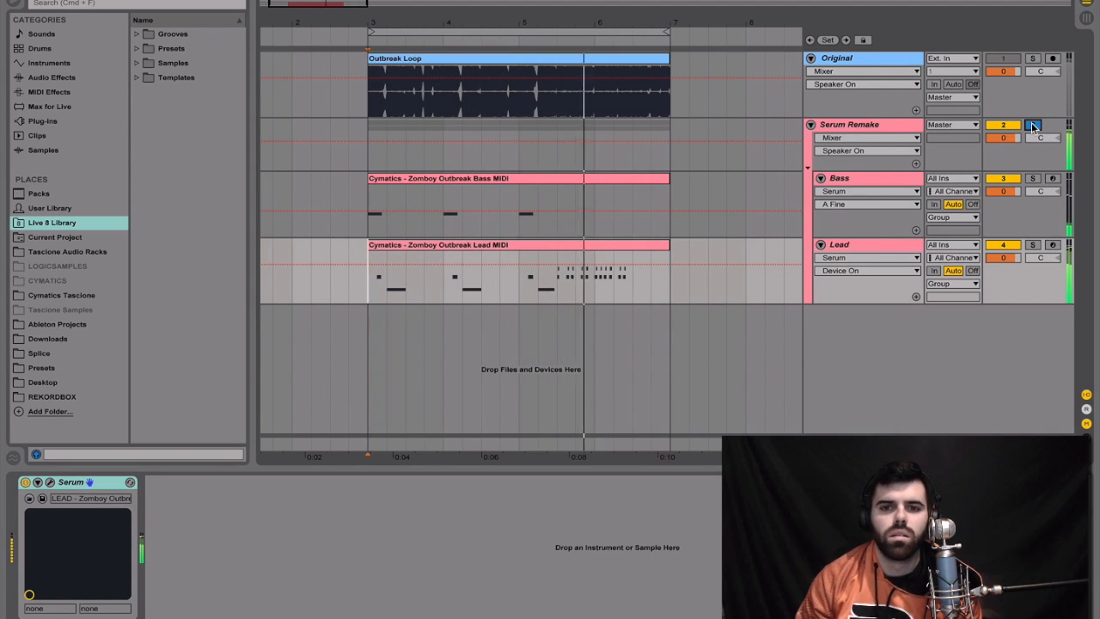
Audition the soloed Serum Remake group and select its Bass and Lead tracks in turn.
left_click(1033, 125)
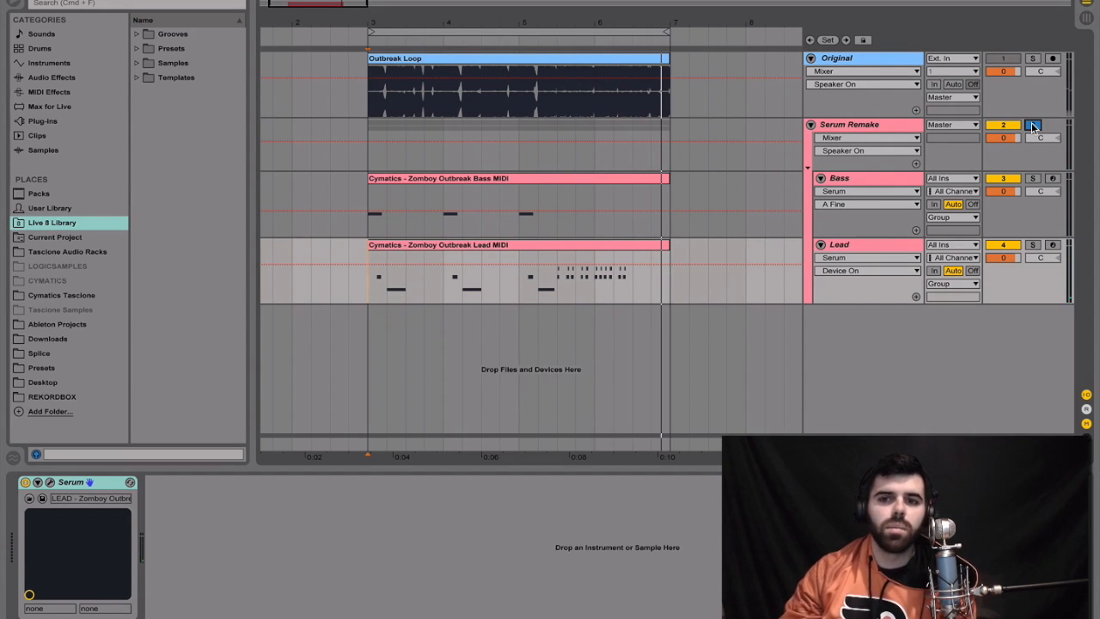
left_click(870, 177)
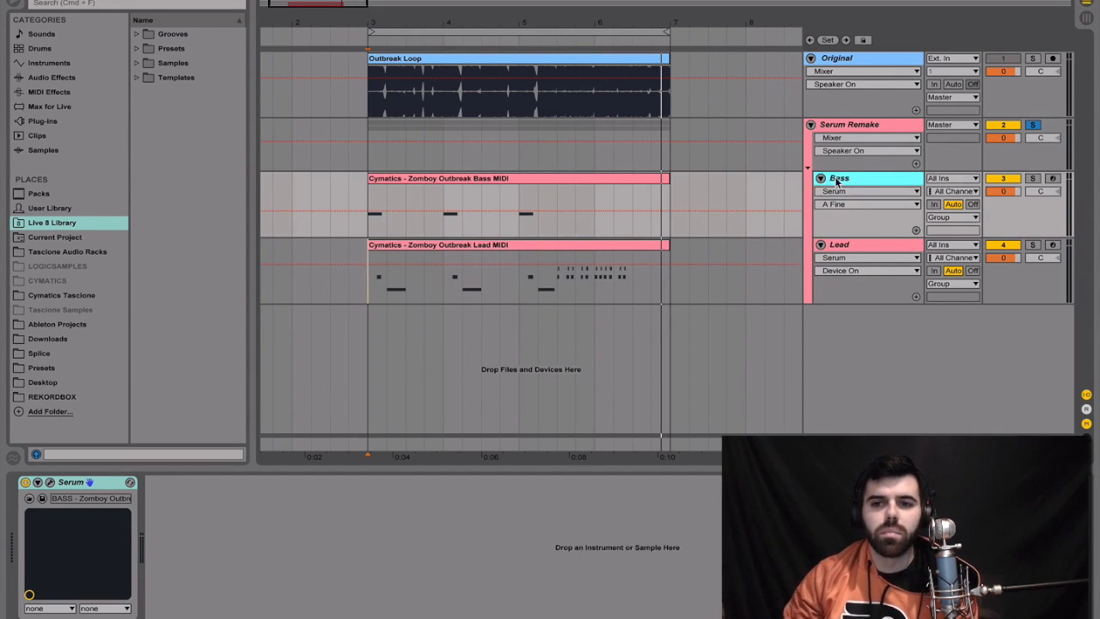
left_click(868, 245)
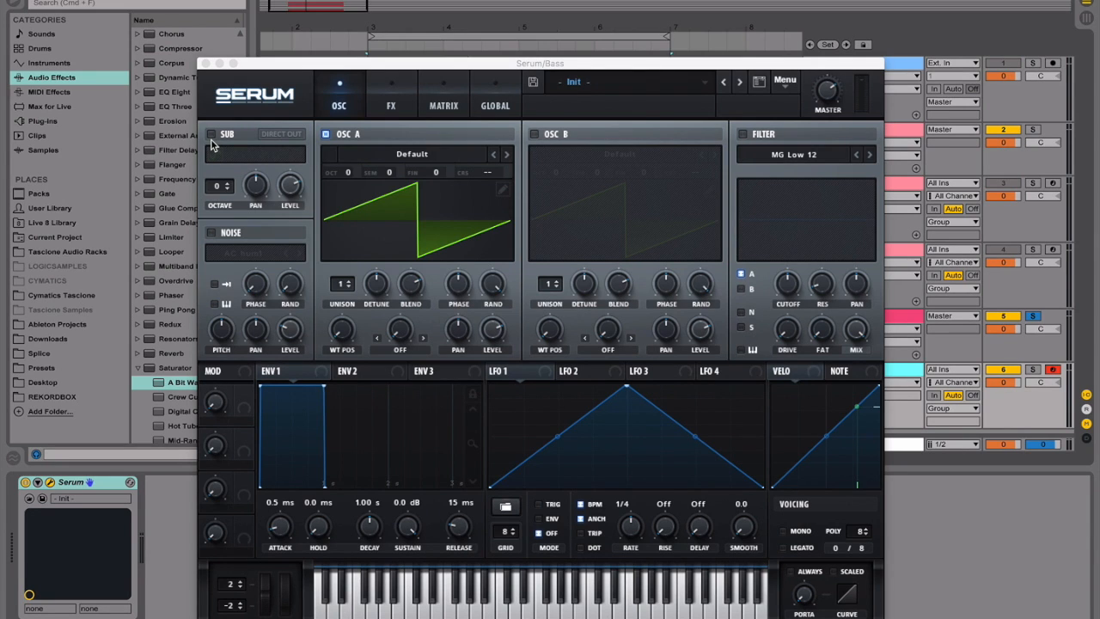
Load the Outbreak Bass 1 wavetable from the user Outbreak Bass folder into oscillator A.
left_click(412, 161)
mouse_move(386, 268)
mouse_move(601, 295)
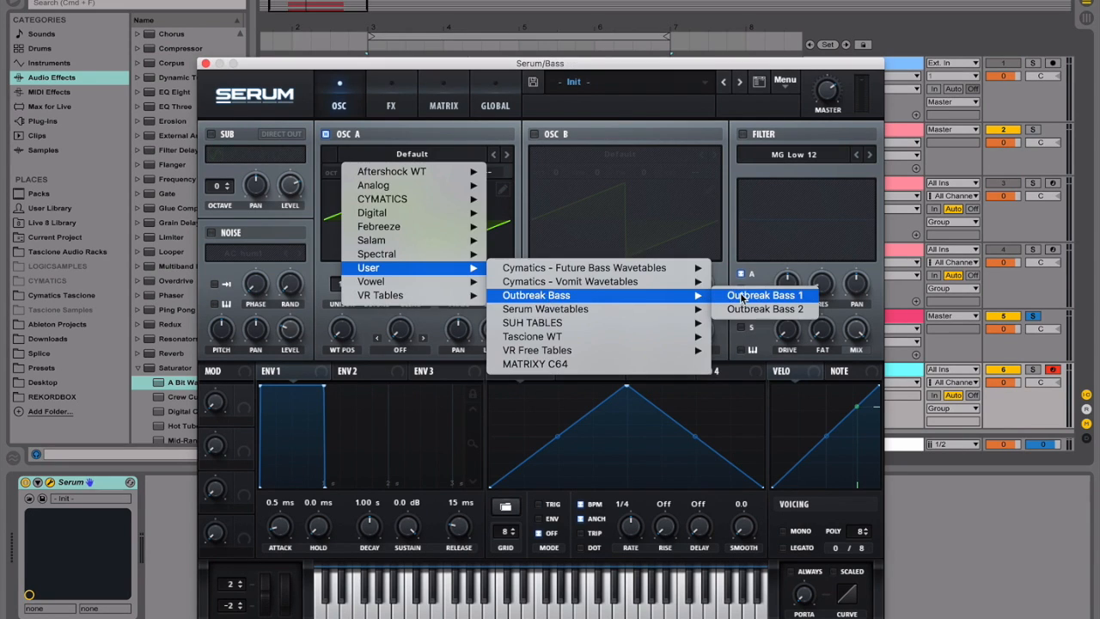
left_click(742, 298)
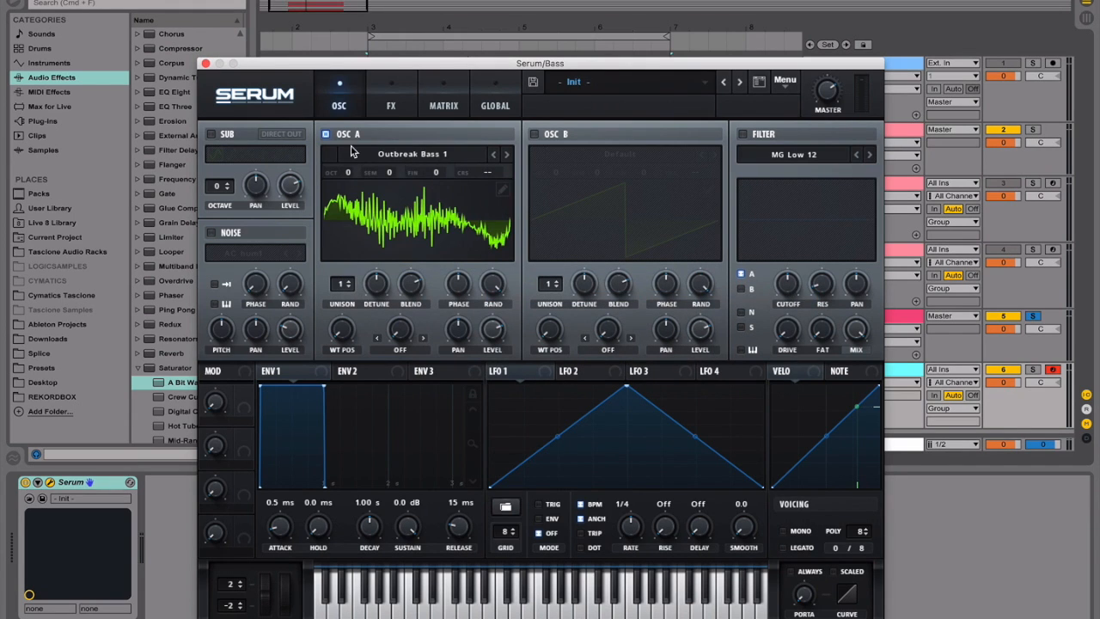
Enable oscillator B with the user wavetable Outbreak Bass 2 and show both oscillators' wavetables in 3D.
left_click(536, 135)
left_click(619, 155)
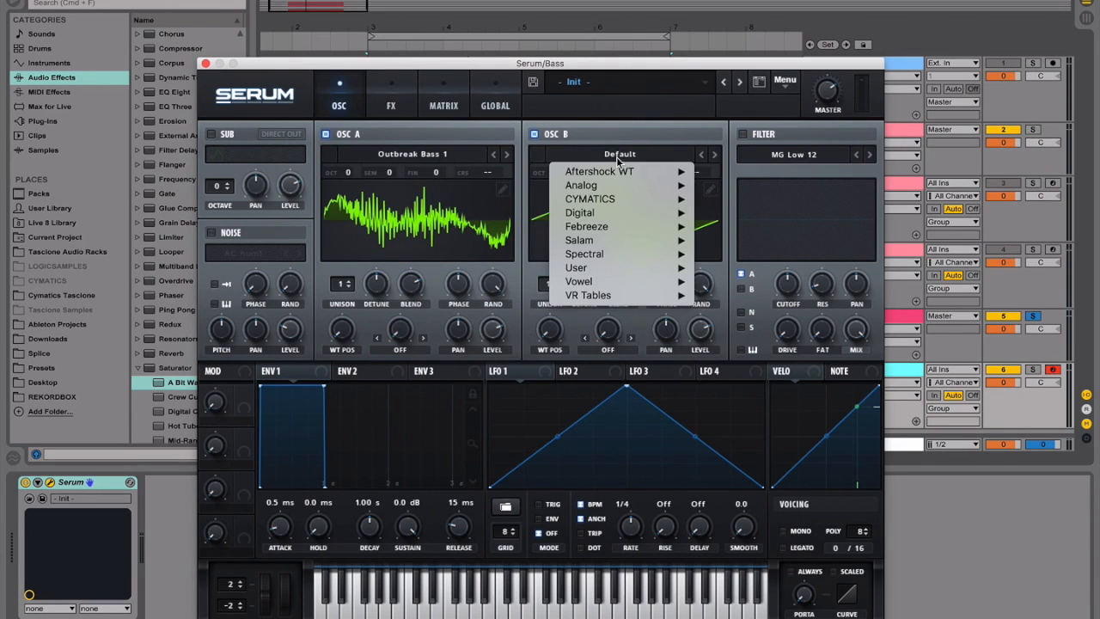
mouse_move(600, 269)
mouse_move(895, 296)
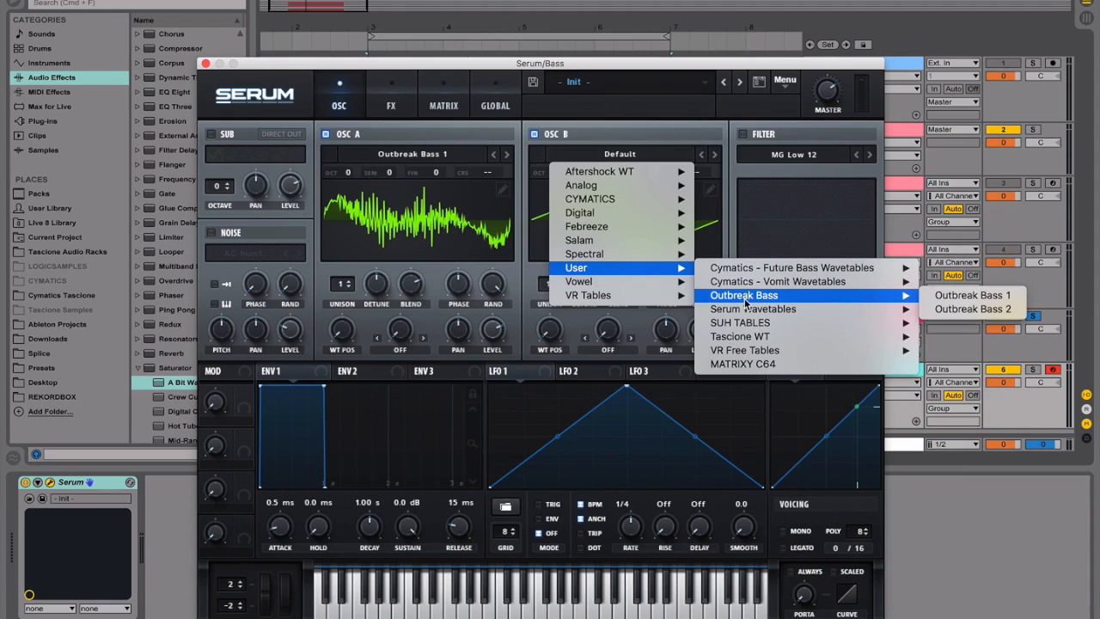
left_click(980, 310)
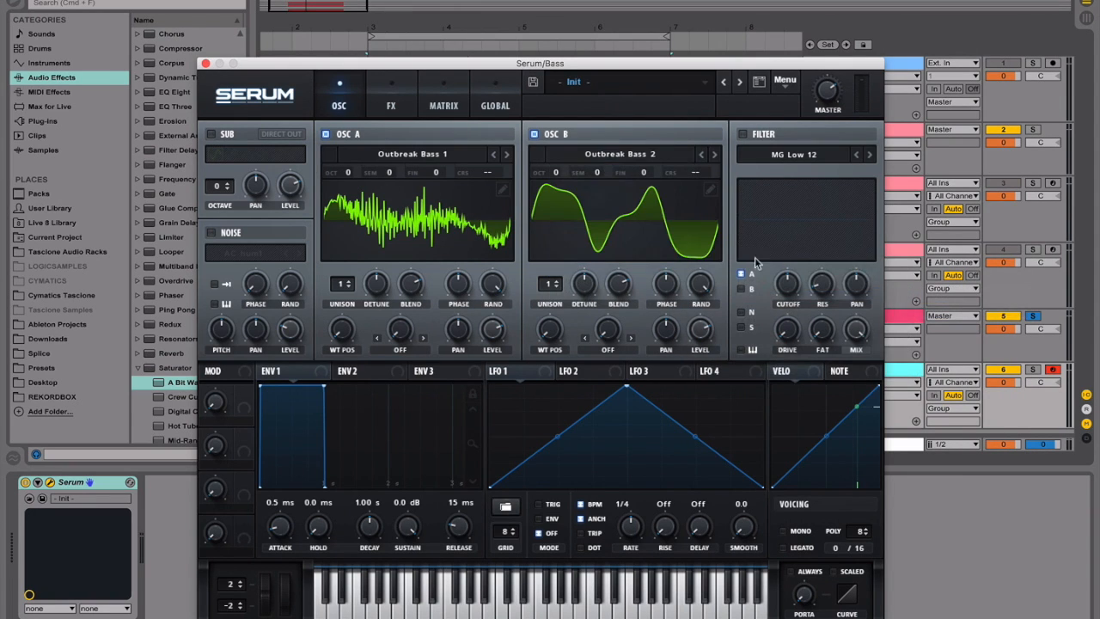
left_click(421, 224)
left_click(665, 230)
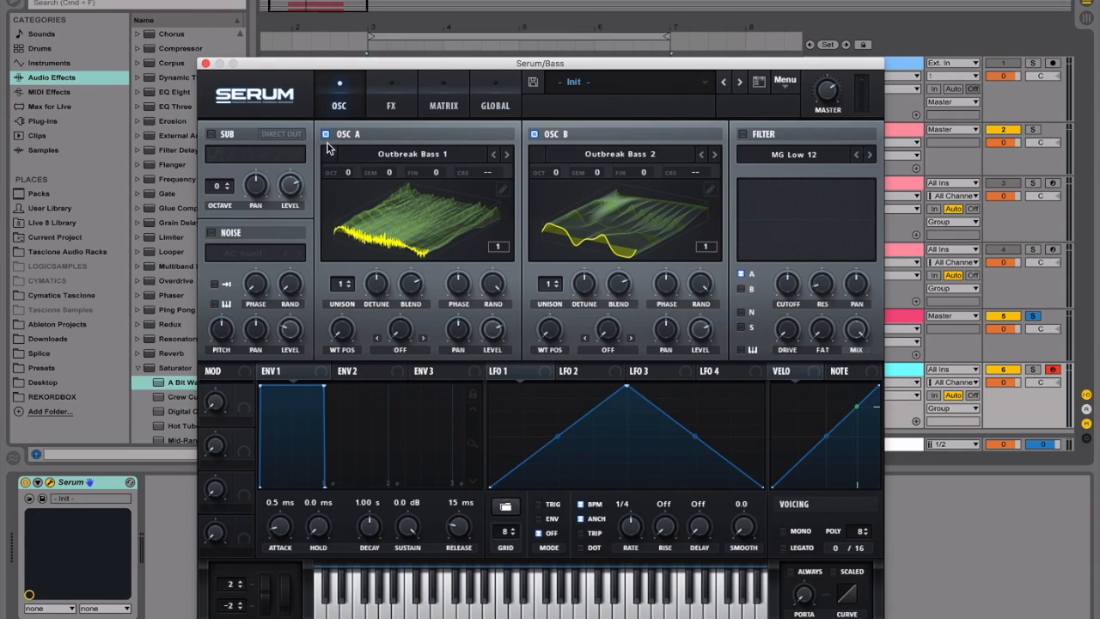
Enable the sub oscillator at octave -1 with Direct Out on, and play the bass back in the arrangement.
left_click(212, 135)
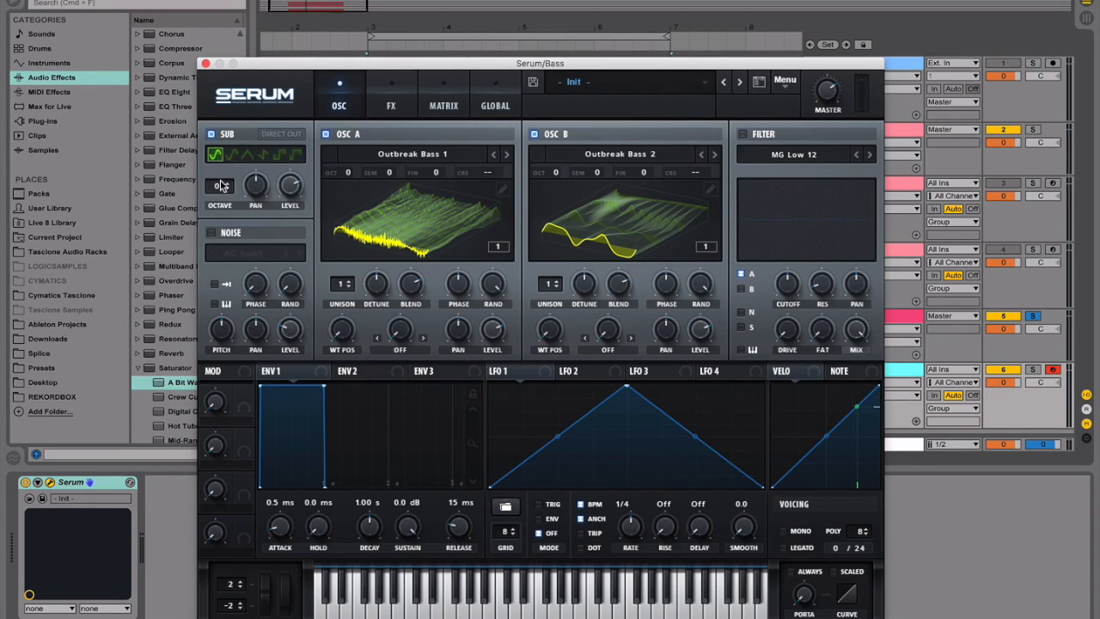
left_click_drag(221, 186, 221, 196)
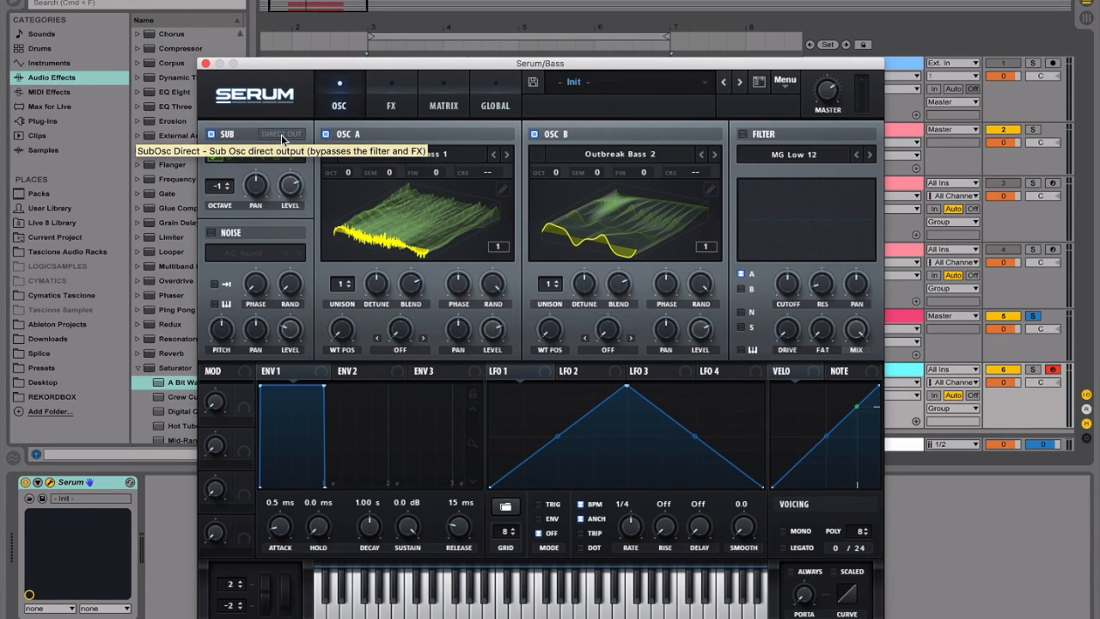
left_click(284, 135)
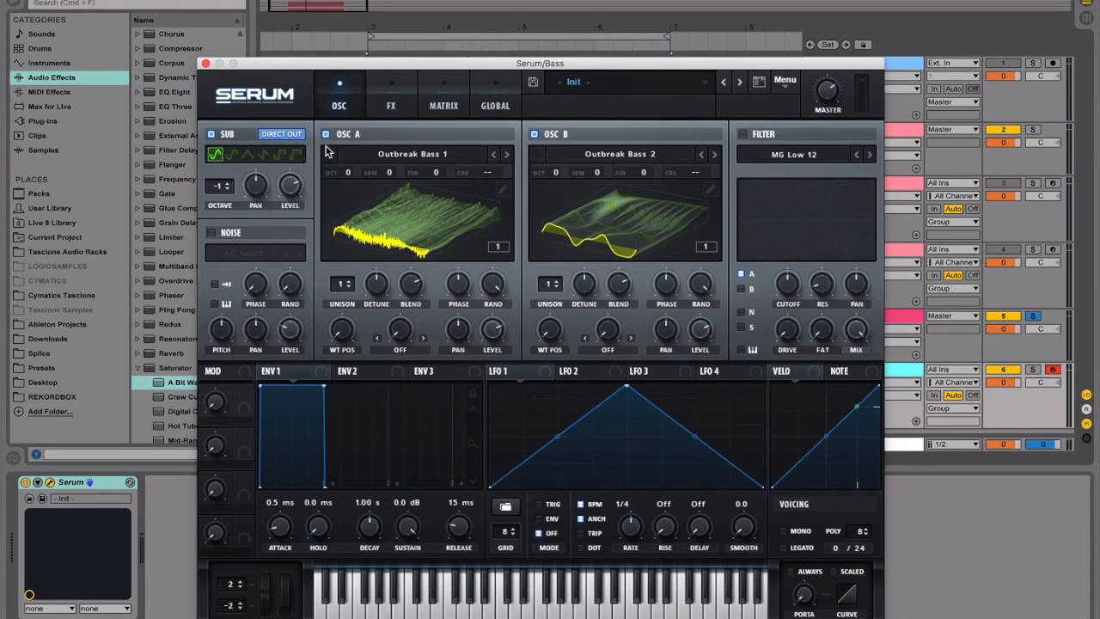
left_click(206, 64)
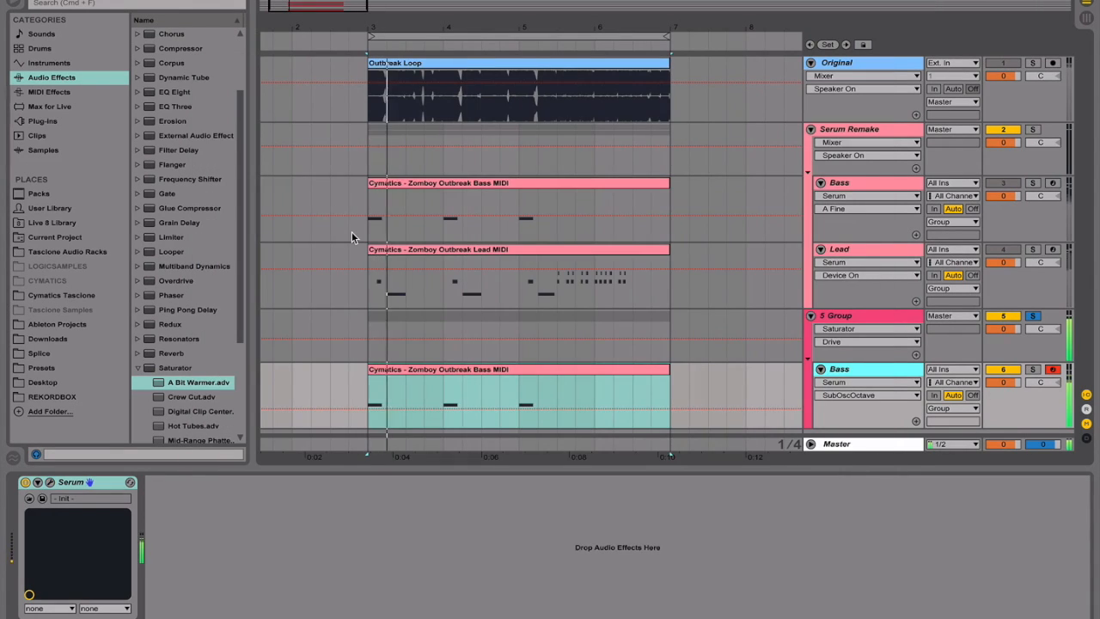
key("super+alt+p")
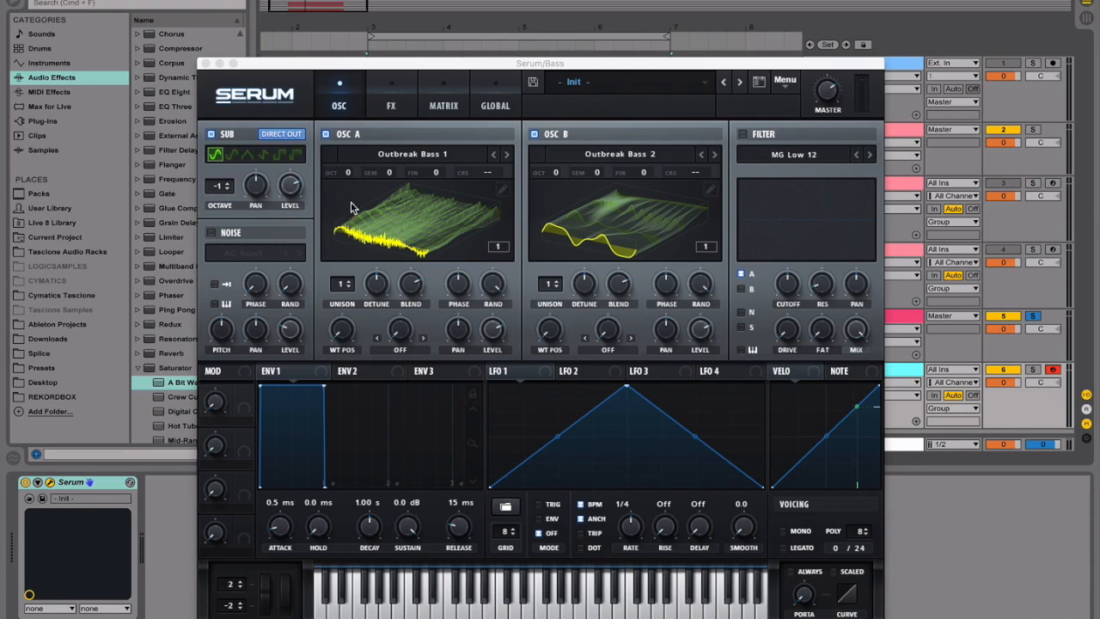
Set oscillator A to octave -1 with 5 unison voices.
left_click_drag(348, 176, 348, 192)
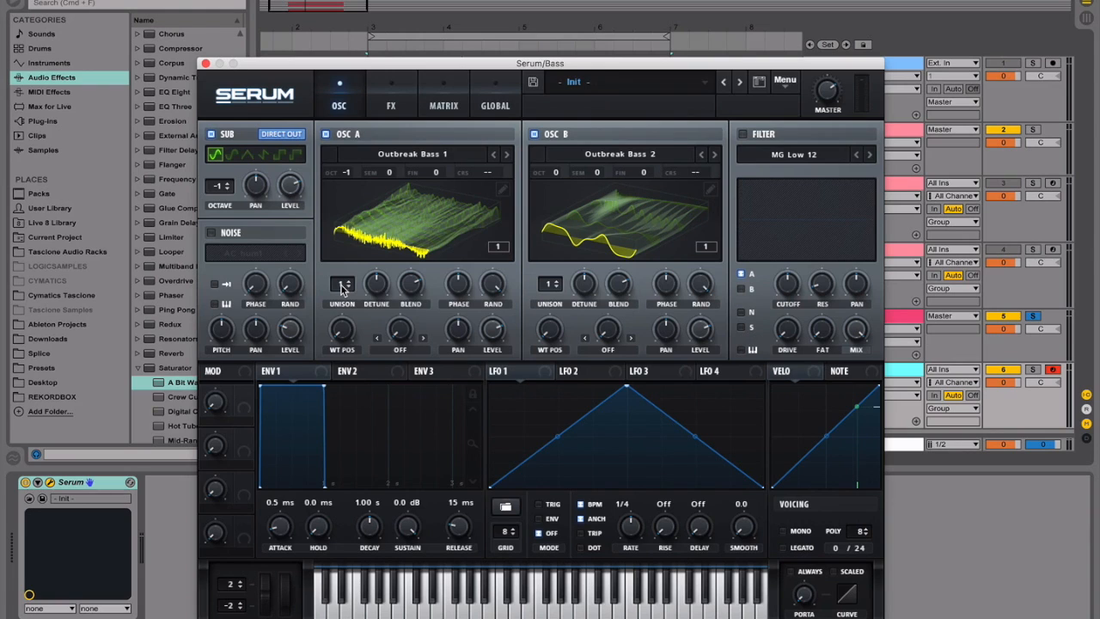
left_click_drag(342, 288, 358, 249)
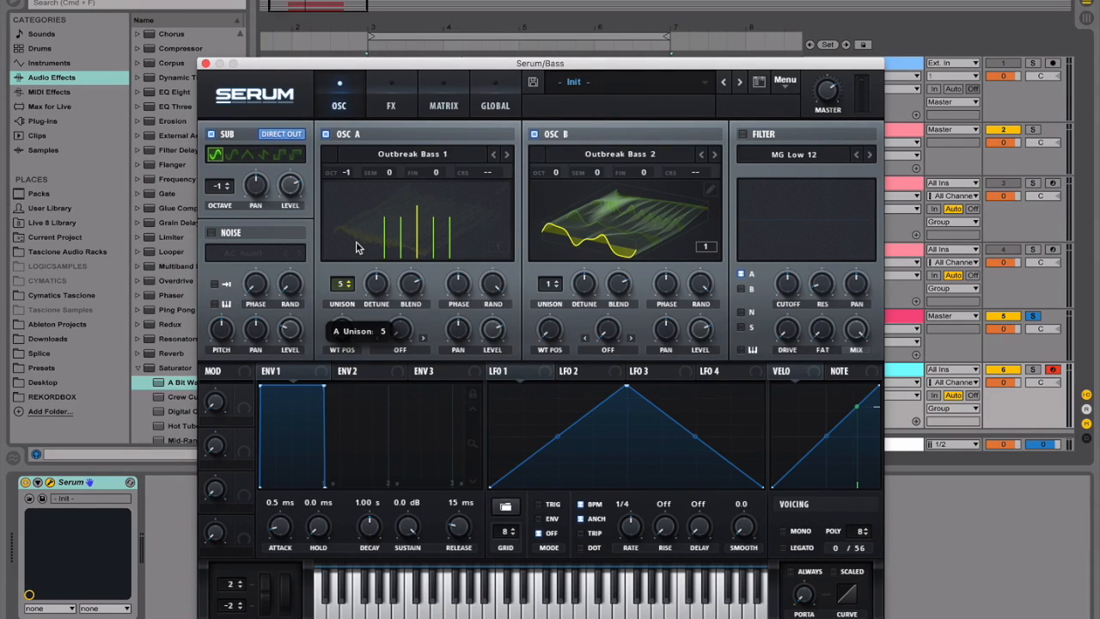
left_click_drag(355, 277, 351, 246)
Lower the unison detune and unison blend of oscillator A.
left_click_drag(381, 288, 371, 355)
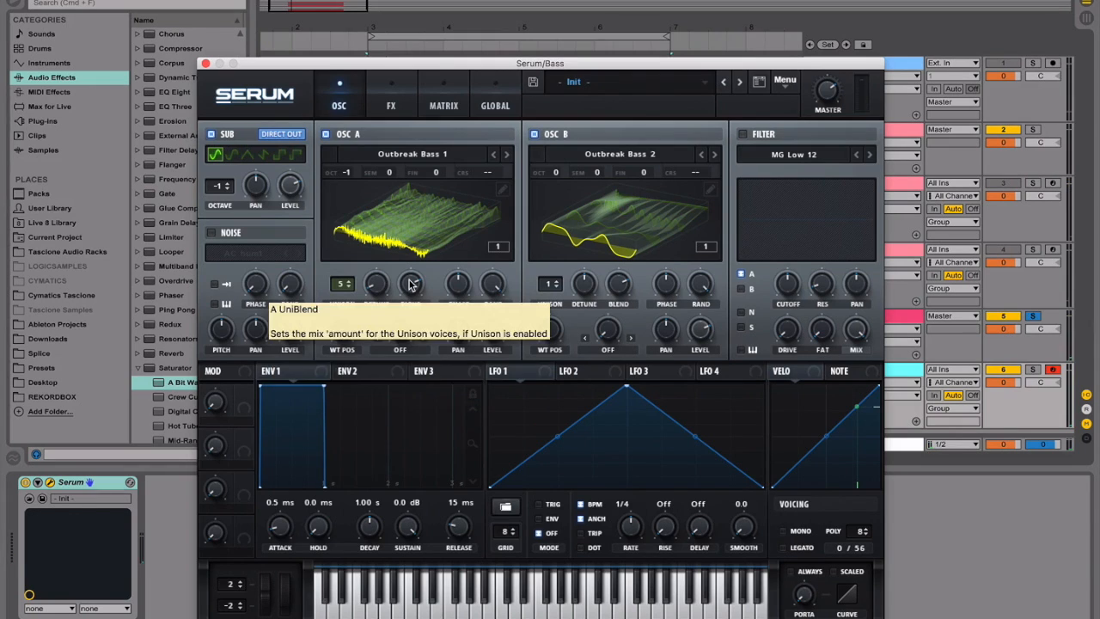
left_click_drag(412, 285, 372, 357)
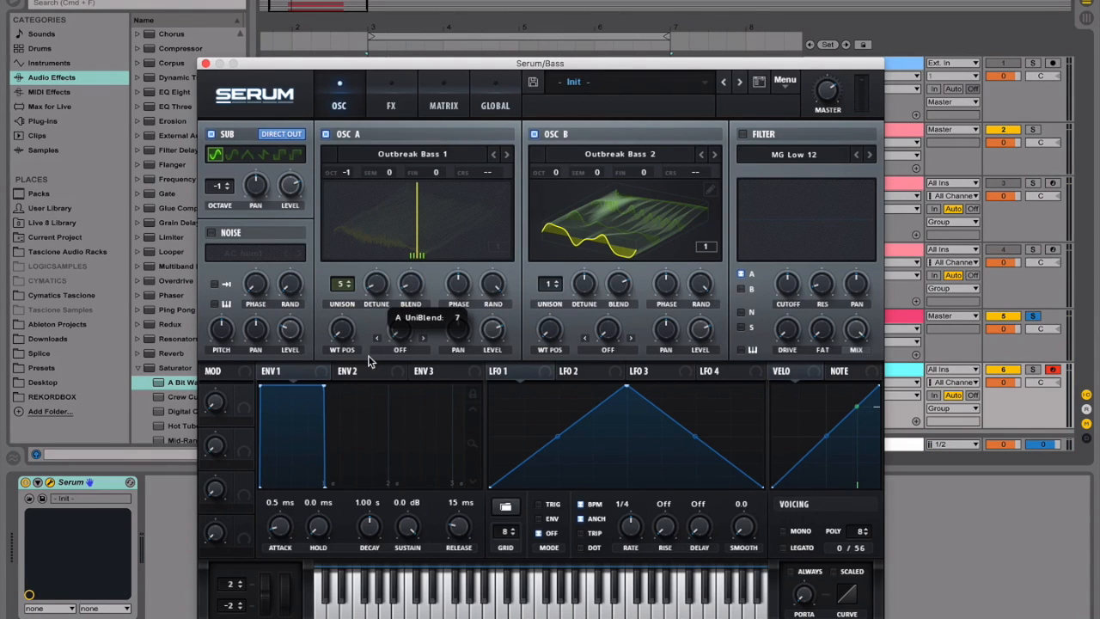
left_click_drag(370, 361, 370, 361)
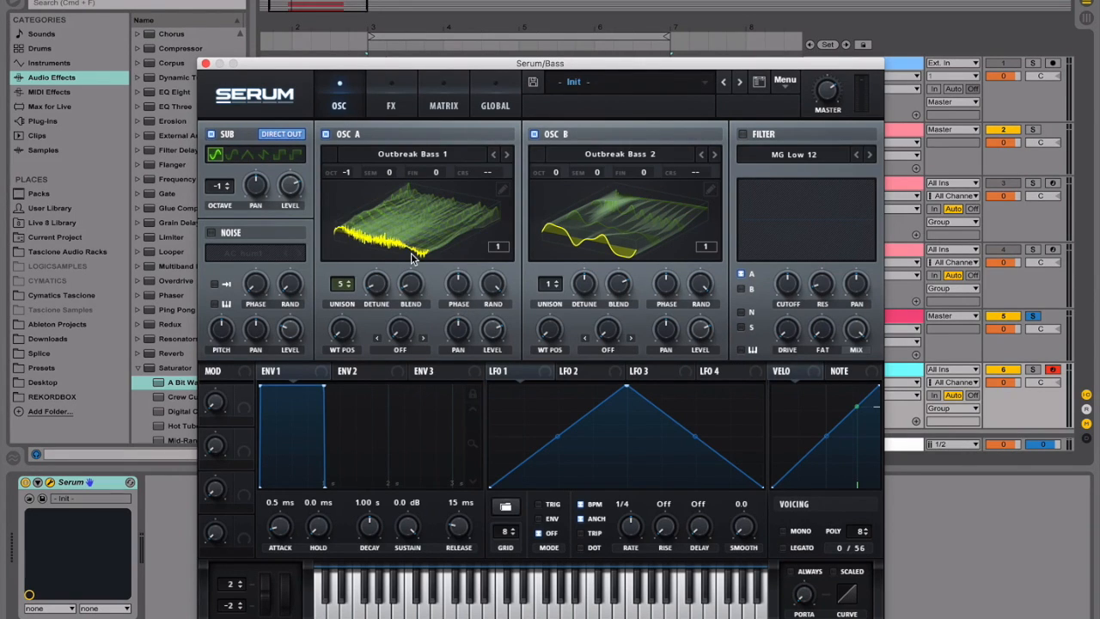
left_click(412, 285)
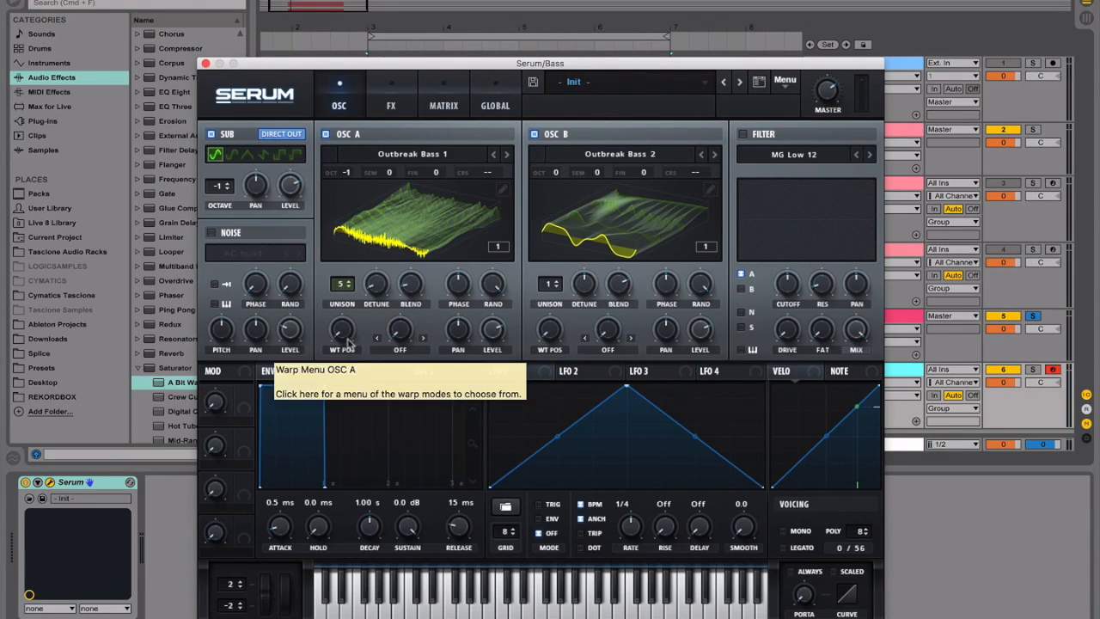
Set oscillator A's wavetable position to 256 and its warp mode to Bend -.
left_click_drag(345, 341, 367, 125)
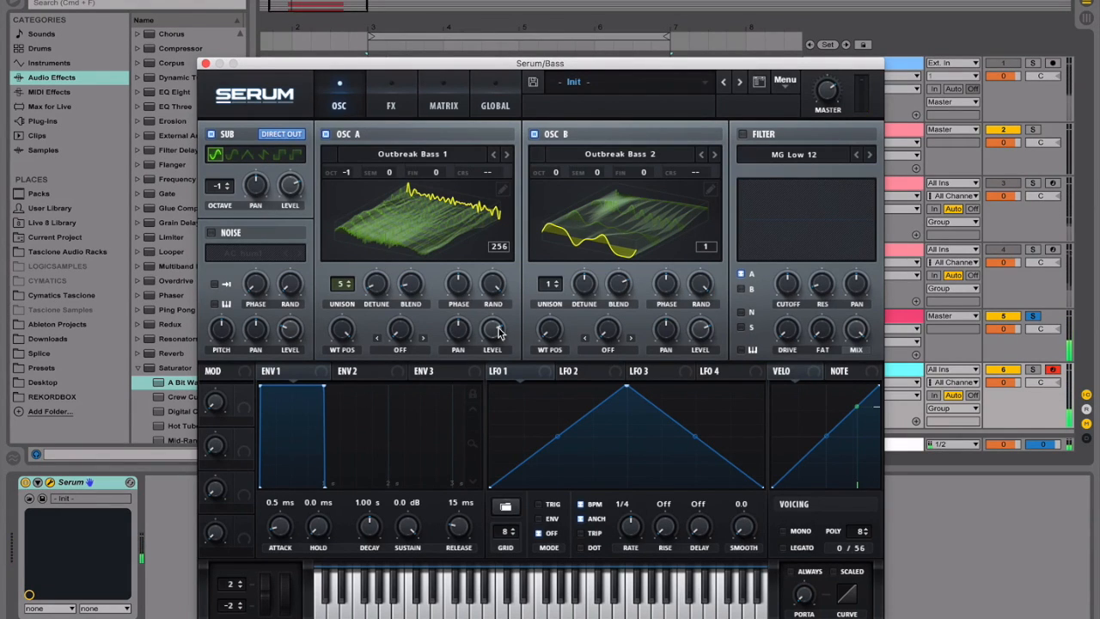
left_click(418, 352)
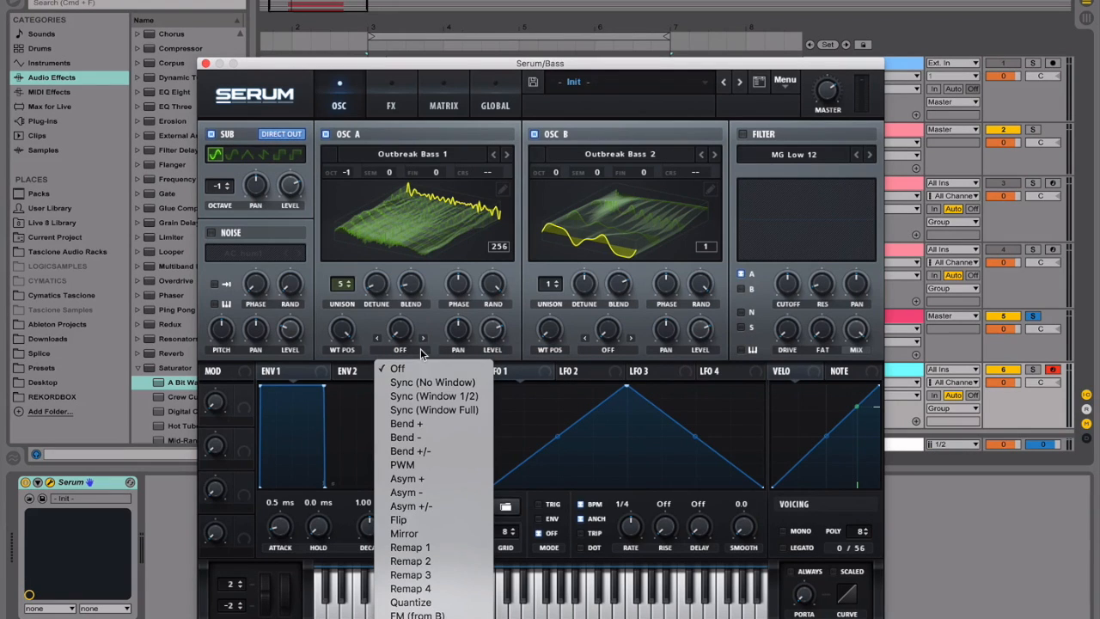
left_click(420, 441)
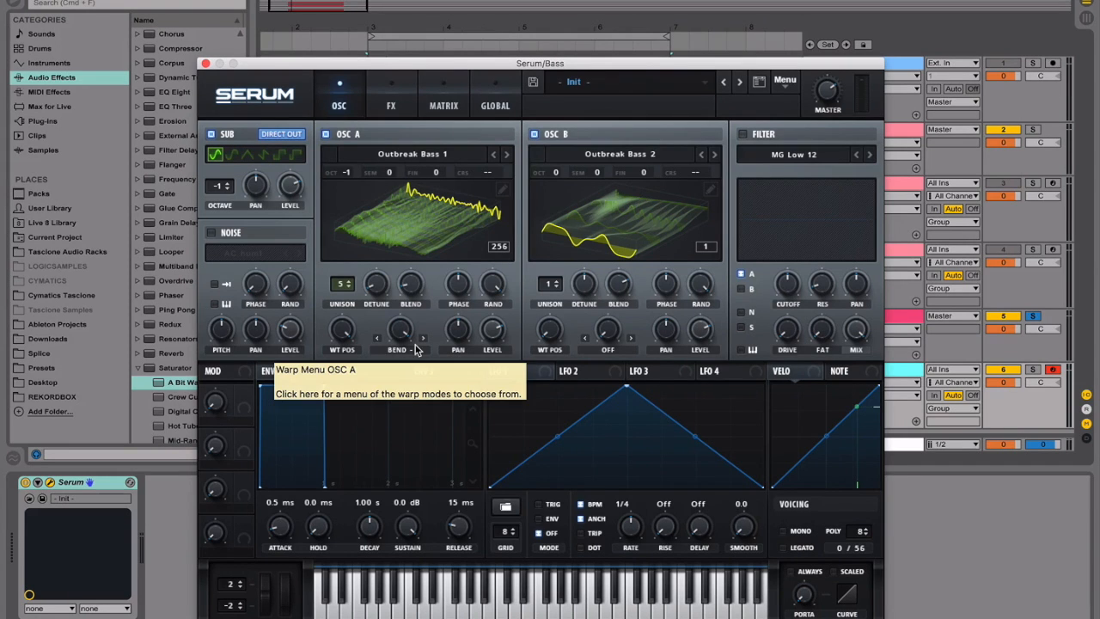
Show oscillator A's waveform in 2D, sweep its Bend - warp amount to compare the shapes, and leave it at maximum.
left_click(399, 215)
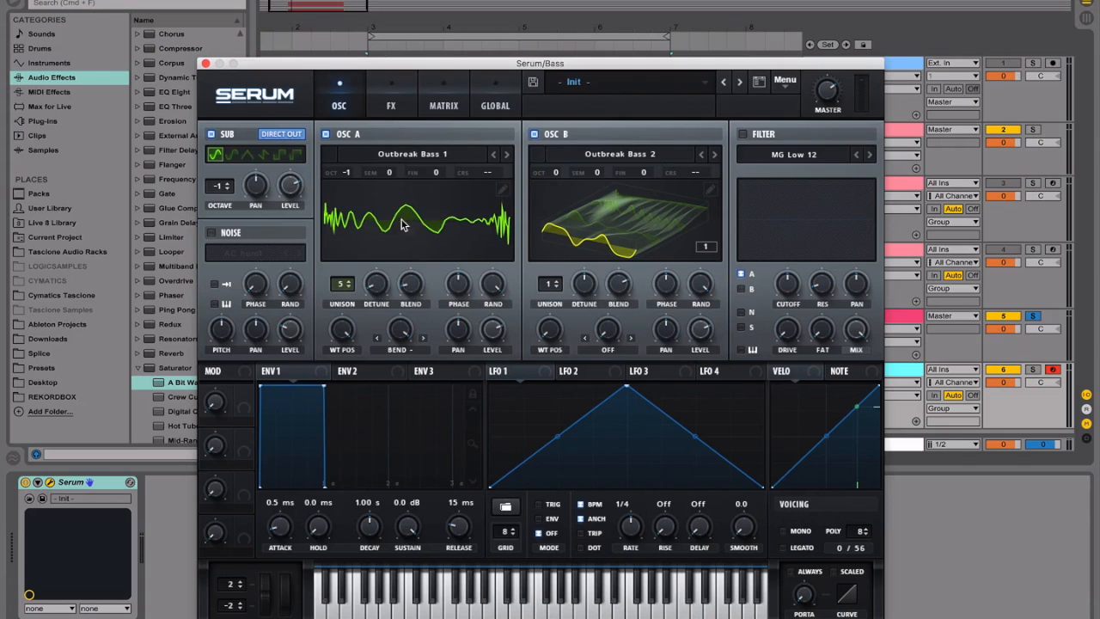
left_click_drag(397, 330, 387, 510)
left_click(422, 228)
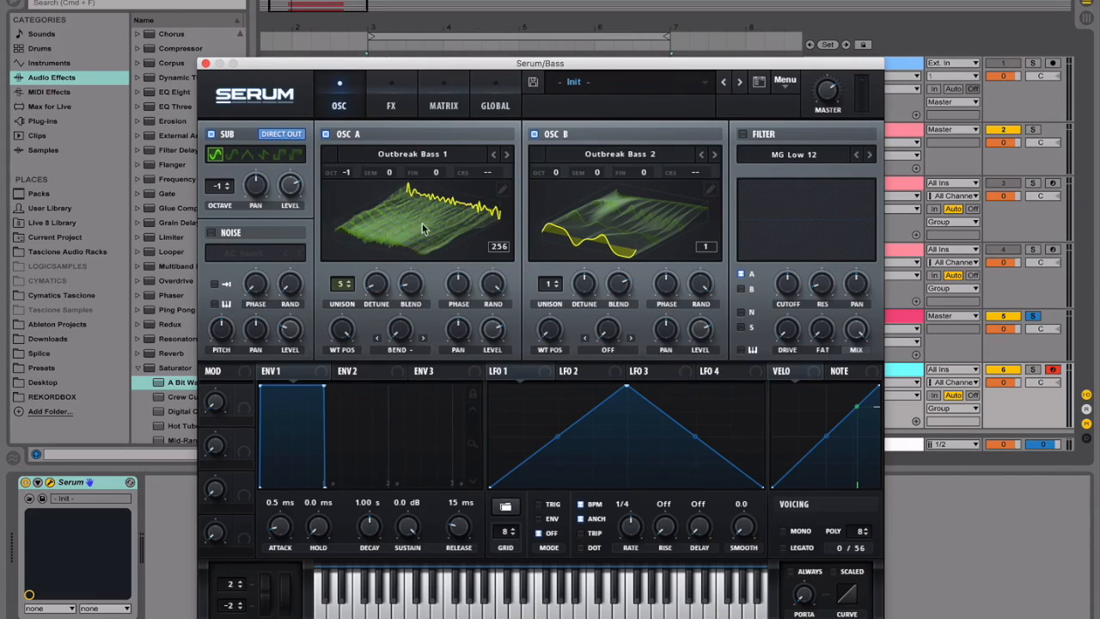
left_click(418, 246)
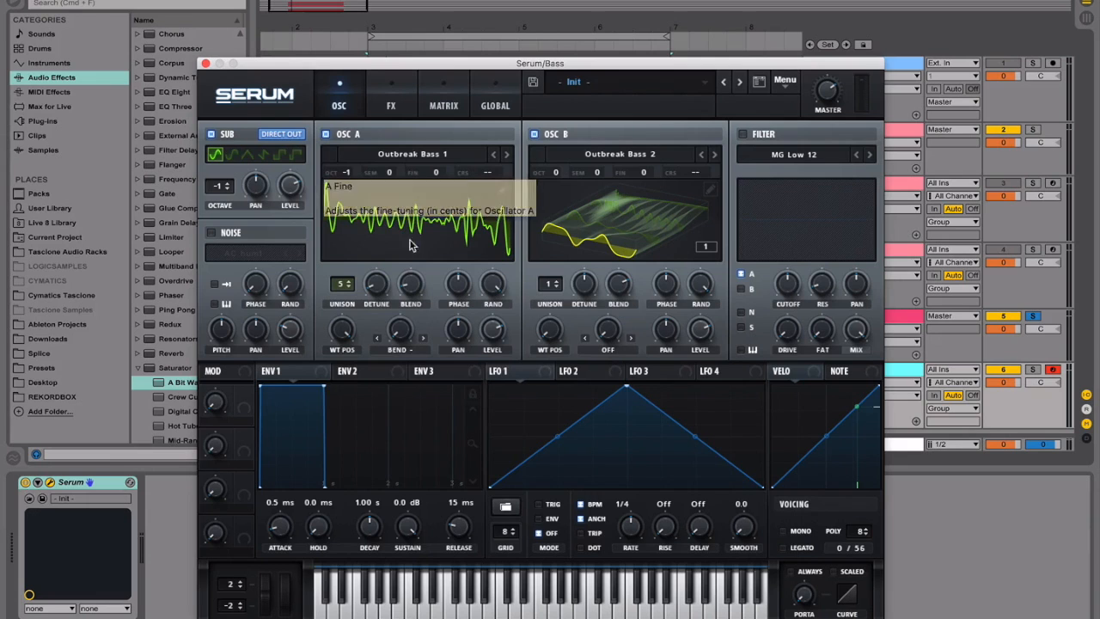
left_click_drag(405, 331, 478, 122)
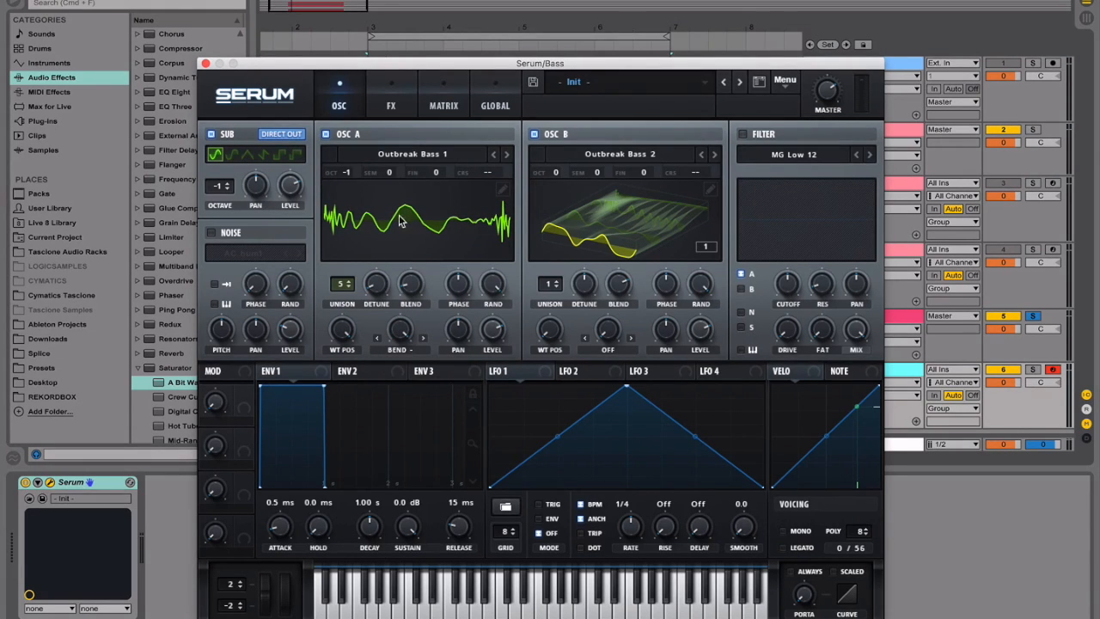
double_click(406, 330)
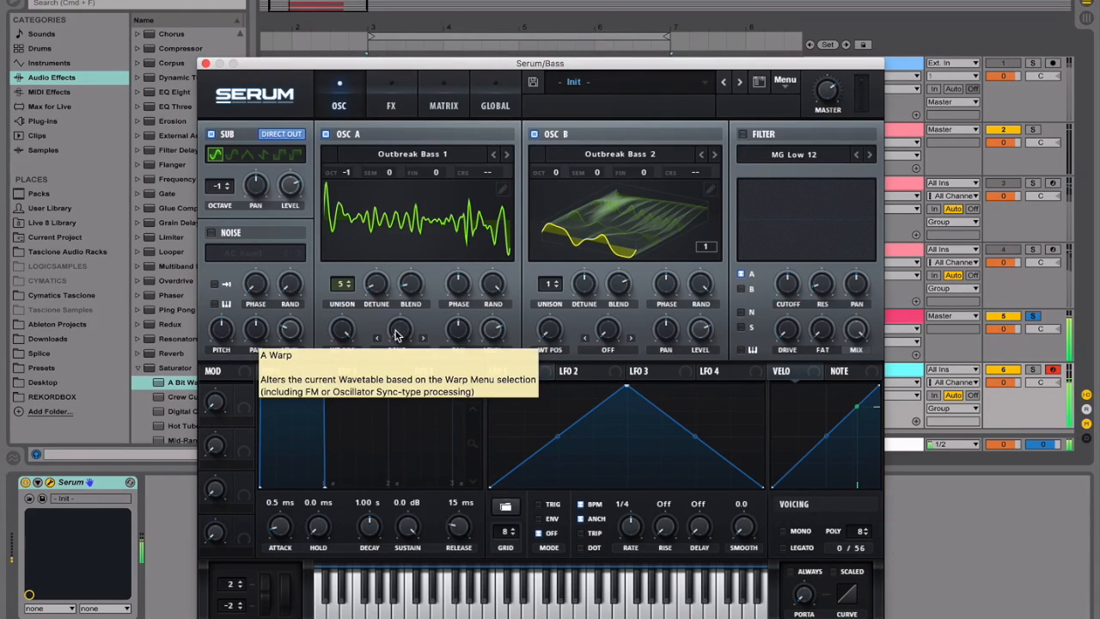
left_click_drag(398, 333, 455, 66)
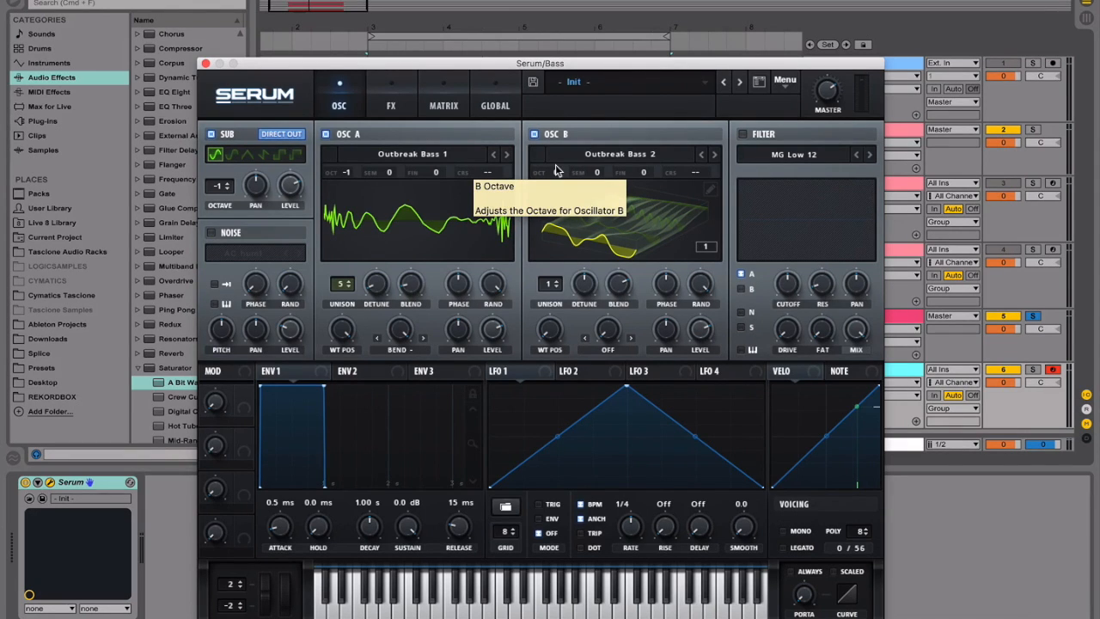
Give oscillator B 7 unison voices with a lower detune, and set its wavetable position to 256.
left_click_drag(550, 284, 555, 225)
left_click_drag(584, 286, 578, 327)
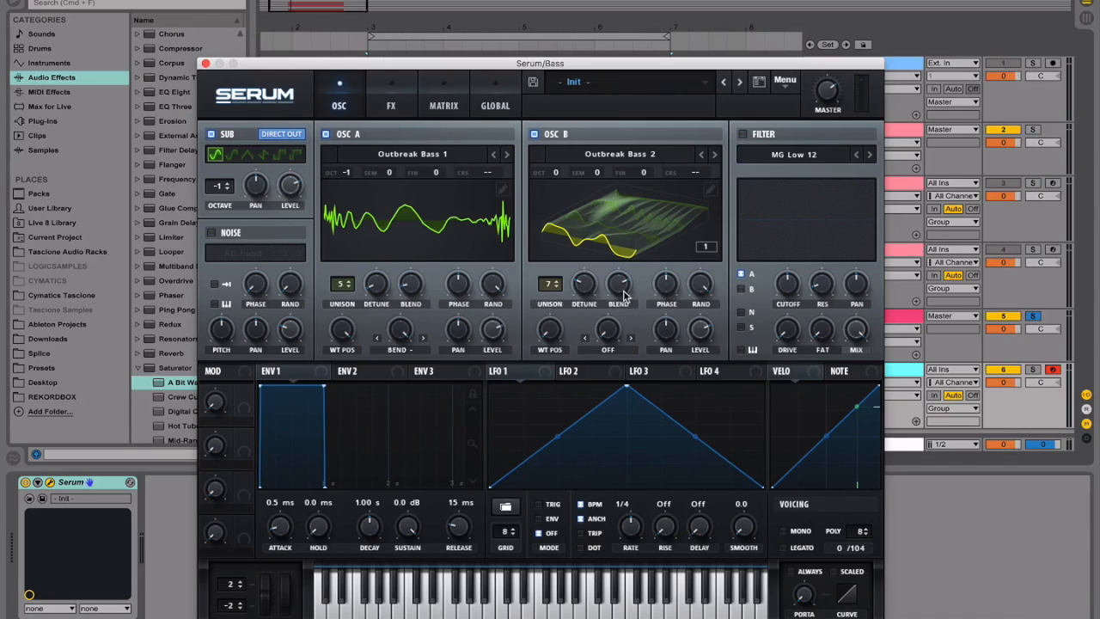
left_click_drag(549, 330, 556, 225)
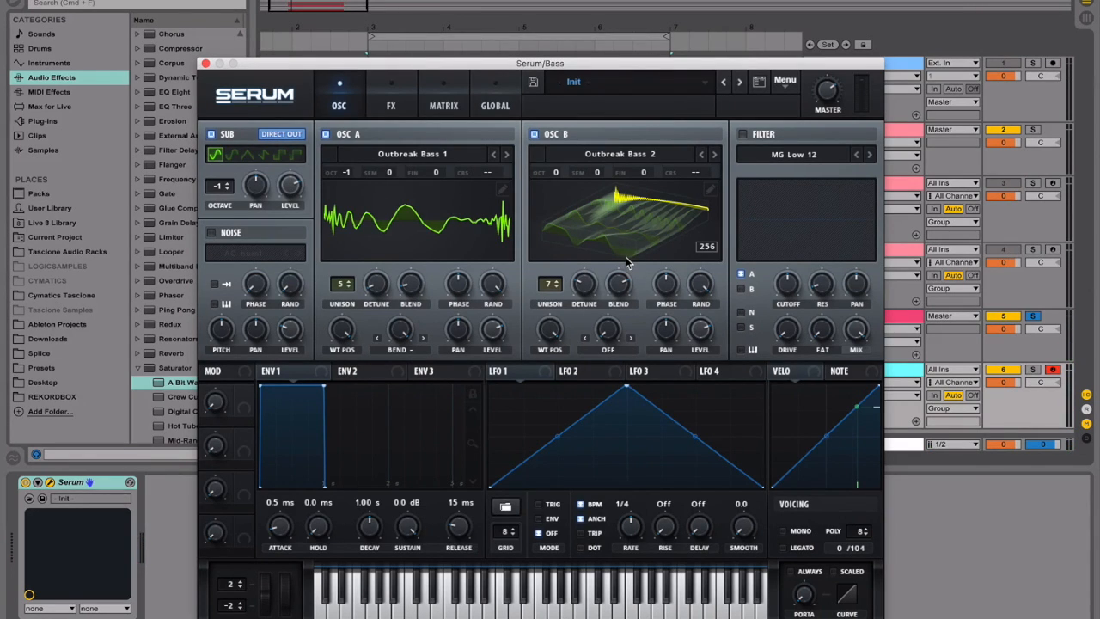
Set oscillator B's warp mode to FM (from A) and fine-tune a low warp amount.
left_click(612, 350)
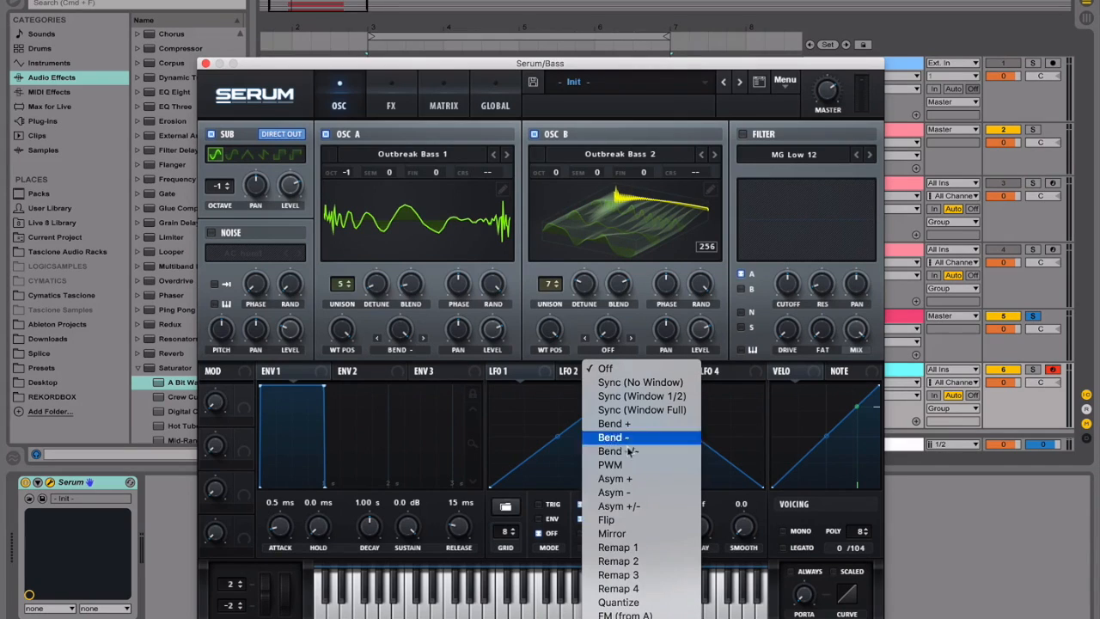
left_click(625, 614)
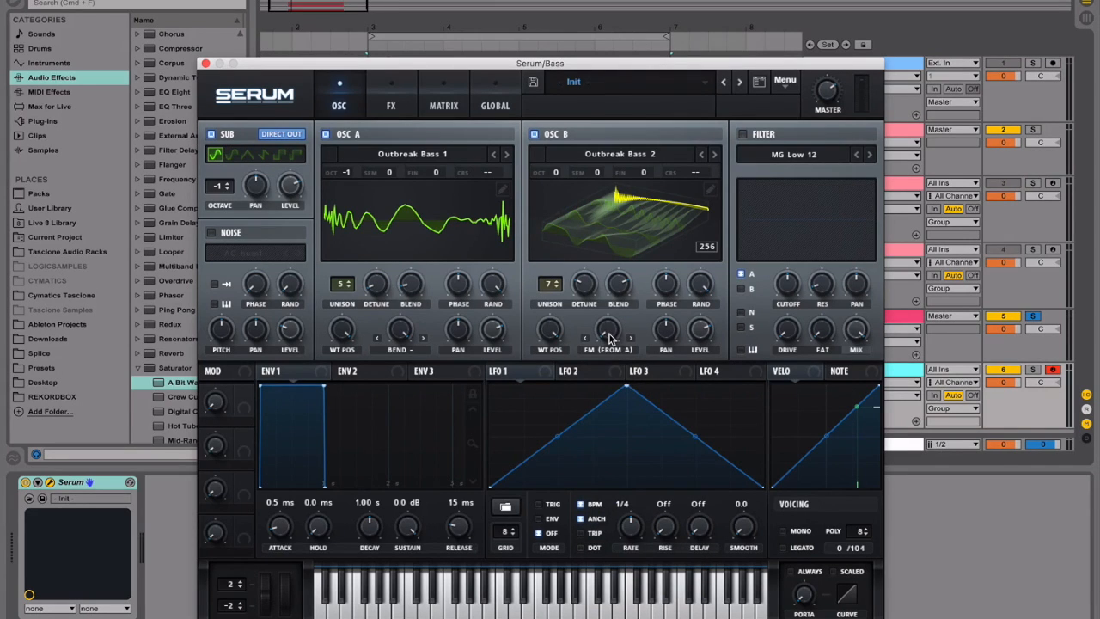
left_click_drag(610, 326, 610, 307)
left_click_drag(607, 334, 602, 311)
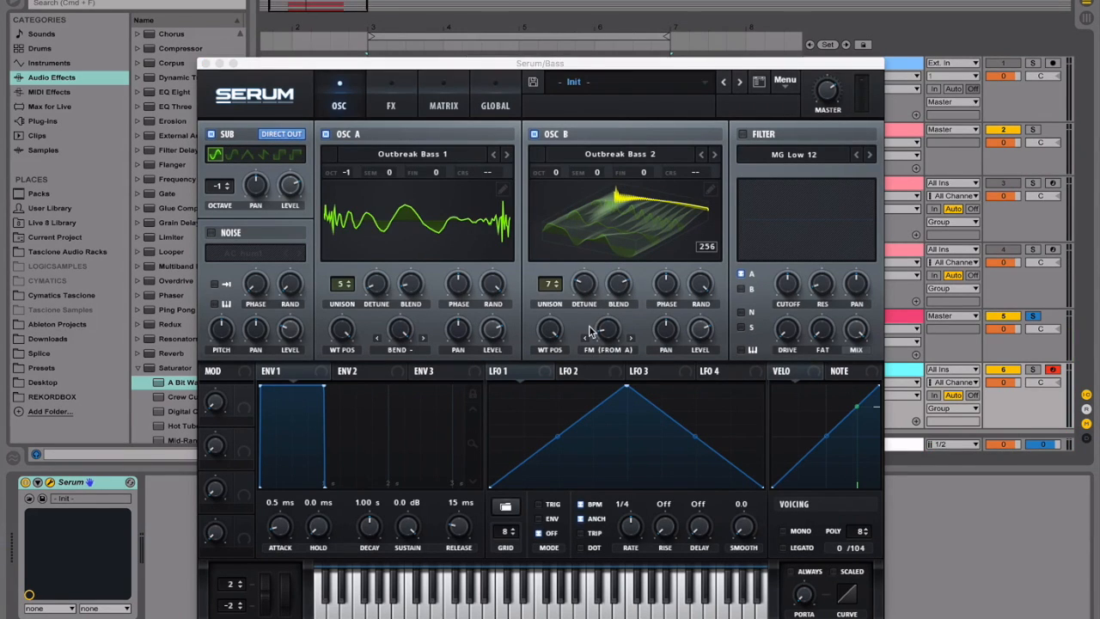
left_click(615, 335)
left_click_drag(615, 333, 611, 336)
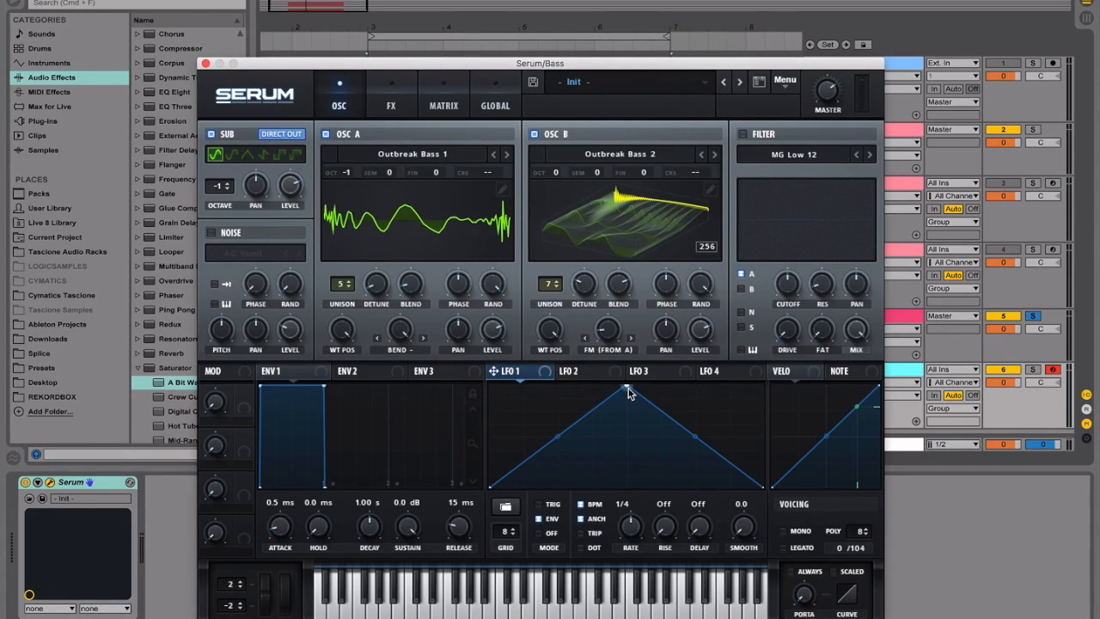
Reshape LFO 1 with its peak near the start, a curved rise, and an added point near mid-length for a gentle decline.
left_click_drag(628, 391, 500, 371)
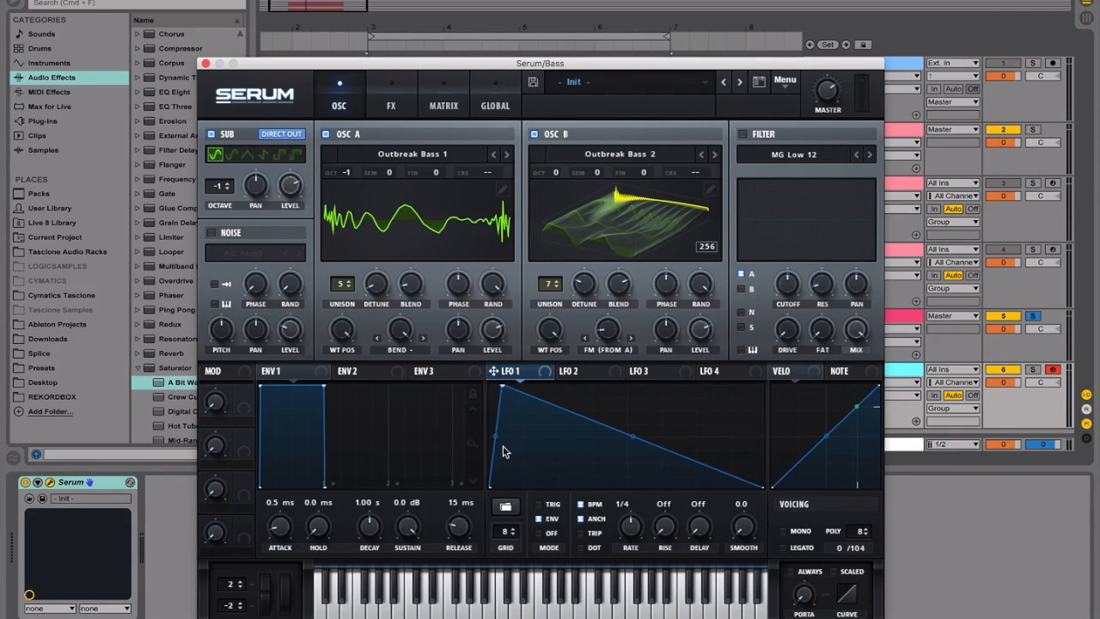
left_click_drag(496, 439, 501, 449)
double_click(657, 449)
left_click_drag(653, 448, 632, 414)
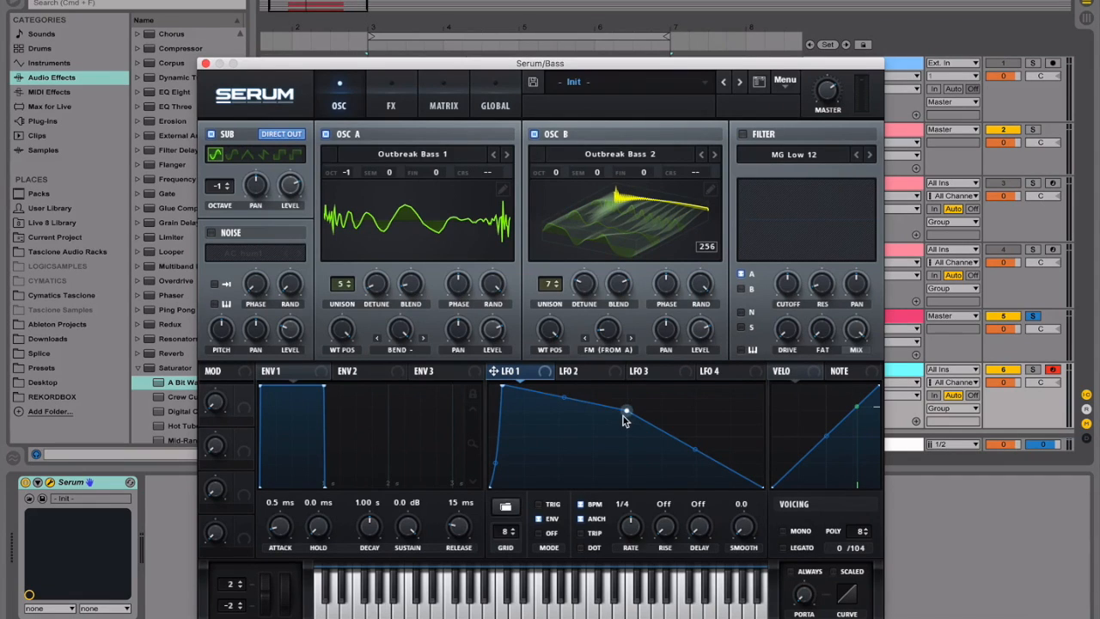
left_click_drag(625, 413, 625, 407)
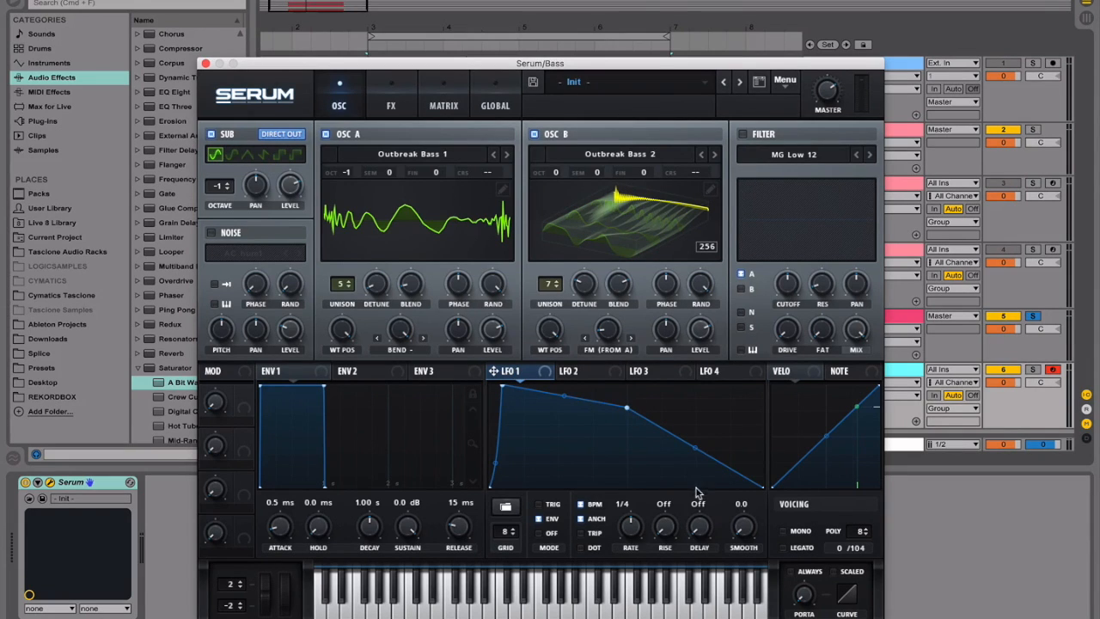
Add a low point after LFO 1's midpoint for a steep drop, flatten the tail, and bow the upper segment outward.
double_click(670, 463)
left_click_drag(670, 463, 619, 448)
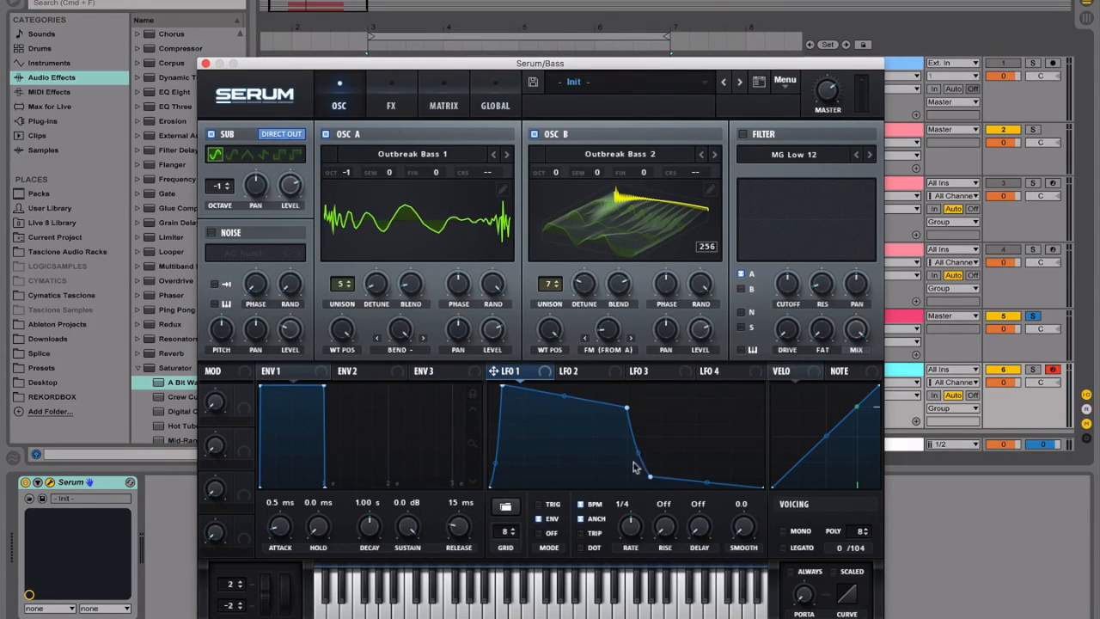
left_click_drag(742, 488, 690, 489)
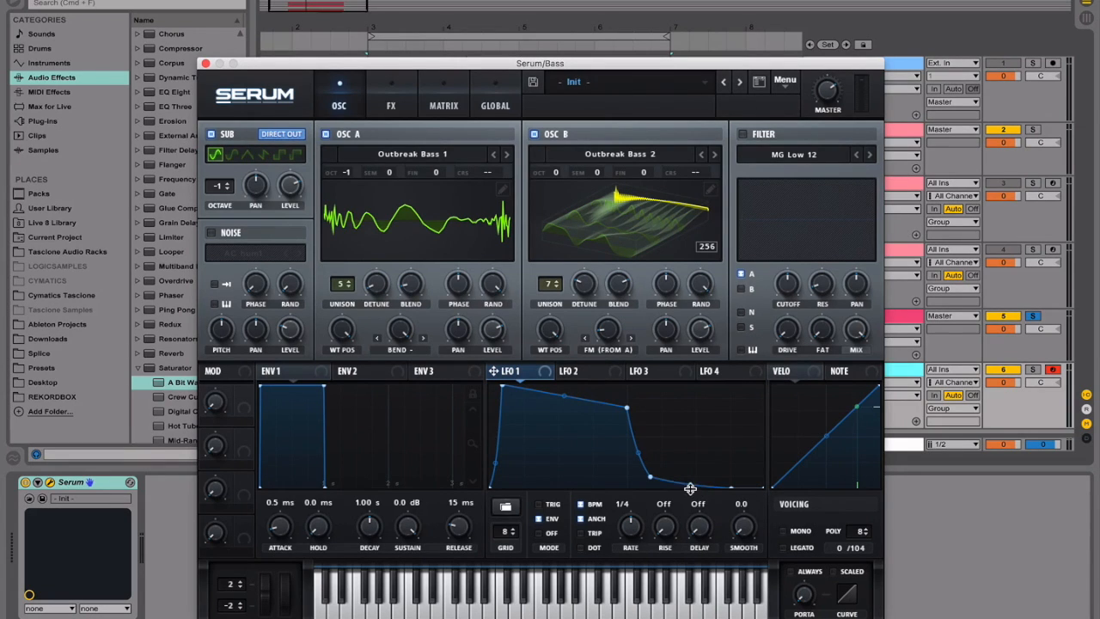
left_click_drag(564, 395, 572, 384)
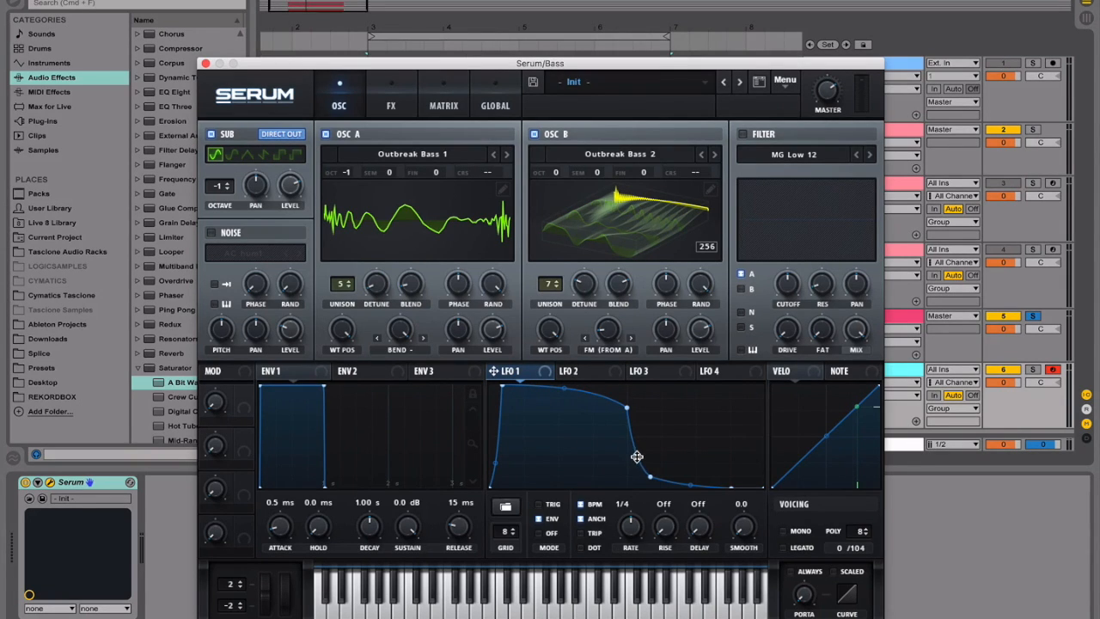
Set LFO 2 to ENV mode and shape it to start at full height and hold there until its midpoint.
left_click(568, 371)
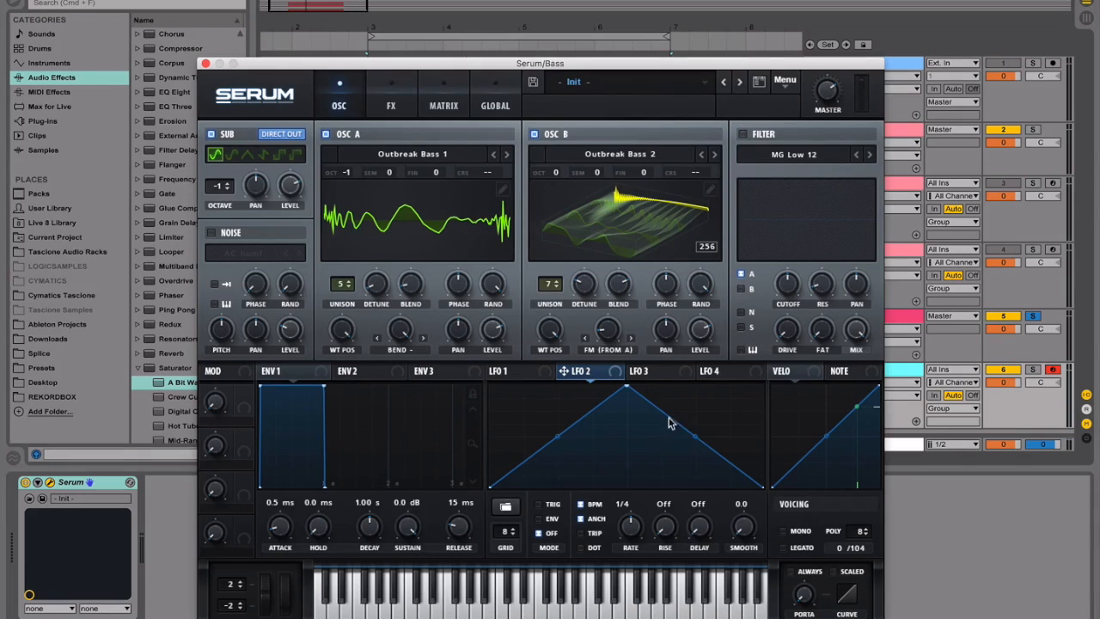
left_click_drag(626, 387, 451, 345)
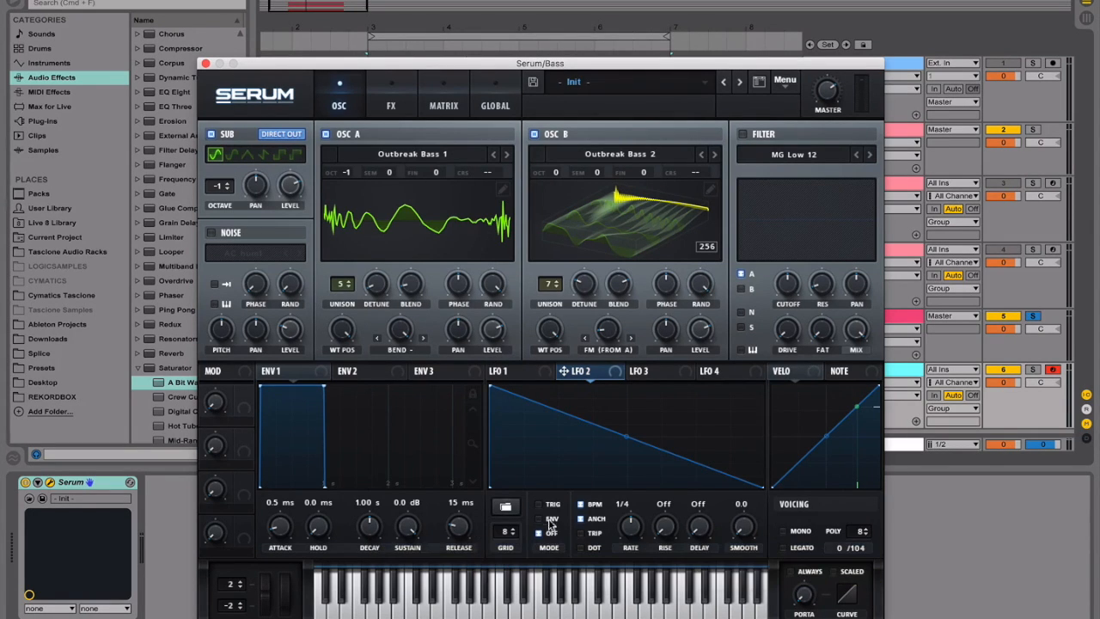
left_click(539, 519)
double_click(609, 429)
left_click_drag(609, 429, 628, 386)
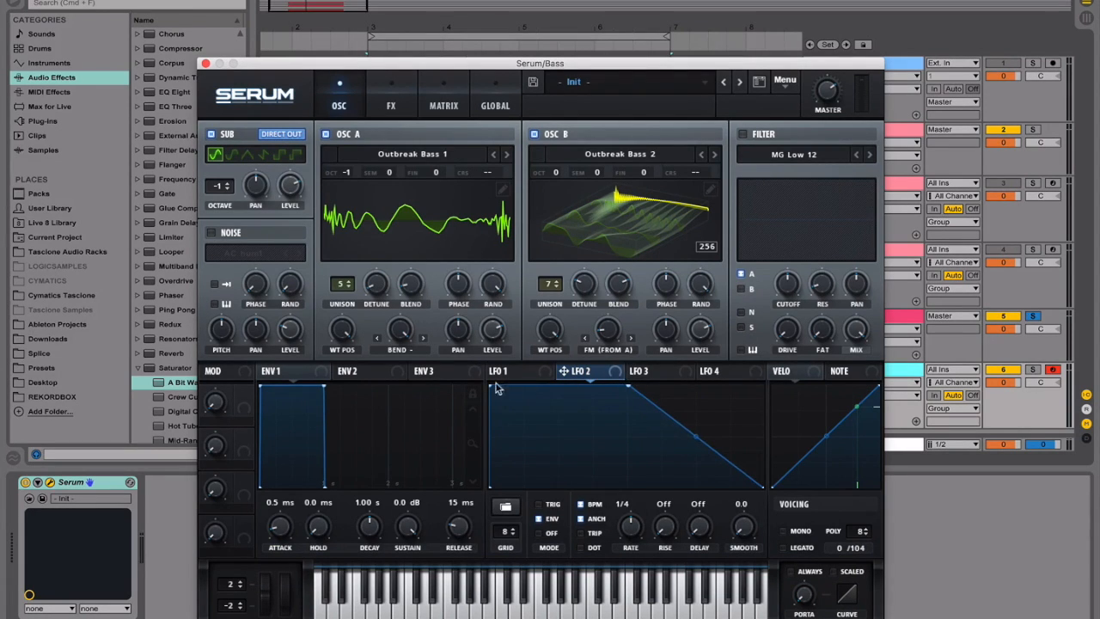
Add a zero-level point near LFO 2's end and bend the falling segment into a concave curve.
left_click_drag(490, 387, 462, 358)
double_click(742, 475)
left_click_drag(743, 475, 739, 493)
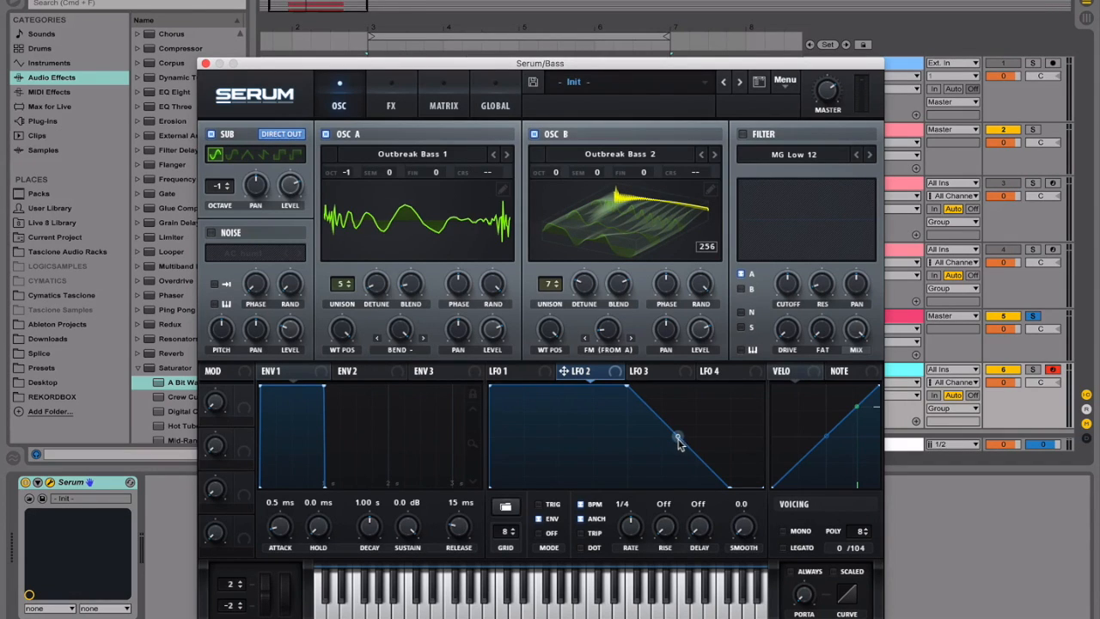
left_click_drag(679, 440, 679, 450)
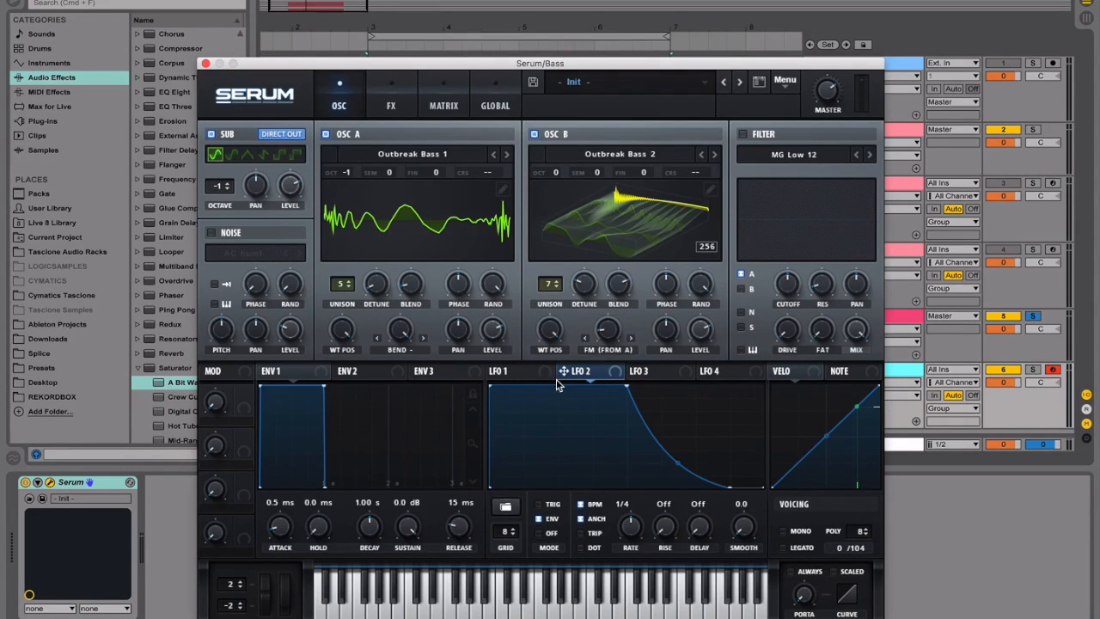
left_click(888, 331)
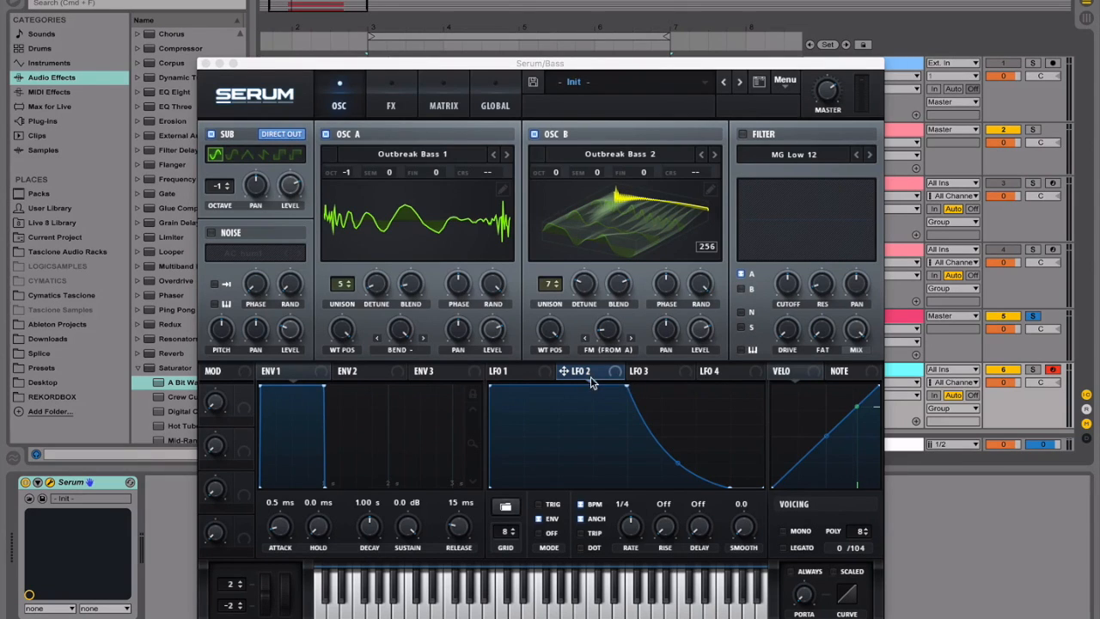
Modulate oscillator A's level with LFO 2 from a base of 0% and raise the modulation amount.
left_click_drag(607, 374, 491, 336)
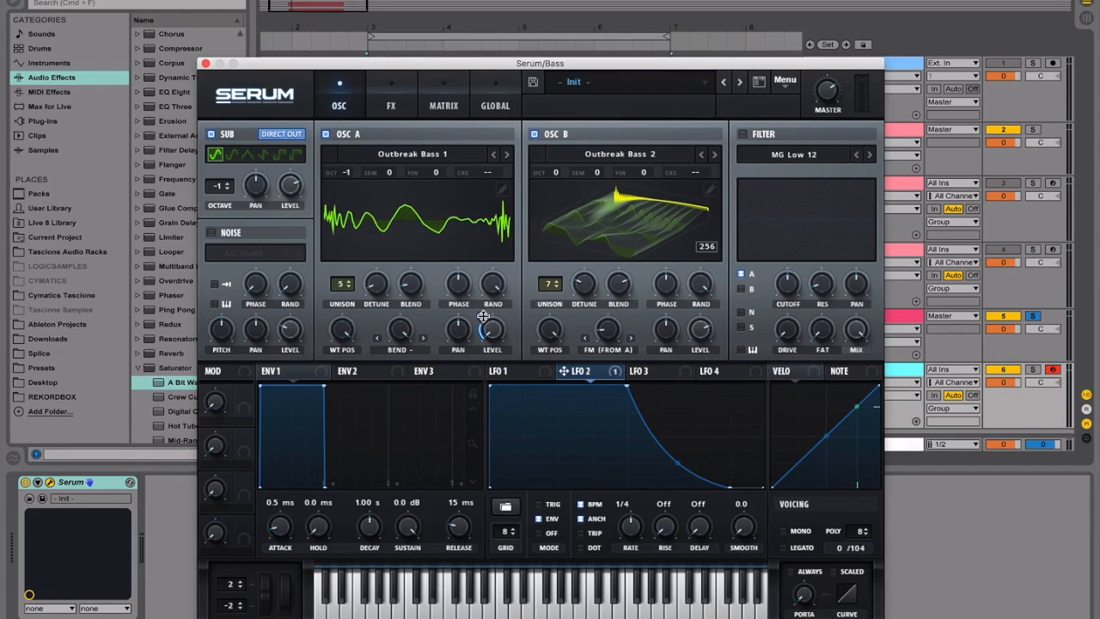
mouse_move(494, 338)
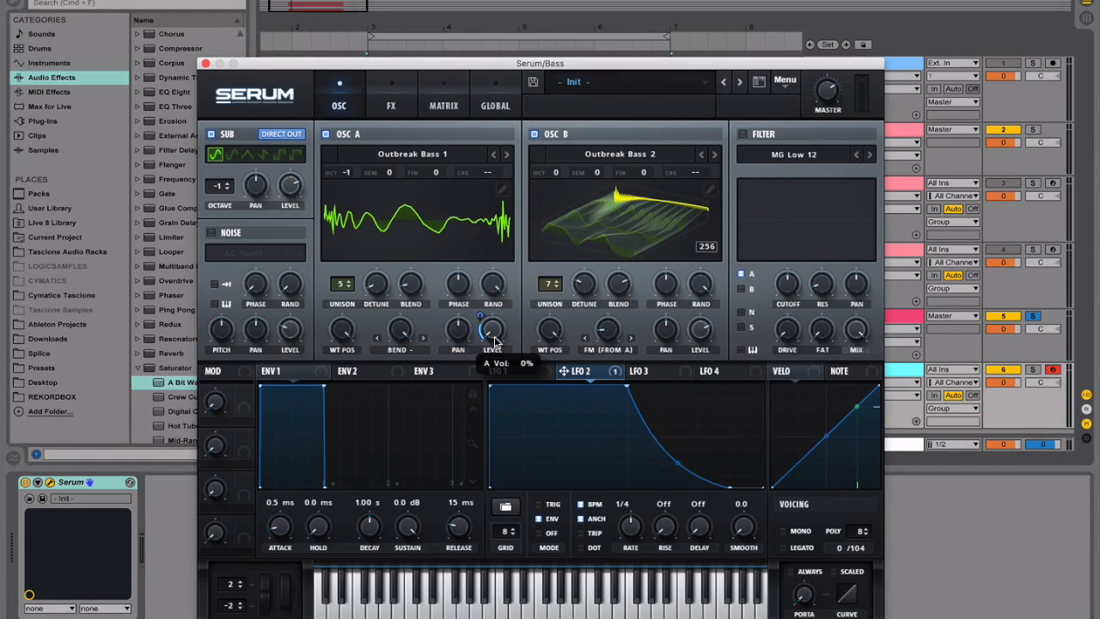
left_click_drag(481, 317, 498, 284)
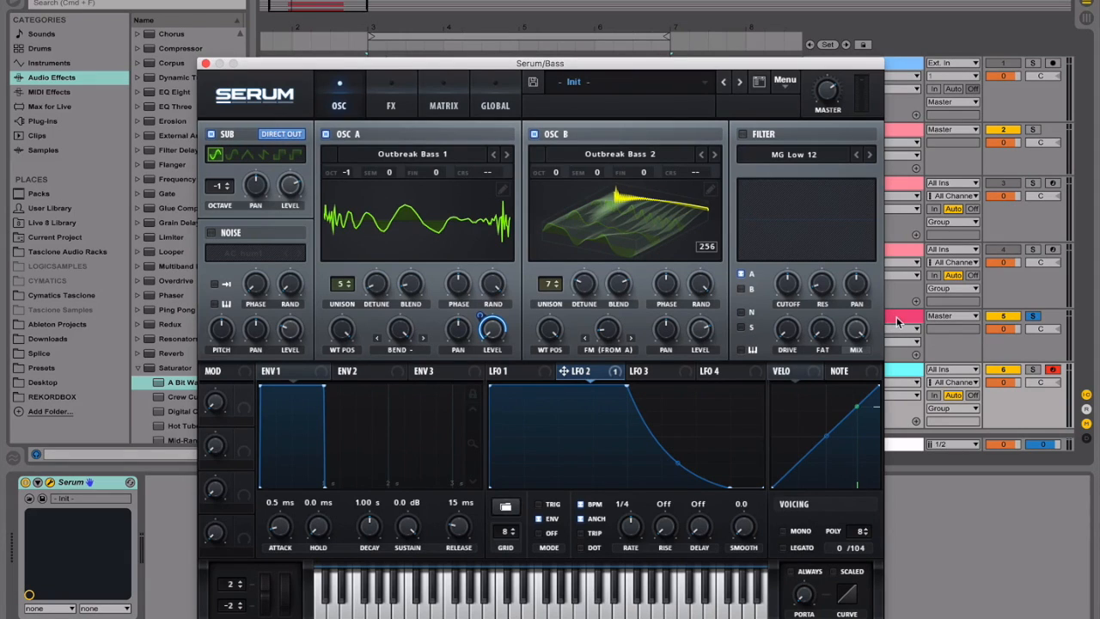
Assign LFO 1 to oscillator A with a small negative wavetable position amount and a larger negative Bend - warp amount.
left_click(536, 375)
left_click_drag(492, 375, 330, 326)
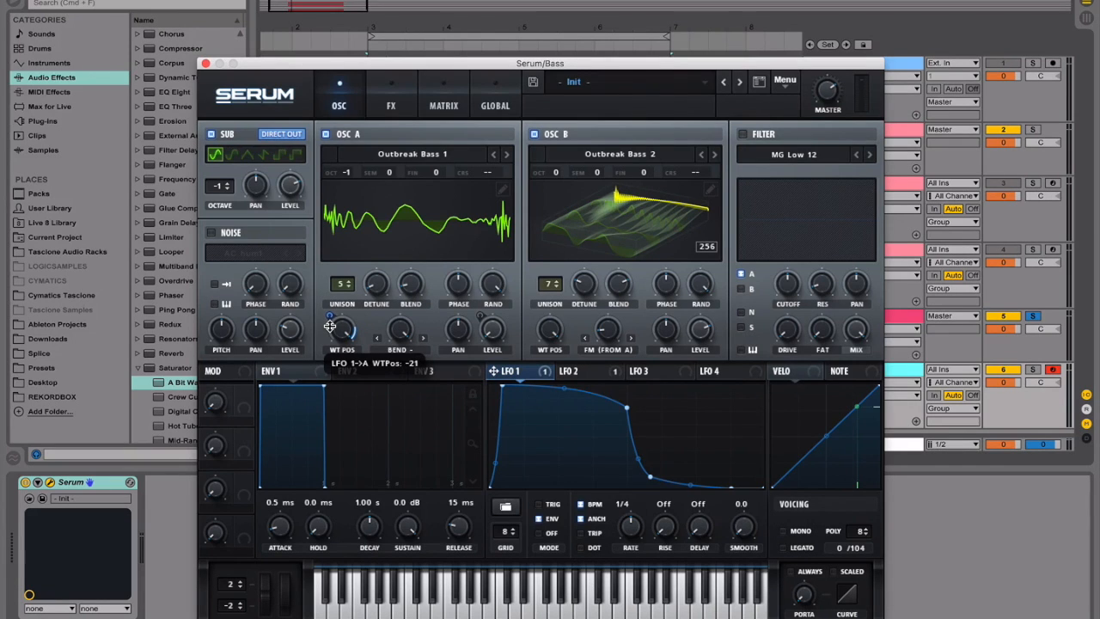
left_click_drag(329, 324, 330, 327)
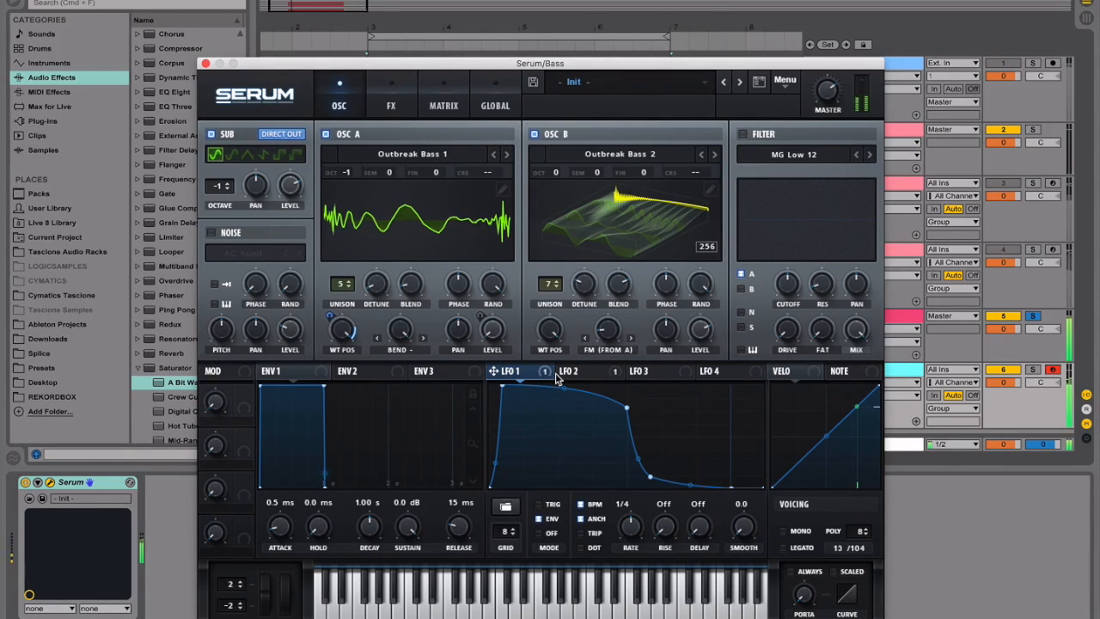
left_click_drag(494, 372, 400, 330)
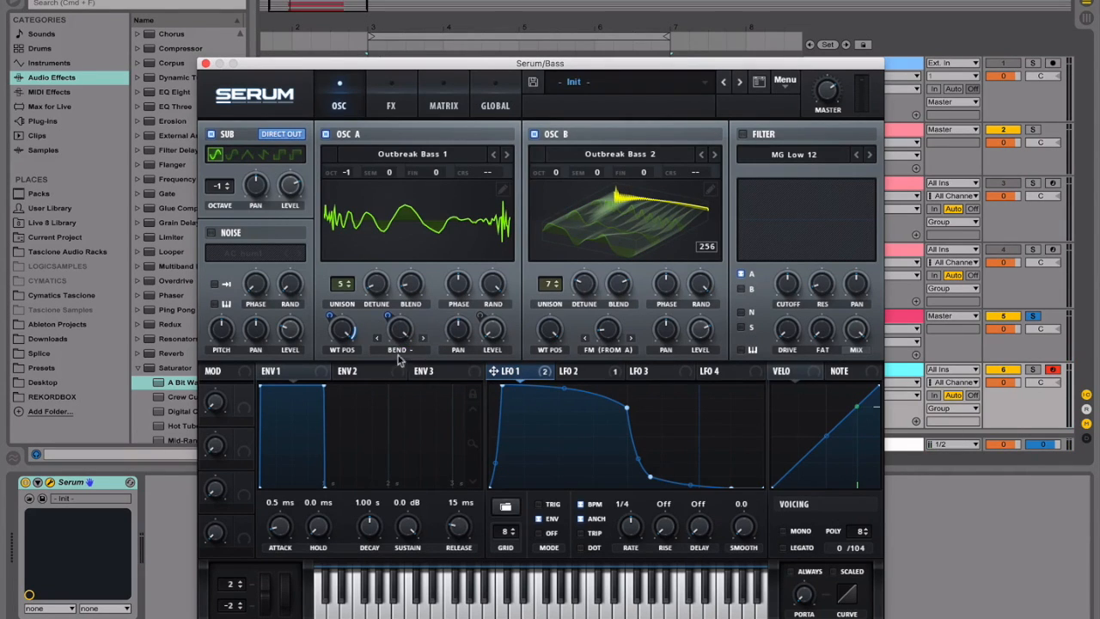
left_click_drag(391, 324, 386, 363)
Assign LFO 1 to oscillator B's wavetable position with a negative amount, and to its level from a base of 0%.
left_click_drag(493, 370, 536, 340)
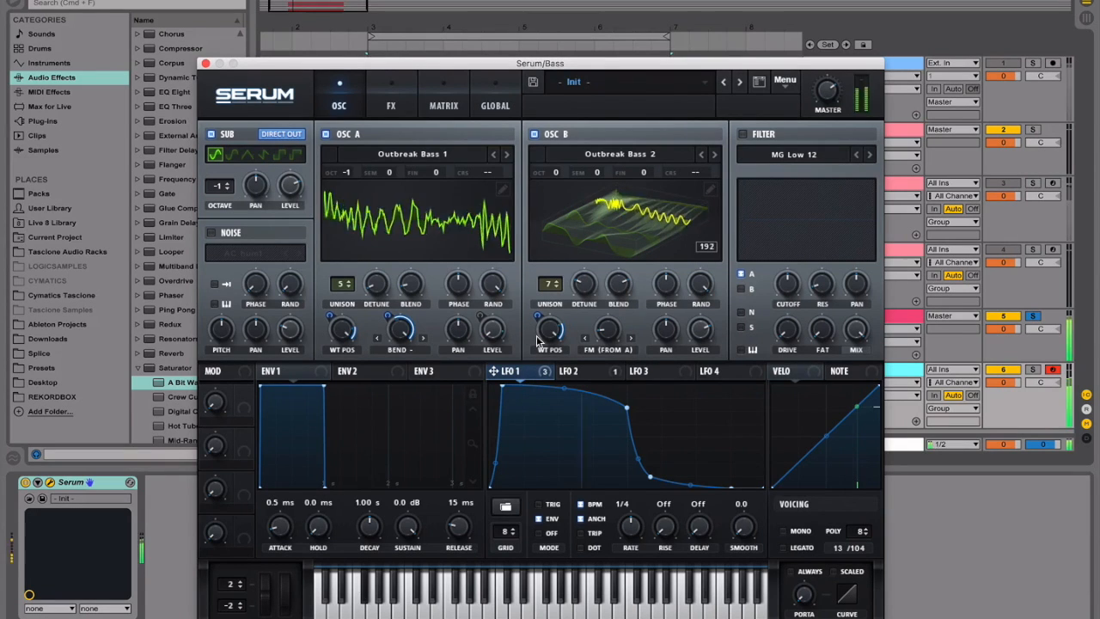
left_click_drag(493, 371, 702, 335)
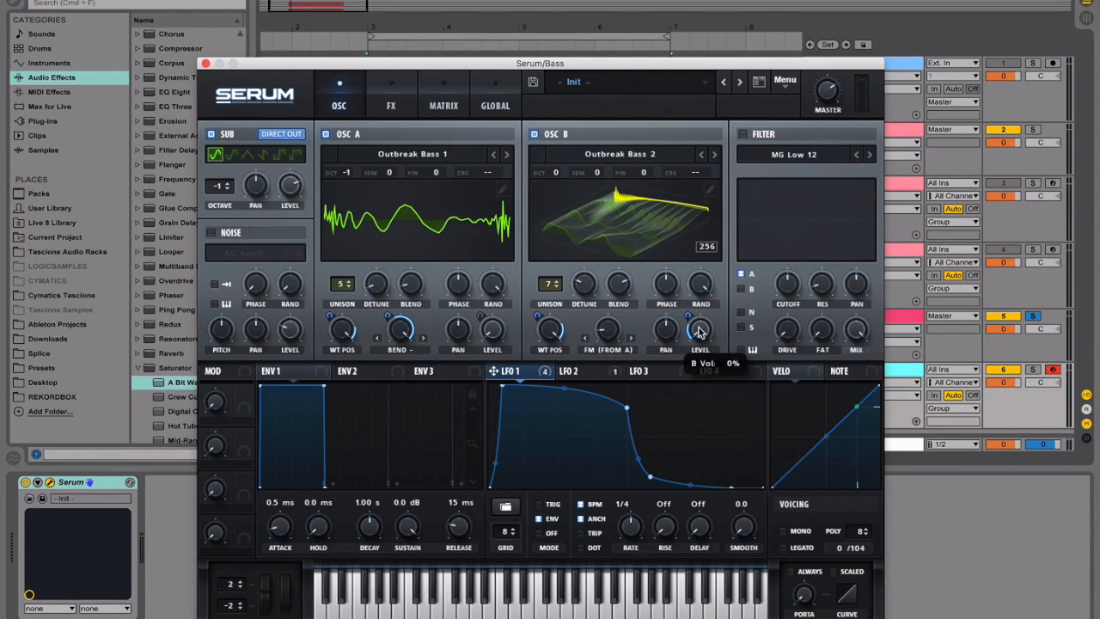
mouse_move(696, 319)
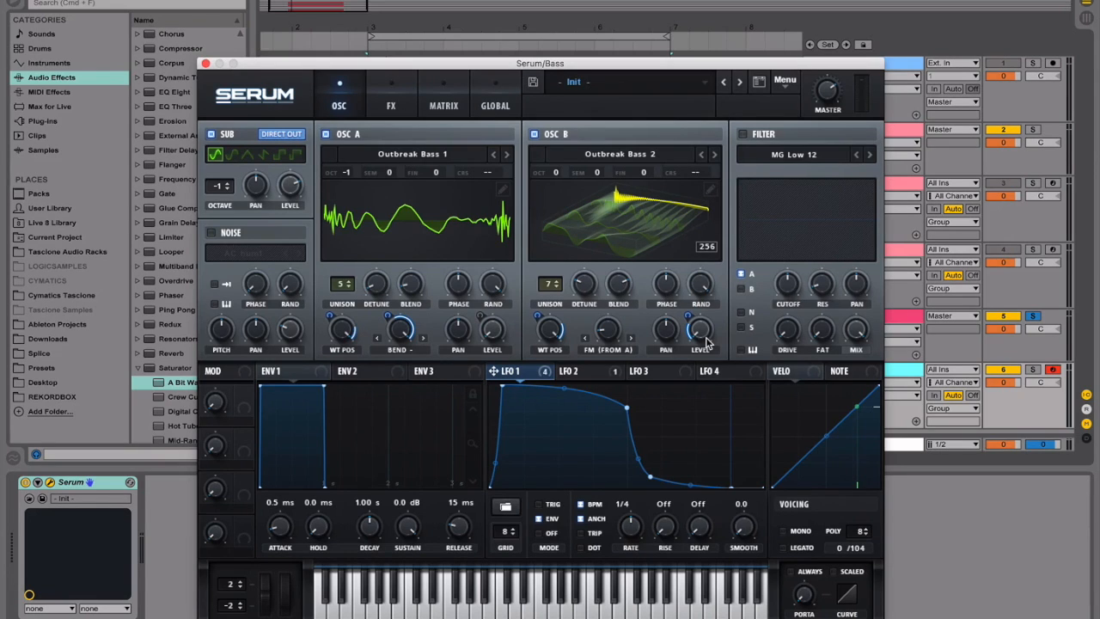
Enable the filter and set its type to HP 12 from the Multi category.
left_click(742, 135)
left_click(793, 155)
mouse_move(795, 173)
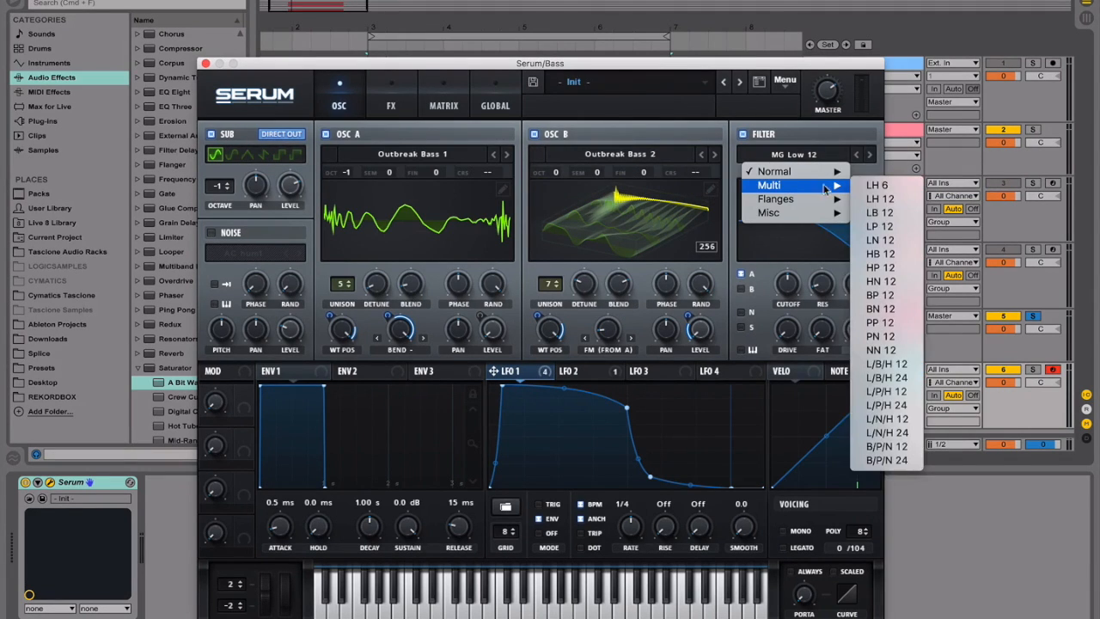
left_click(878, 267)
left_click(796, 157)
mouse_move(799, 187)
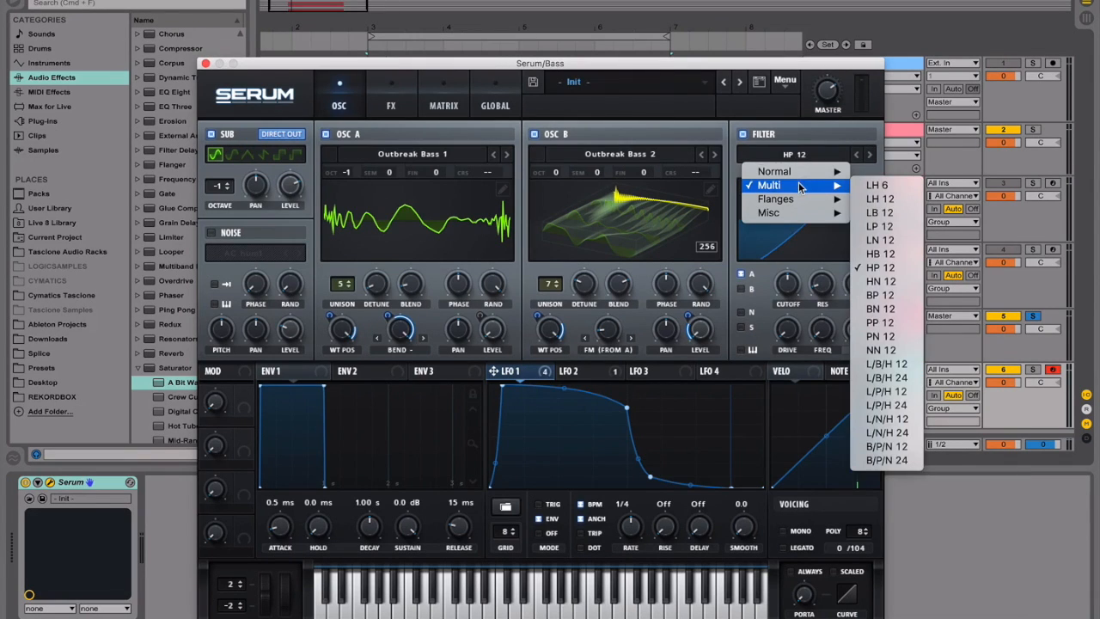
Try out different cutoff, resonance and FREQ settings on the HP 12 filter to compare the curve shapes.
left_click(789, 286)
left_click_drag(790, 286, 736, 364)
mouse_move(827, 334)
left_mouse_down()
mouse_move(833, 251)
mouse_move(823, 314)
left_mouse_up()
left_click_drag(825, 283, 806, 335)
left_click_drag(825, 284, 859, 176)
left_click_drag(815, 326, 814, 348)
left_click_drag(825, 282, 825, 312)
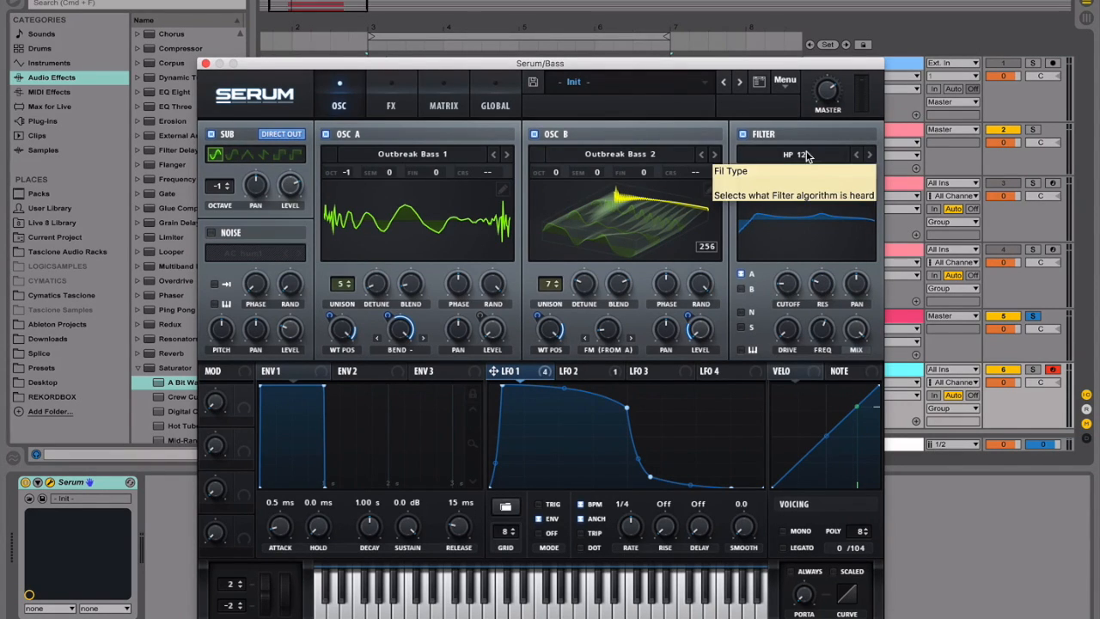
Route oscillator B through the filter alongside oscillator A and set the filter cutoff to 130.
left_click(742, 274)
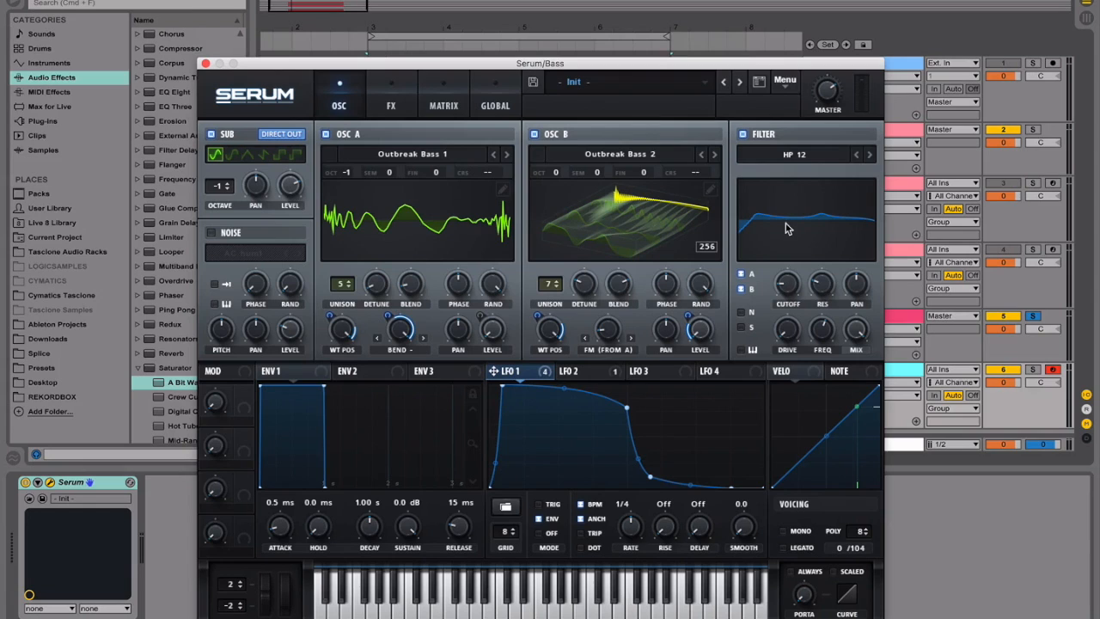
mouse_move(799, 288)
left_mouse_down()
mouse_move(799, 271)
mouse_move(792, 278)
left_mouse_up()
double_click(792, 281)
type("130")
key("Return")
mouse_move(787, 297)
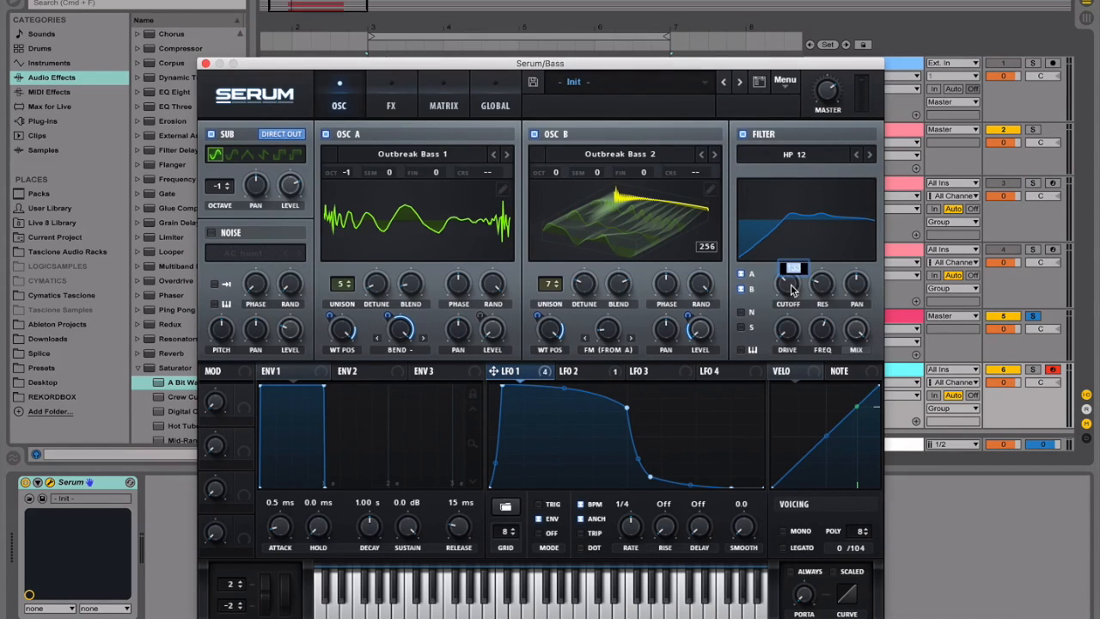
Check the global preference for typing values on controls, then return to the oscillator page.
left_click(497, 103)
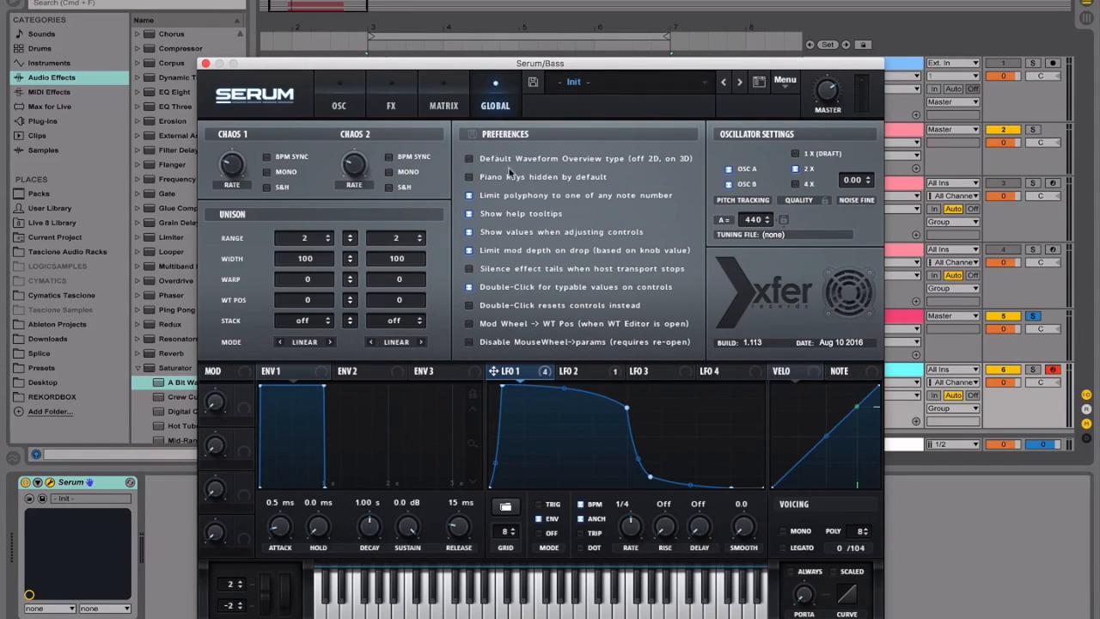
left_click(914, 313)
left_click(358, 94)
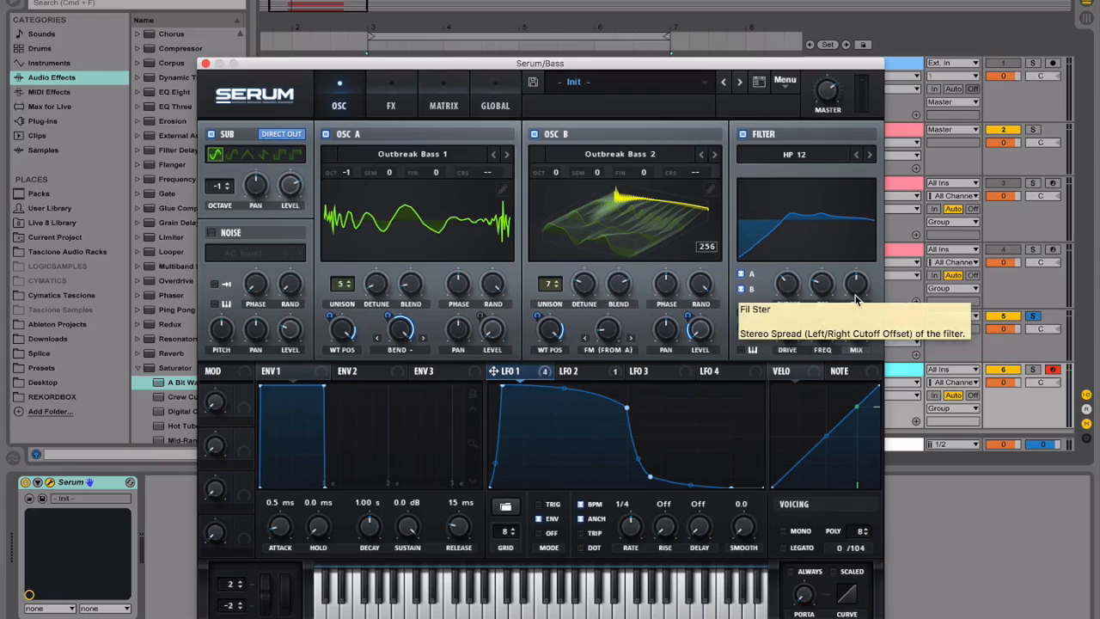
Modulate the filter cutoff with LFO 1 and set the filter resonance to 47.
left_click_drag(527, 381, 781, 312)
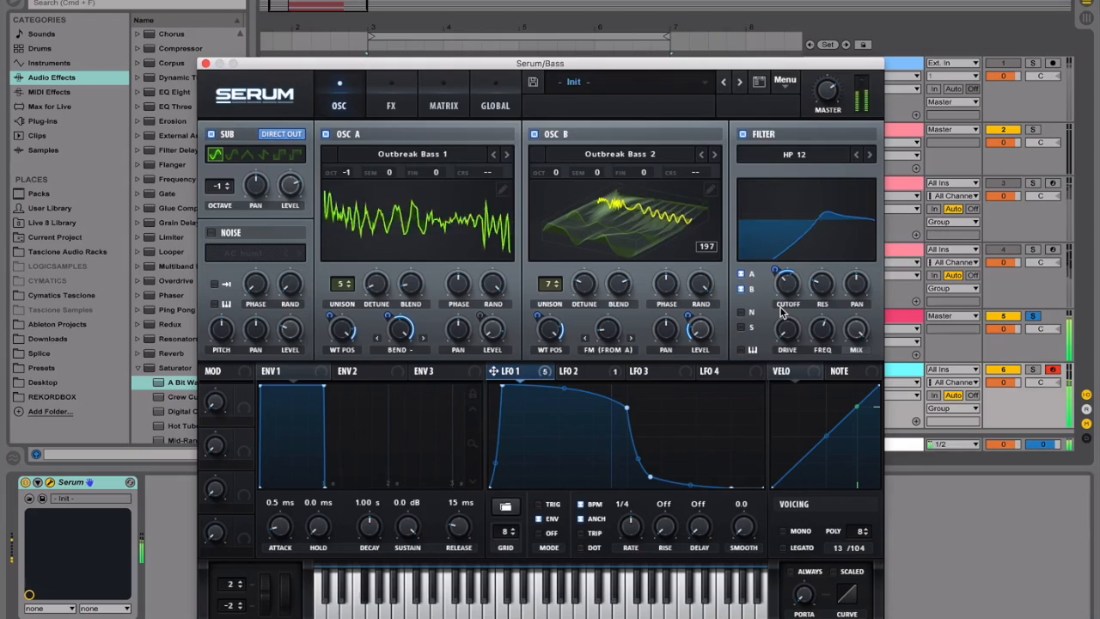
double_click(828, 296)
type("47")
key("Return")
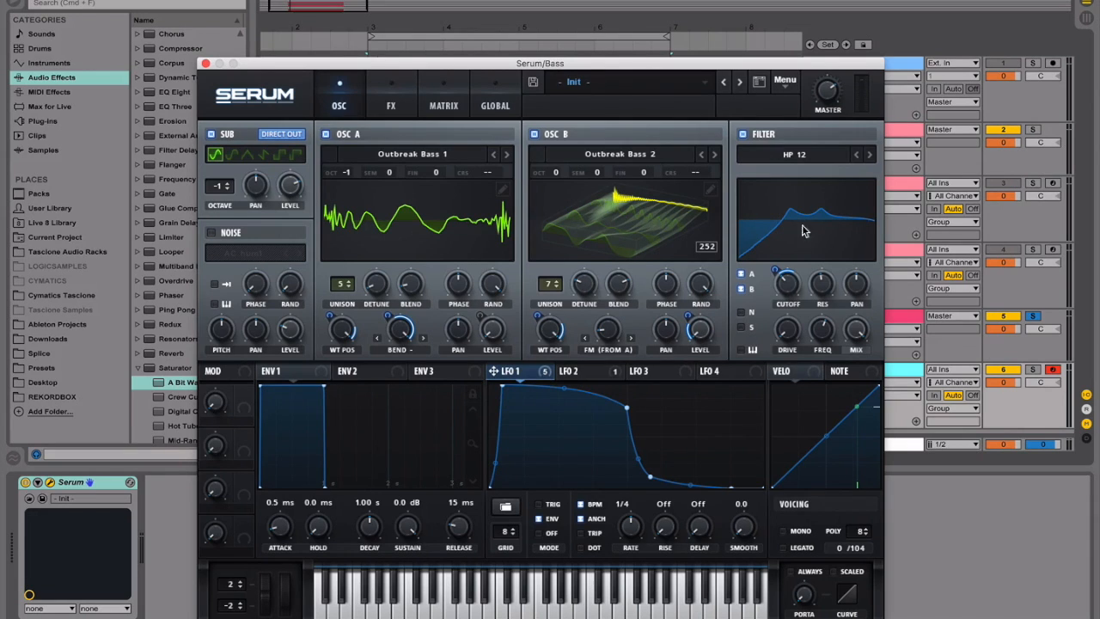
Offset the filter's pan slightly to the left and set its drive to 9%.
double_click(860, 286)
type("4")
key("Return")
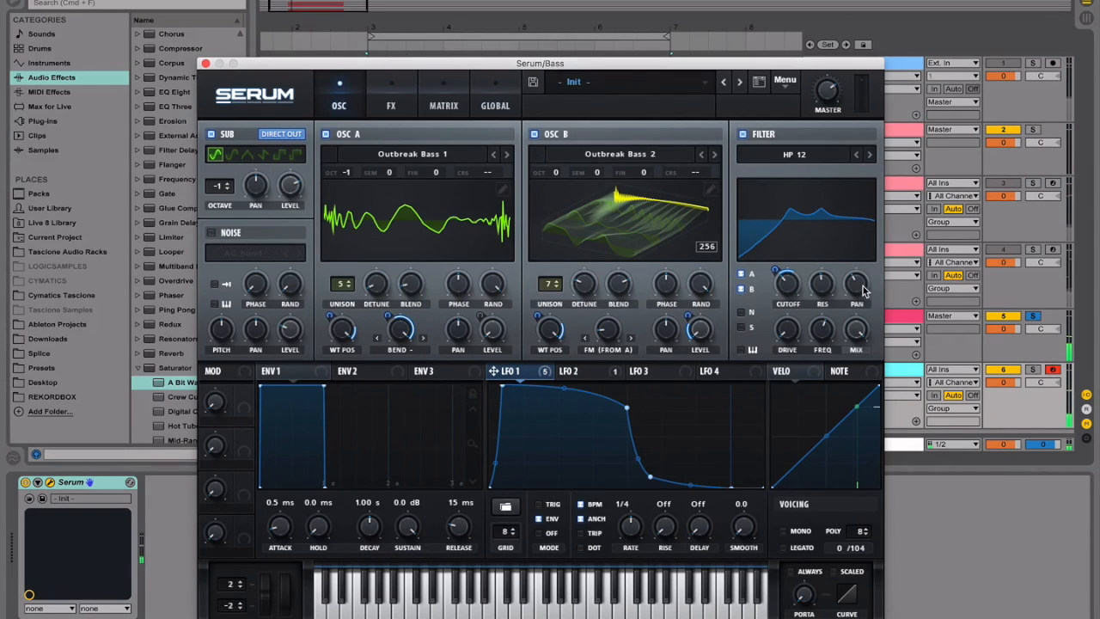
double_click(795, 335)
type("9")
key("Return")
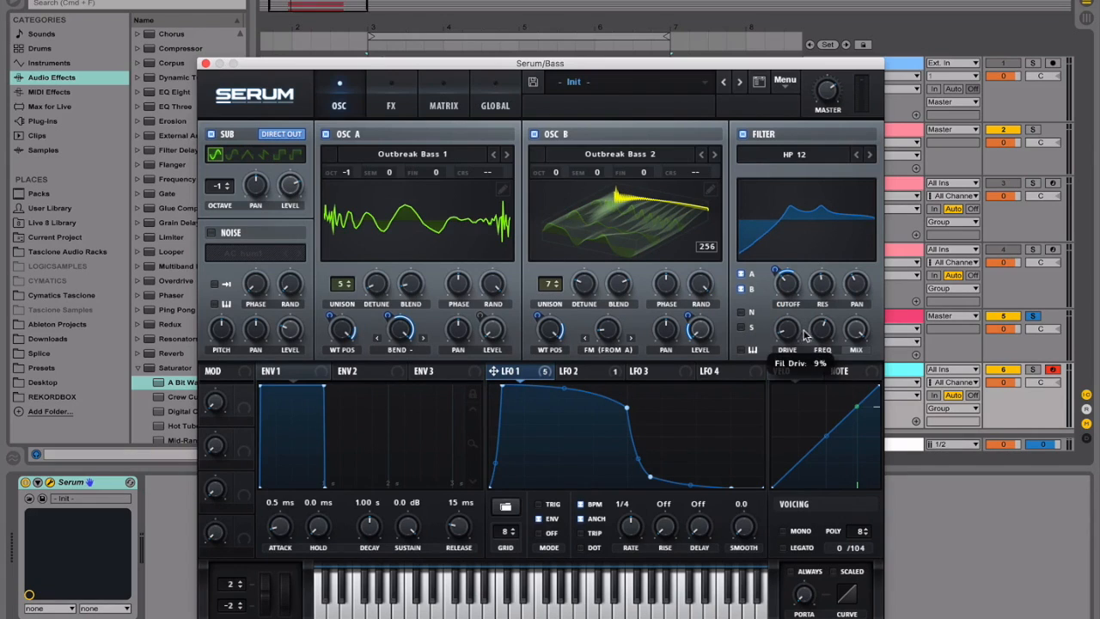
Raise the filter's FREQ setting and modulate it with LFO 1 by a negative amount.
left_click_drag(827, 335, 830, 256)
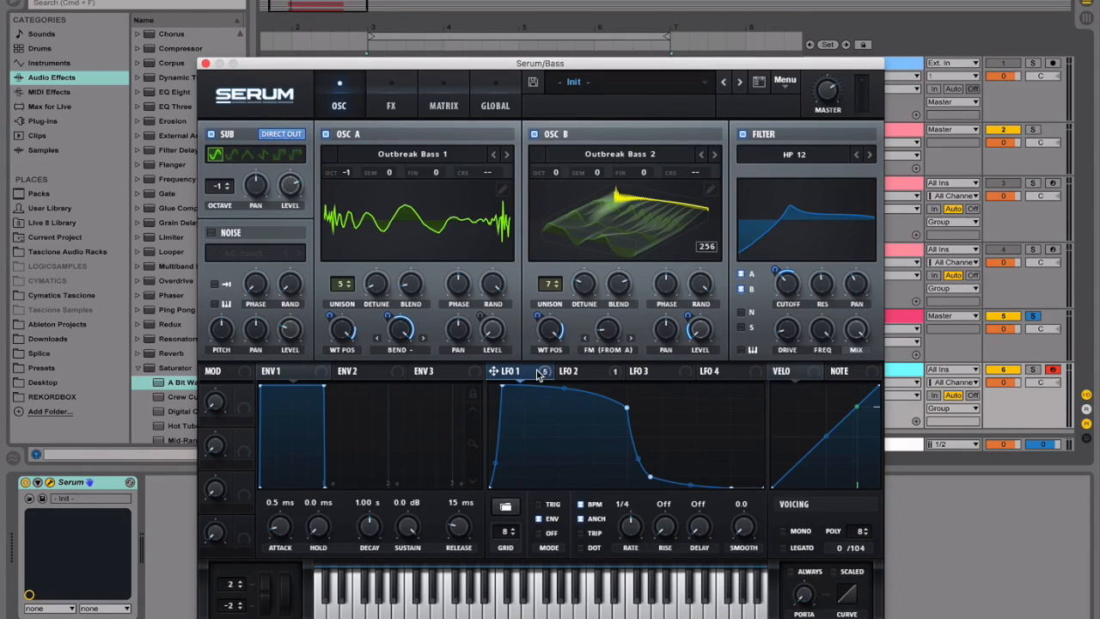
left_click_drag(541, 373, 814, 332)
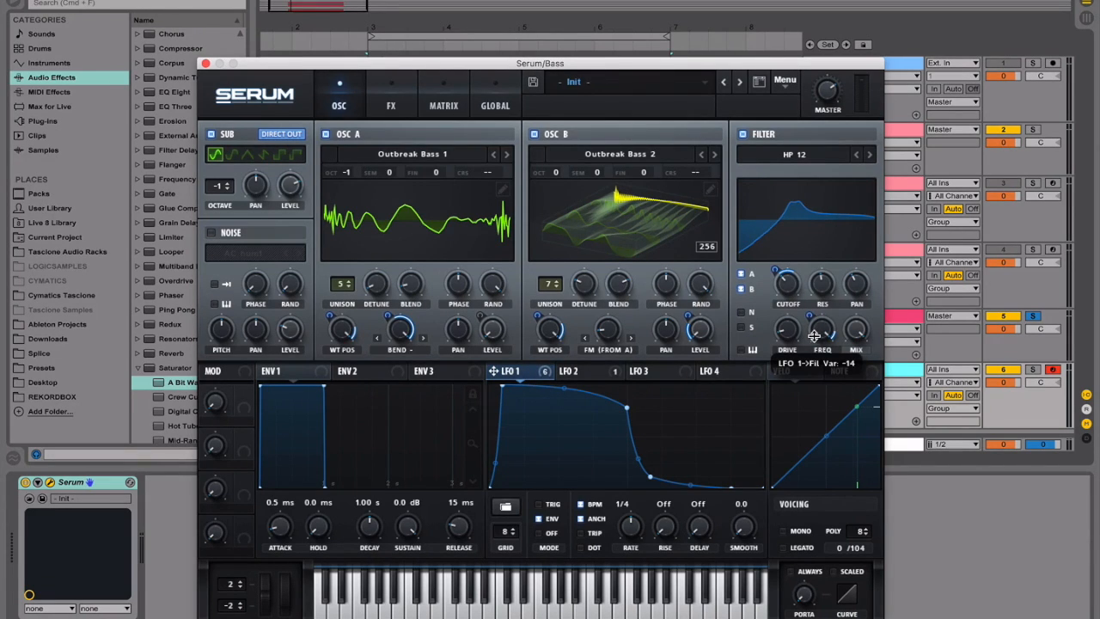
left_click_drag(813, 335, 815, 339)
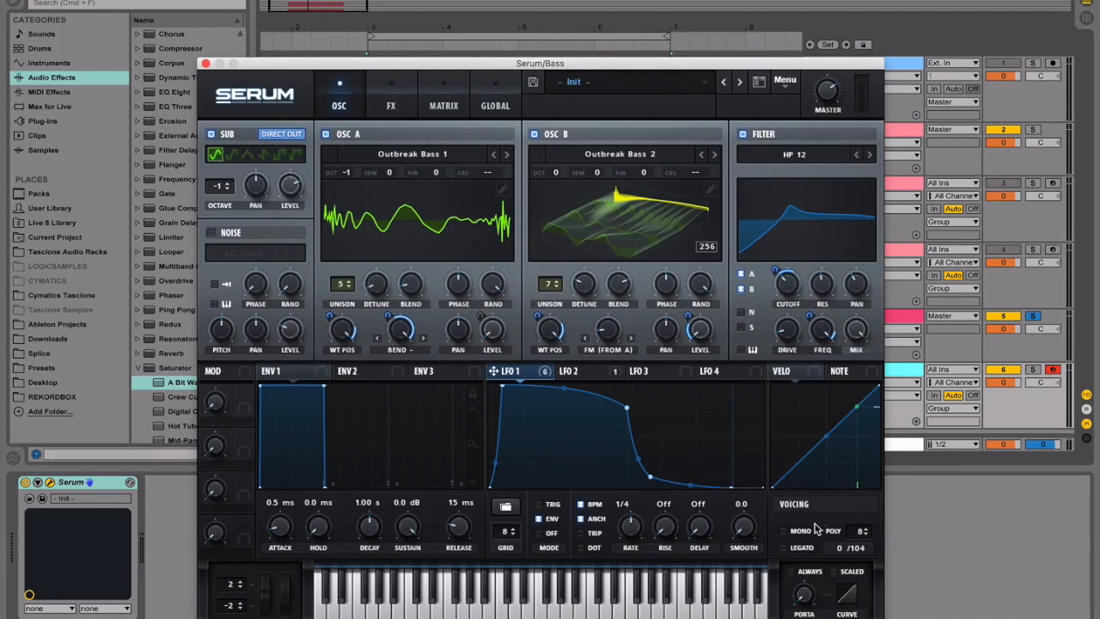
Make the voicing mono with legato and set the portamento time to 45 ms.
left_click(782, 531)
left_click_drag(813, 604, 818, 543)
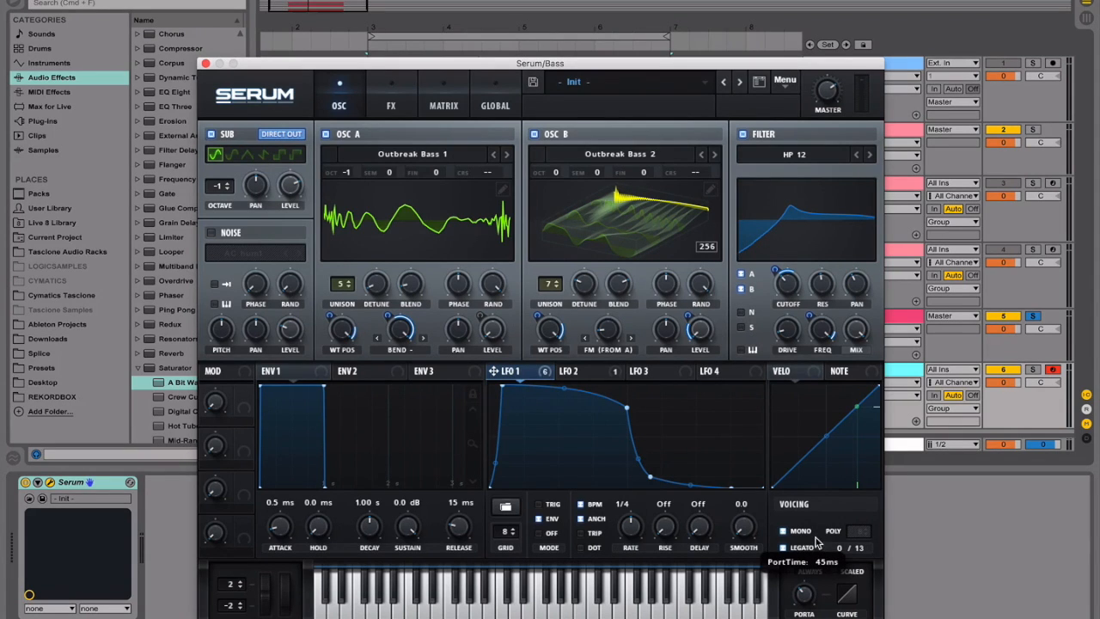
Check the oscillator page of the finished Zomboy Outbreak bass preset, then reopen the init patch on the remake's Bass track.
left_click(205, 63)
left_click(373, 218)
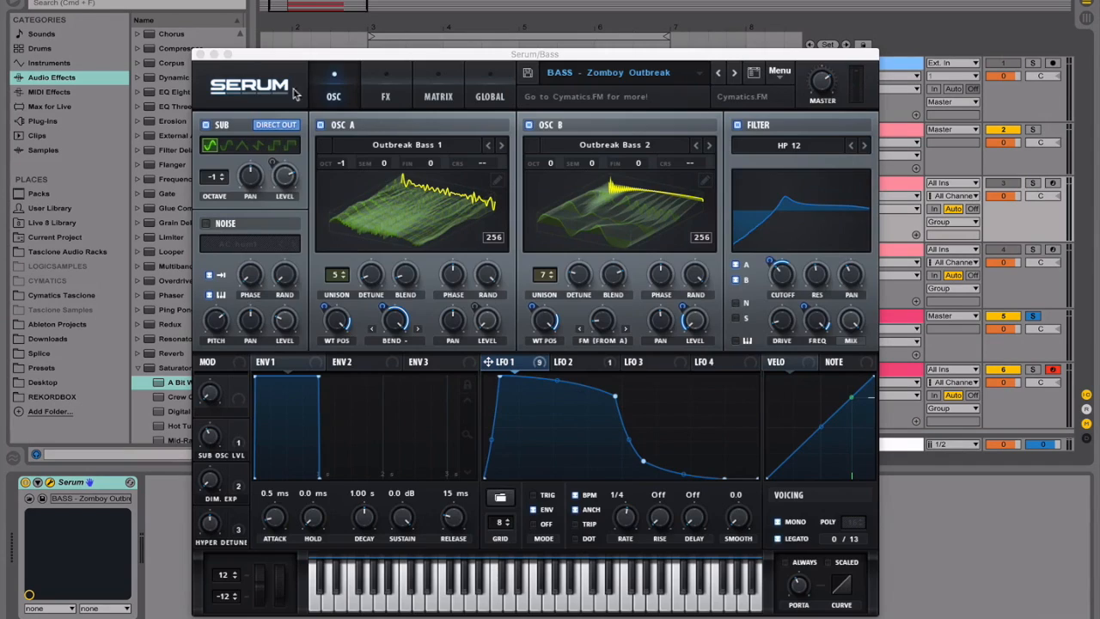
left_click(202, 55)
left_click_drag(372, 393, 601, 397)
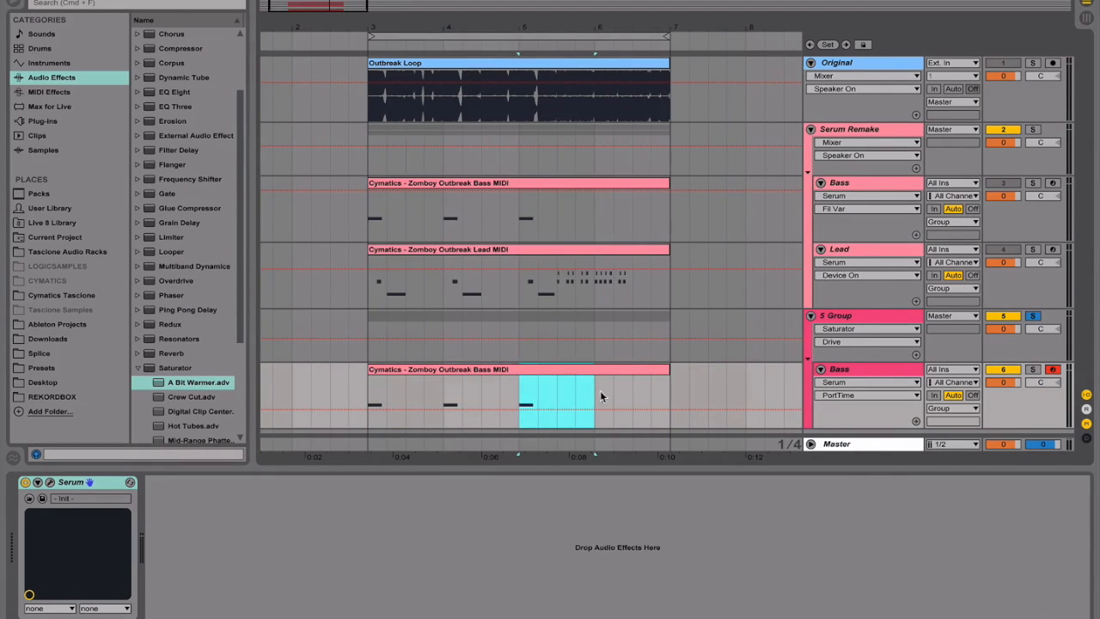
left_click(861, 366)
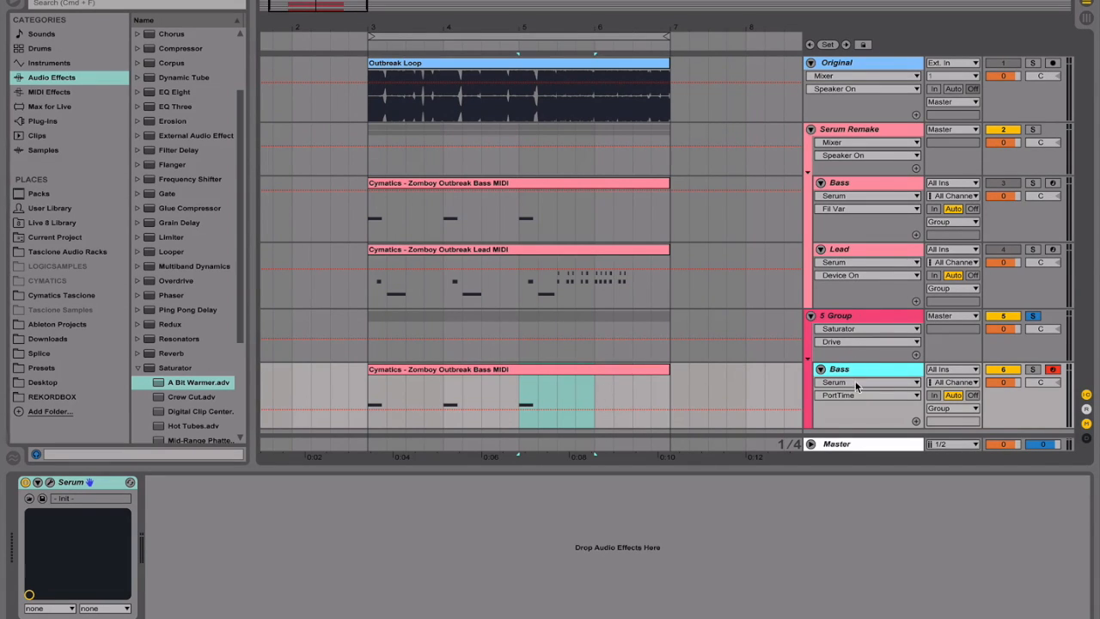
key("super+alt+p")
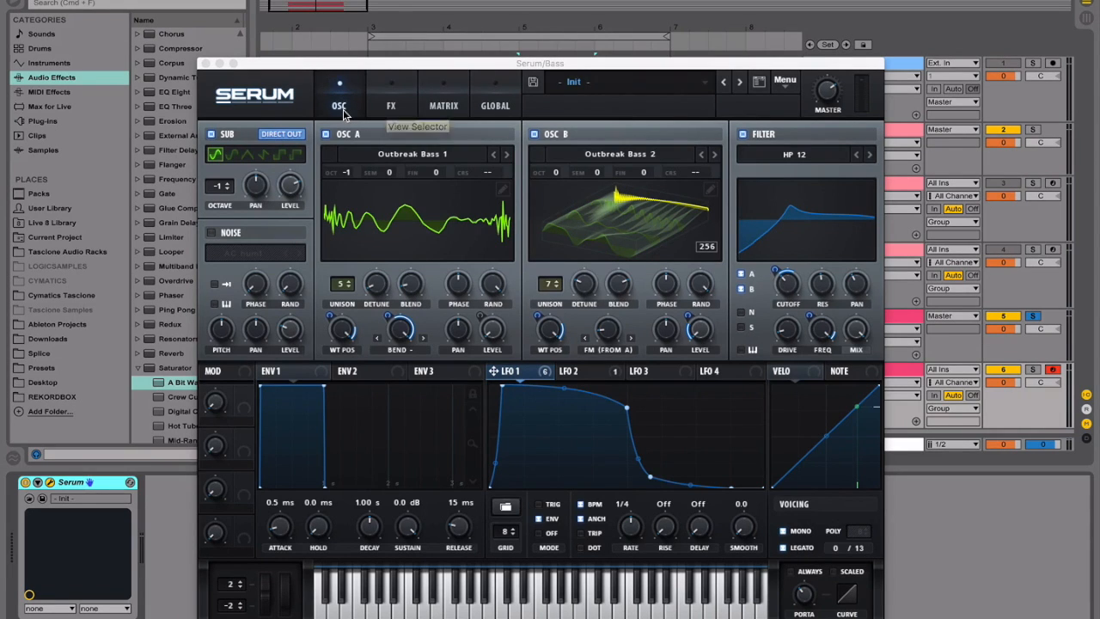
Enable the distortion effect, move it to the start of the effects chain and set its type to Diode 2.
left_click(388, 110)
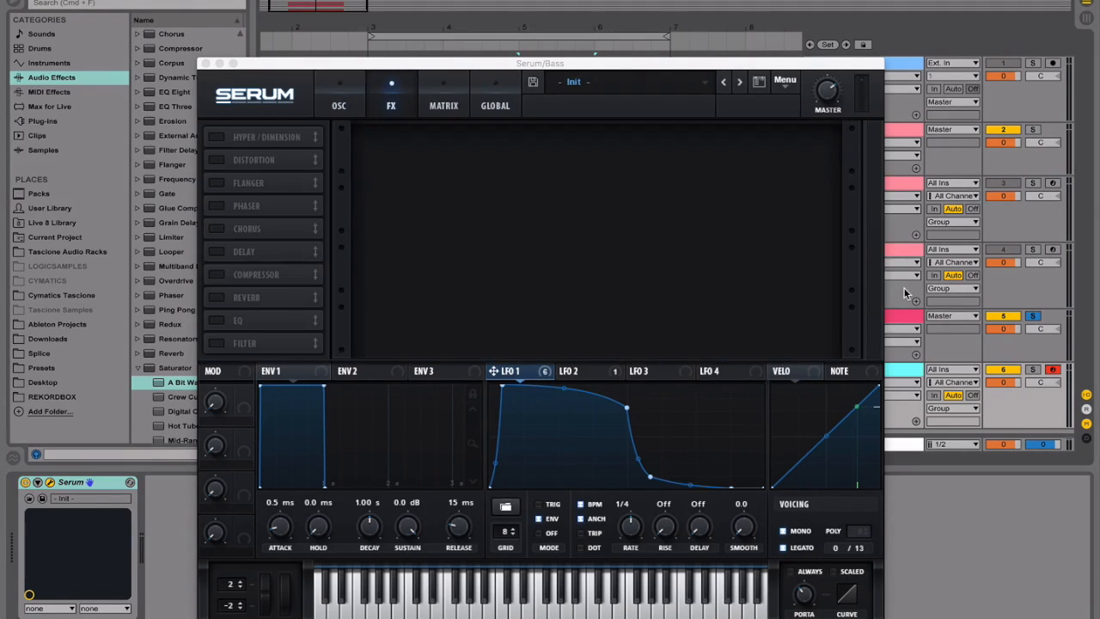
left_click(249, 158)
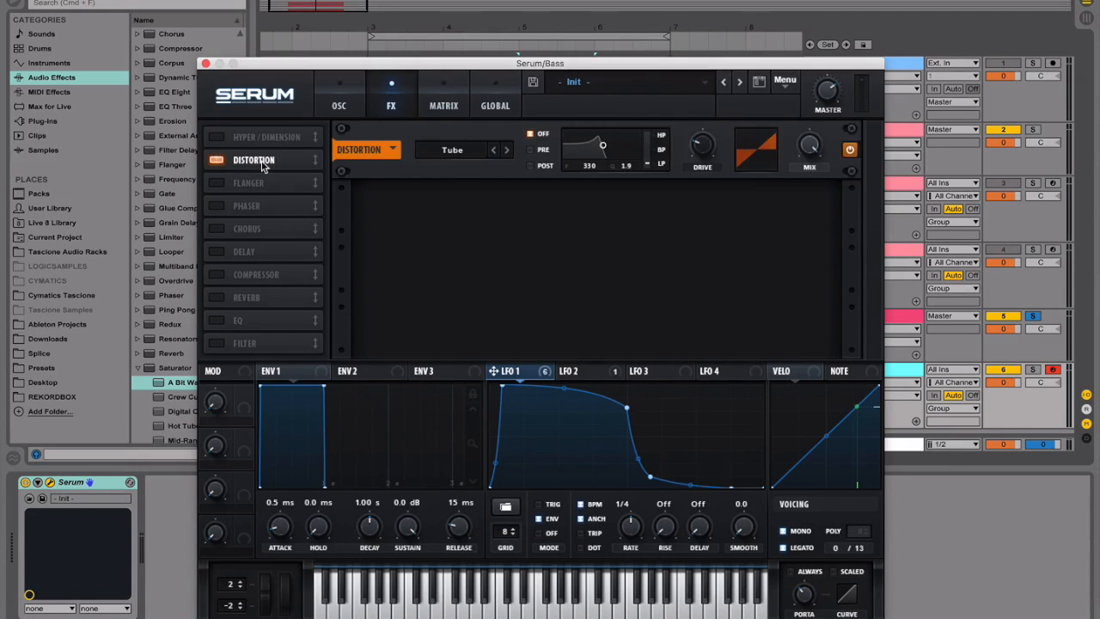
left_click_drag(260, 165, 266, 139)
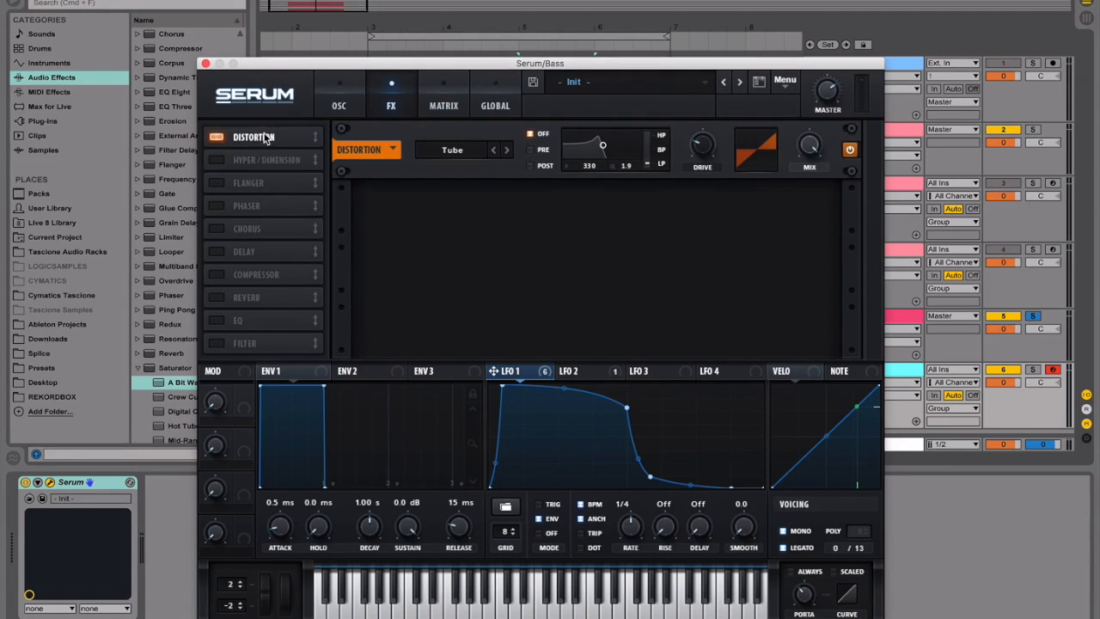
left_click(454, 152)
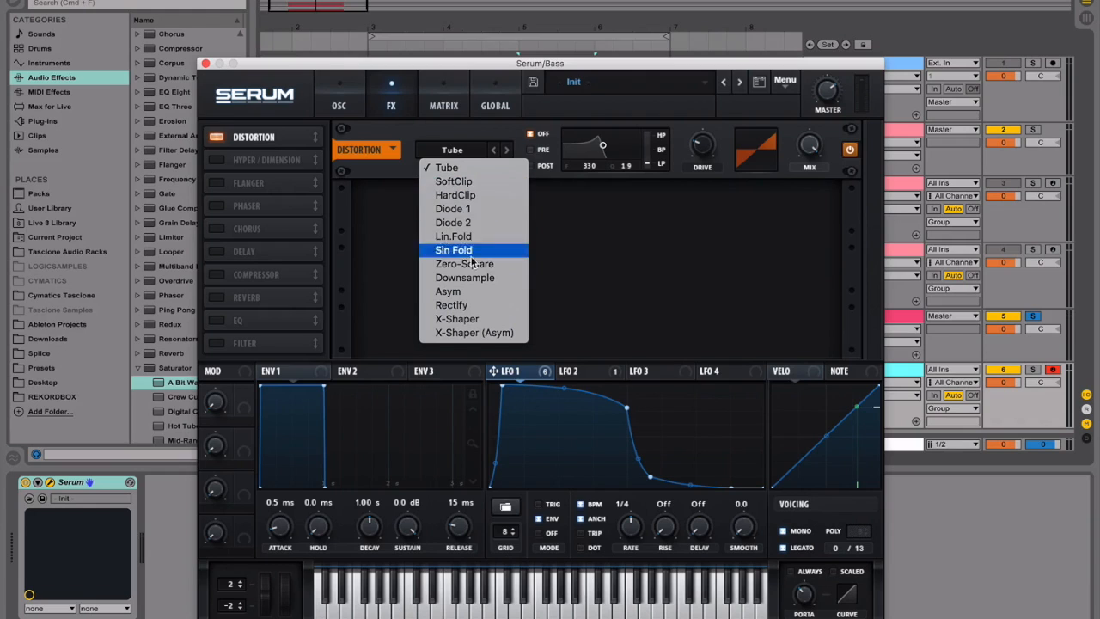
left_click(471, 229)
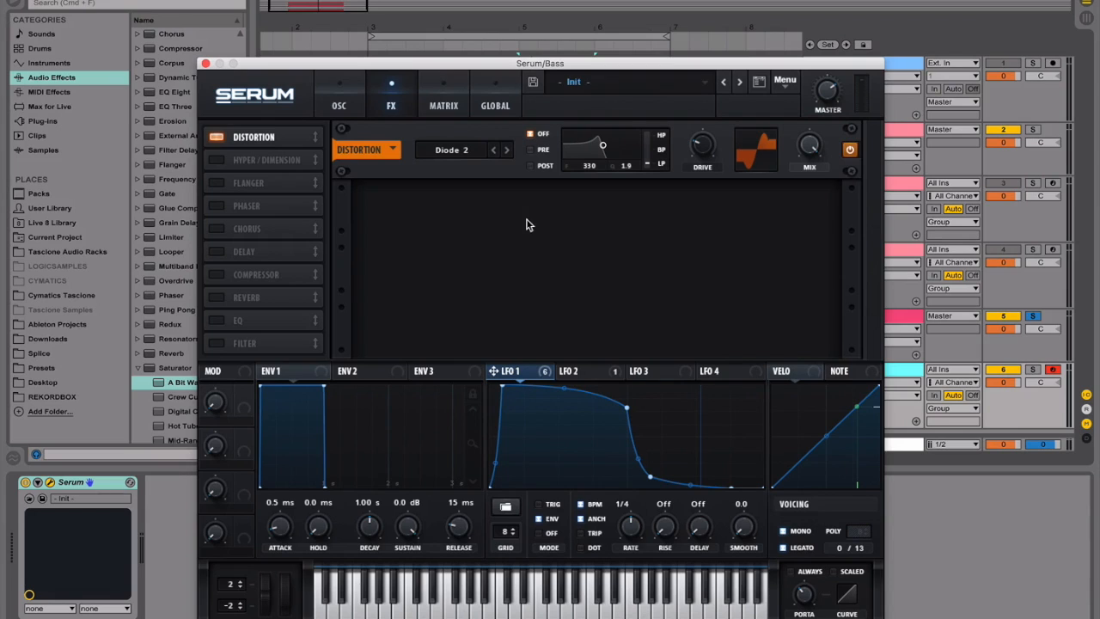
Set the distortion's filter to post and fully high-pass, with frequency 117 and Q 0.1, and slightly lower the distortion mix.
left_click(532, 166)
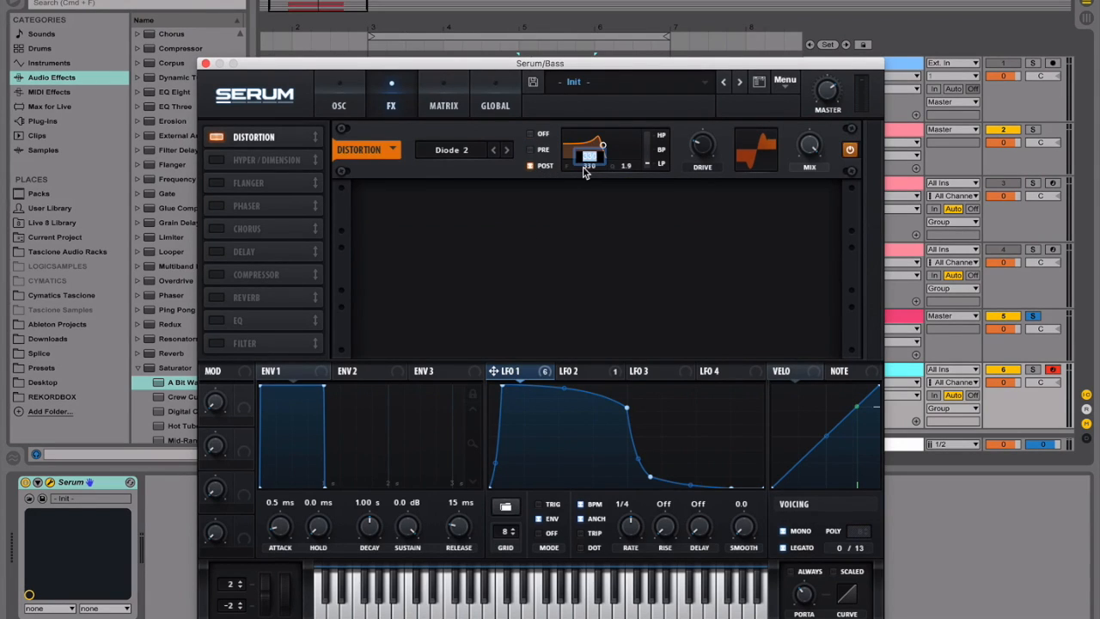
type("95")
key("Return")
left_click_drag(626, 166, 622, 297)
left_click_drag(648, 167, 648, 135)
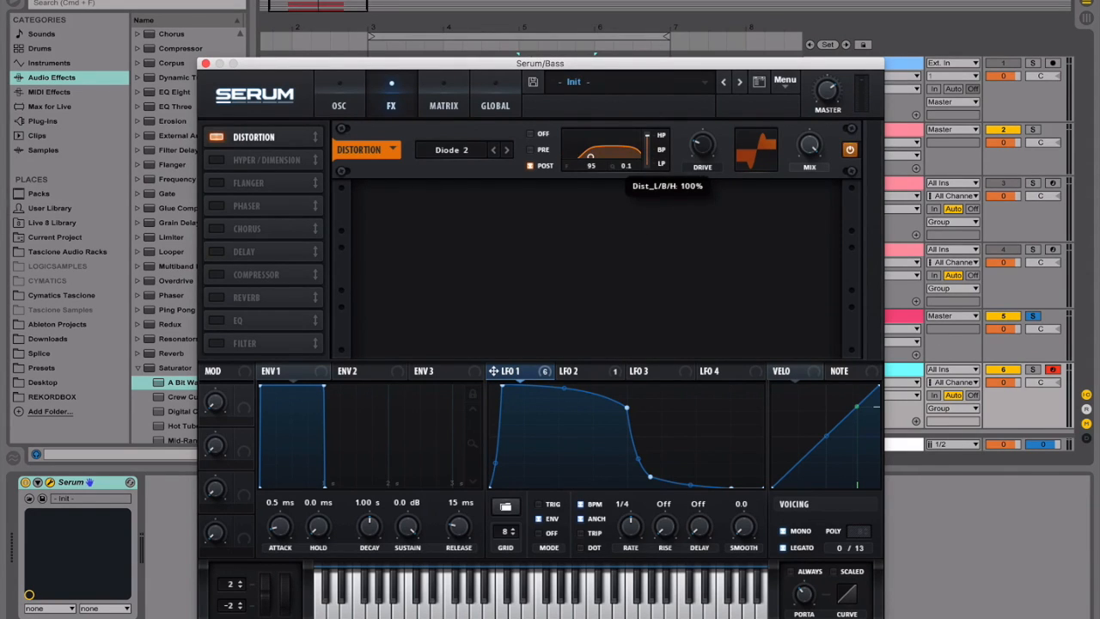
left_click_drag(591, 156, 593, 156)
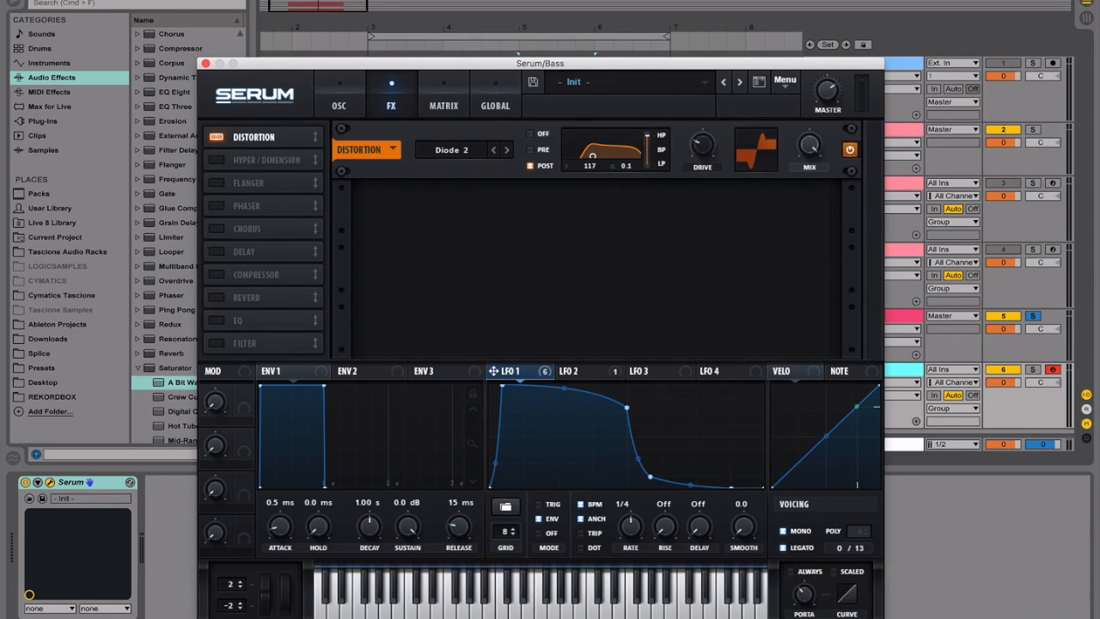
left_click_drag(809, 146, 809, 159)
Enable the filter effect, place it directly after the distortion and set its type to Bandreject.
left_click(250, 348)
left_click_drag(250, 348, 273, 161)
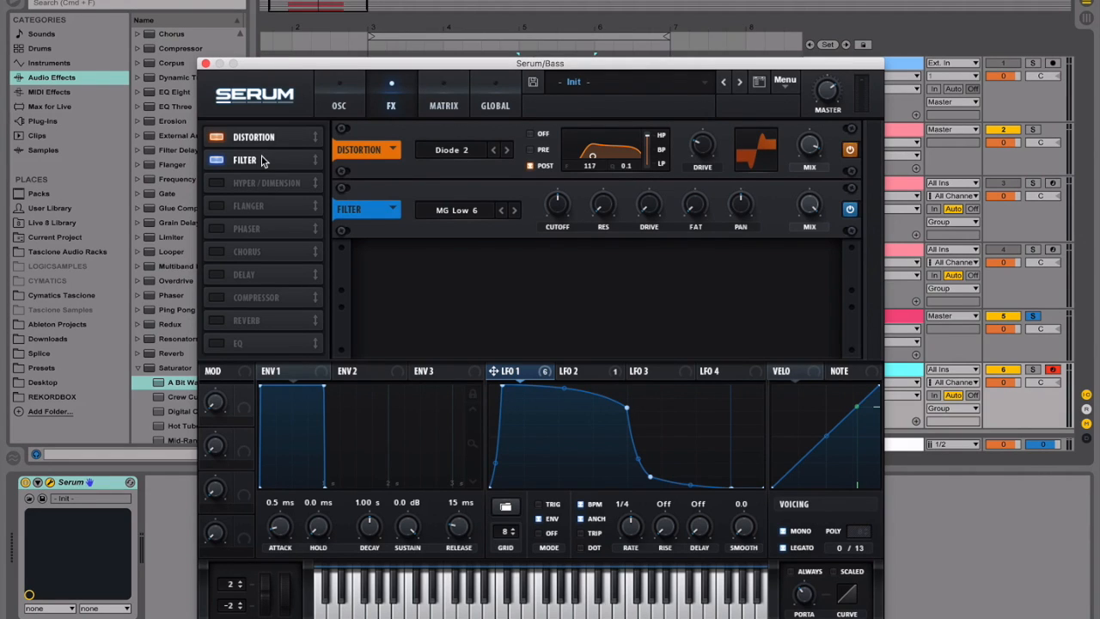
left_click(460, 215)
mouse_move(477, 272)
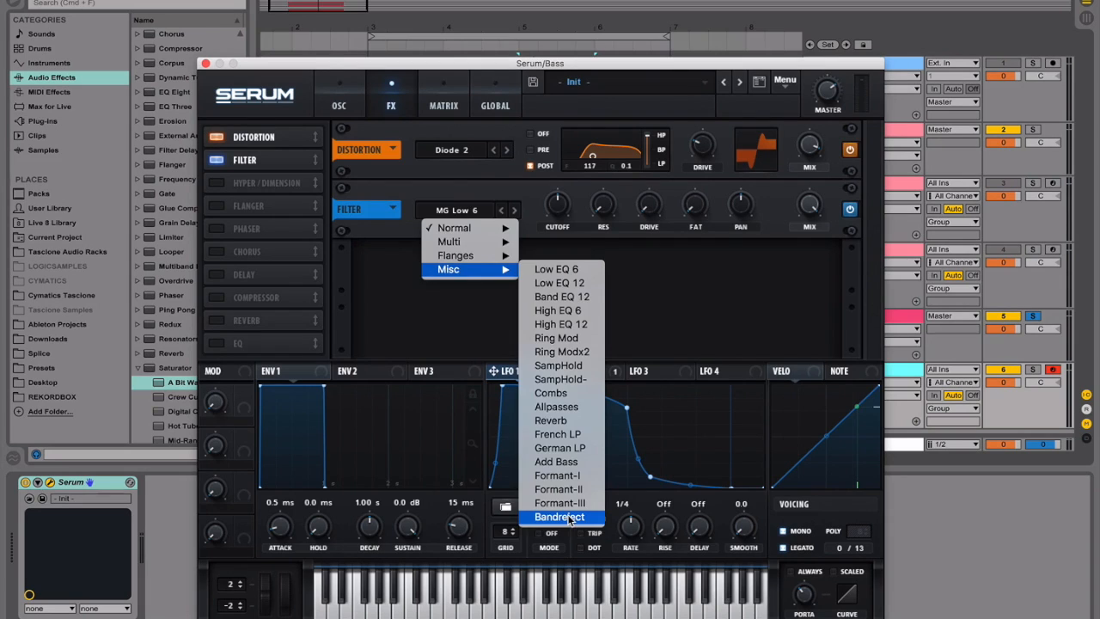
left_click(569, 516)
left_click(464, 214)
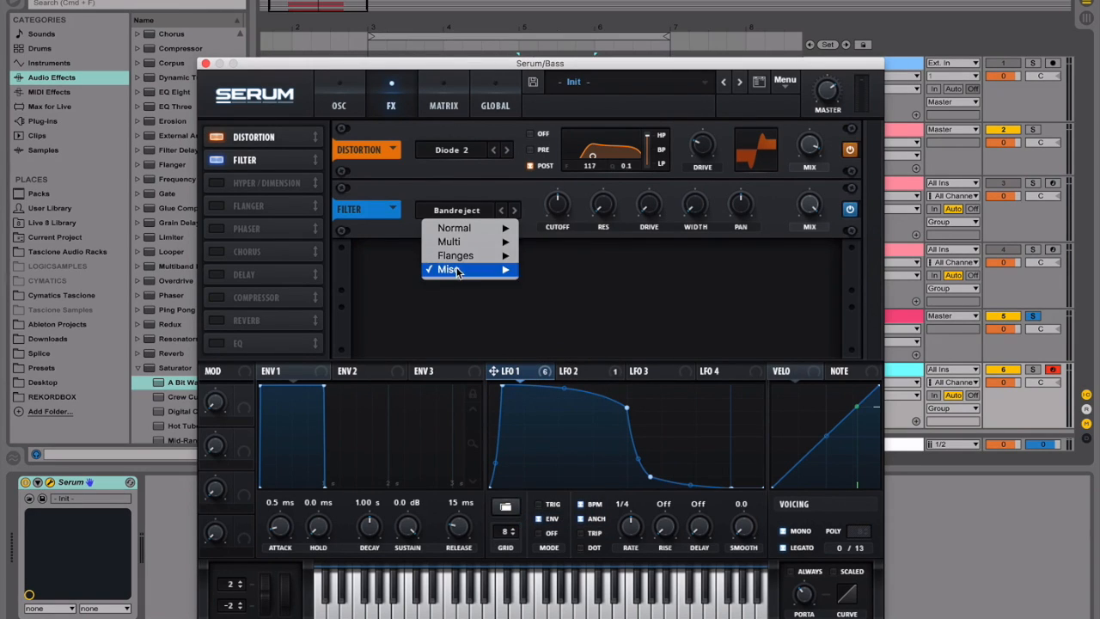
left_click(460, 351)
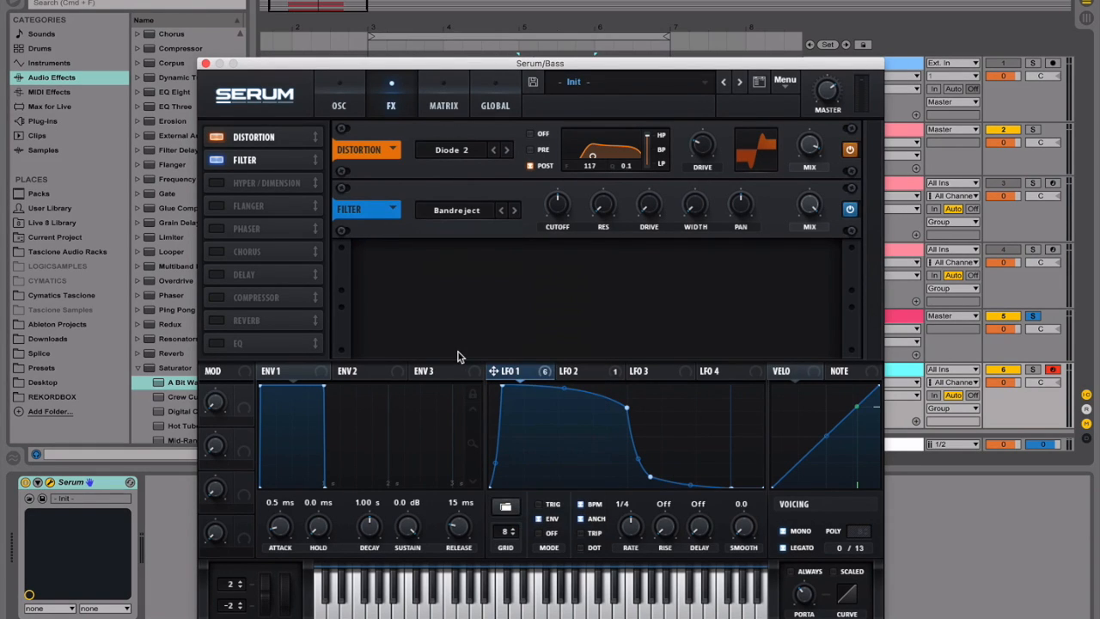
Set the Bandreject filter's cutoff to 2000 and modulate it with LFO 1.
double_click(563, 215)
type("2000")
key("Return")
left_click_drag(493, 370, 550, 244)
Set the Bandreject filter's resonance to 40 and its width to 77, modulating the width with LFO 1.
left_click(612, 224)
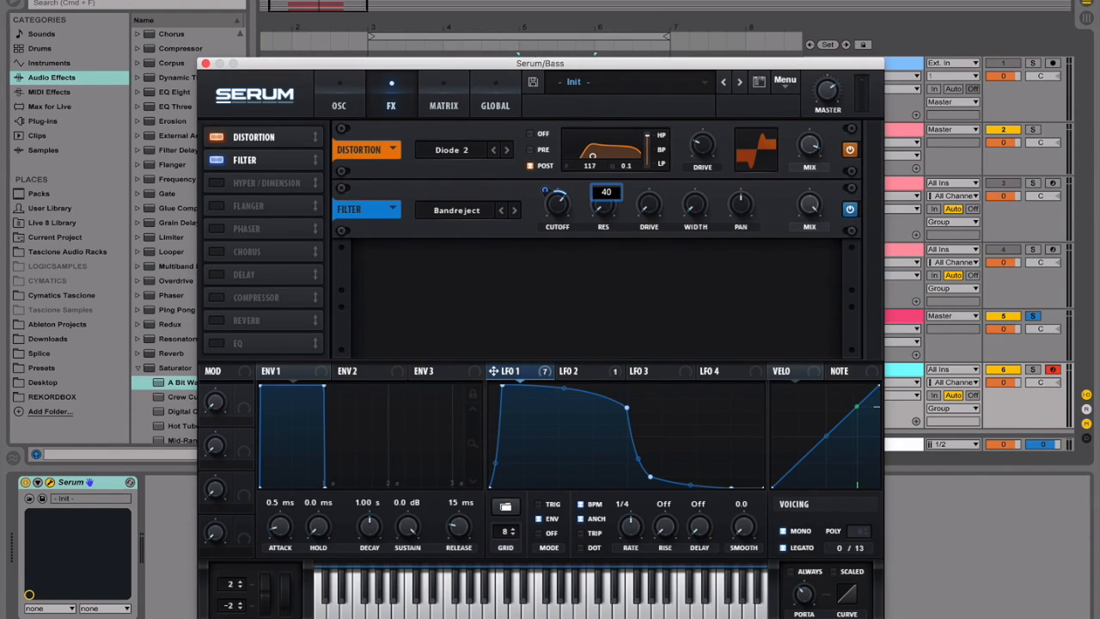
left_click(697, 214)
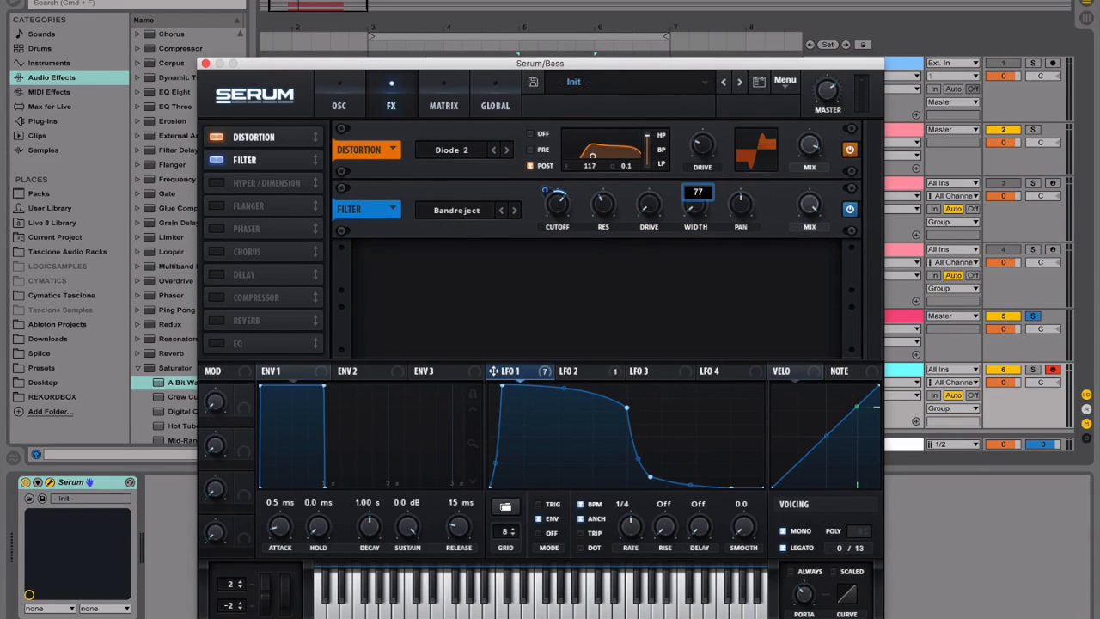
left_click_drag(526, 374, 683, 271)
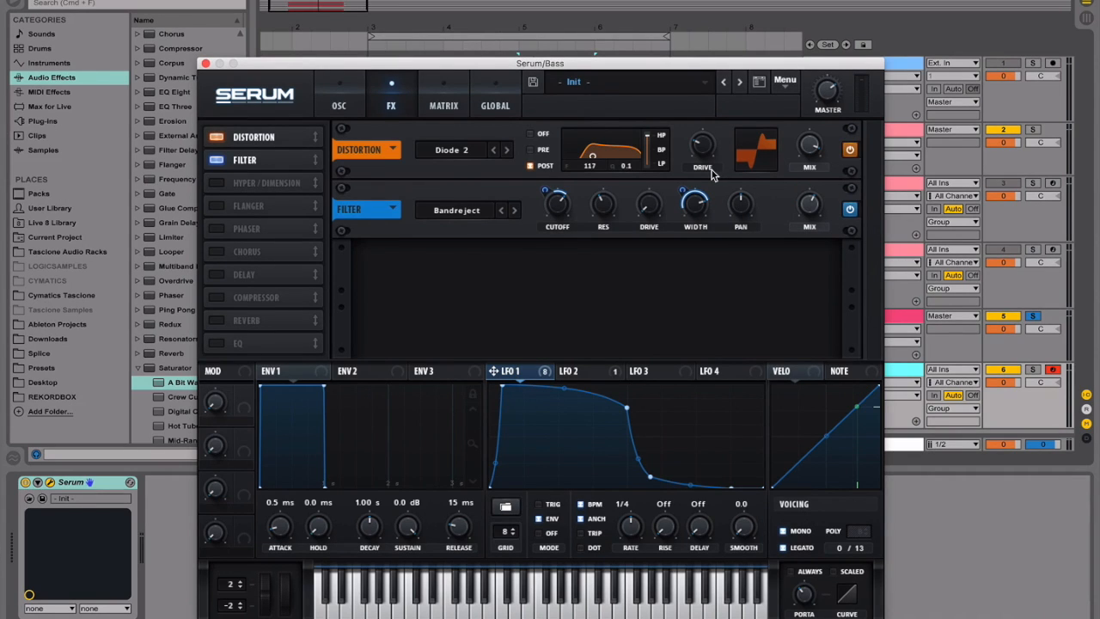
Enable the flanger directly after the filter effect, with its depth set to 20 and modulated by LFO 1.
left_click(226, 205)
left_click_drag(260, 212, 272, 187)
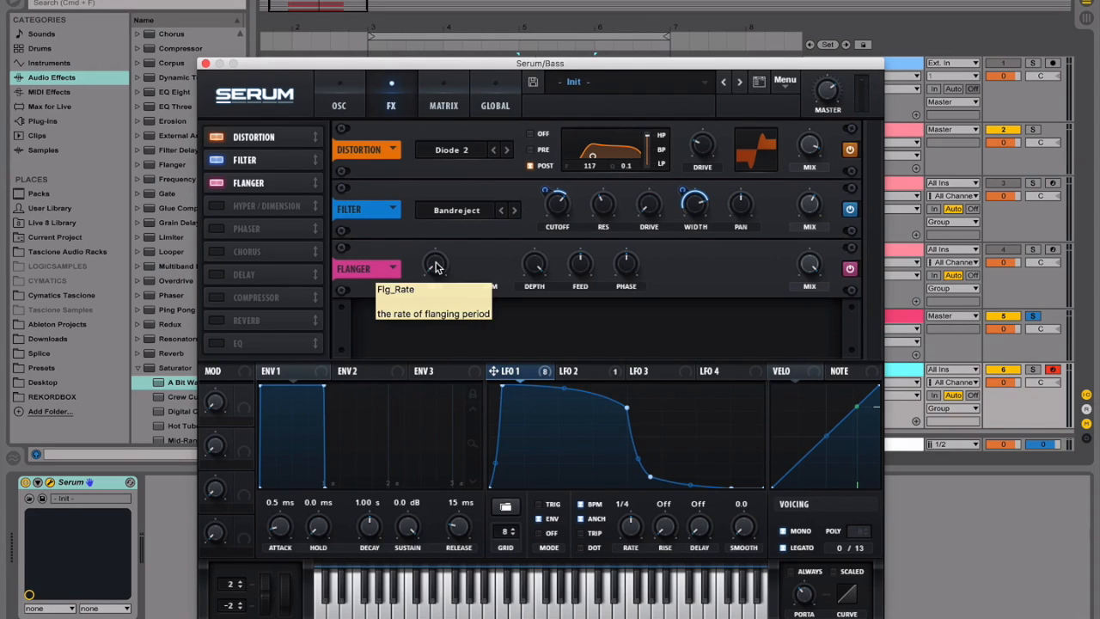
double_click(537, 269)
type("20")
key("Return")
left_click_drag(524, 370, 526, 312)
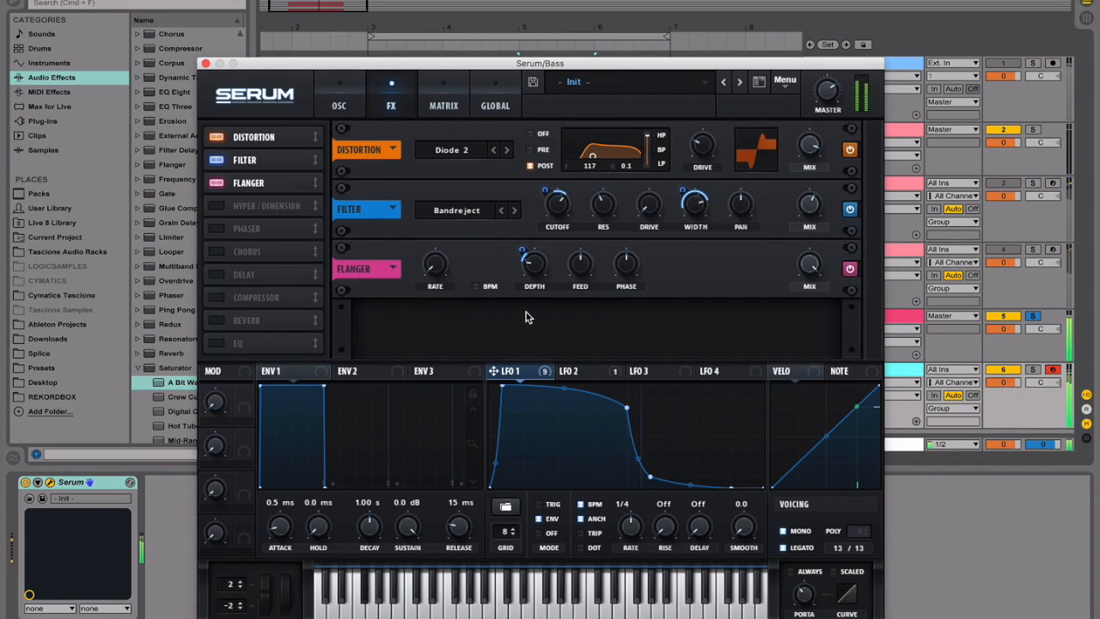
Lower the flanger's mix to a little over half.
mouse_move(540, 379)
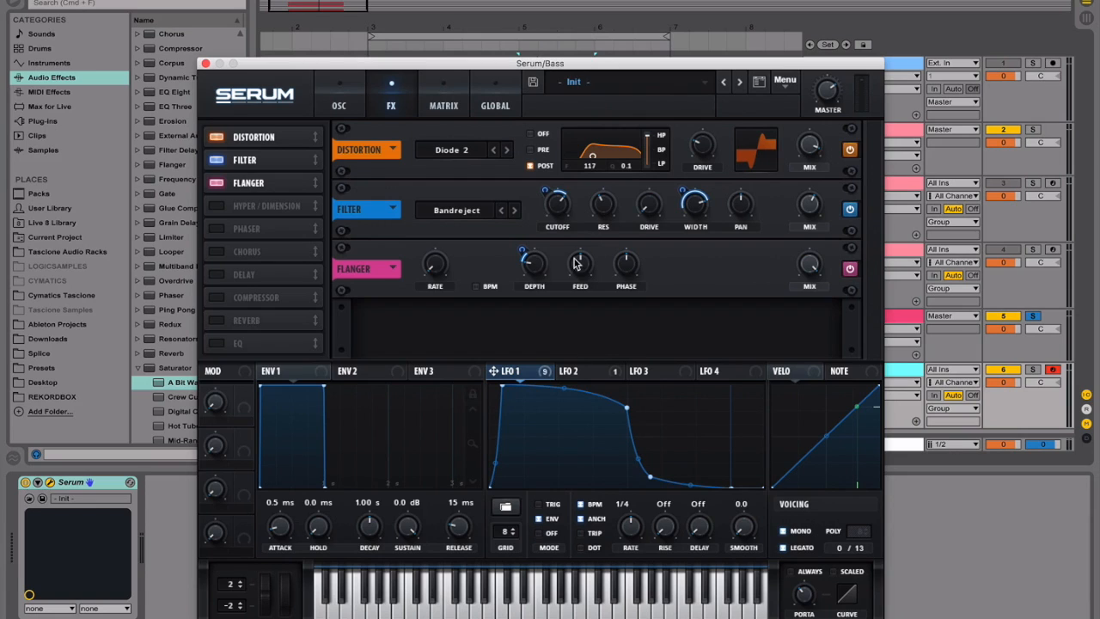
mouse_move(543, 269)
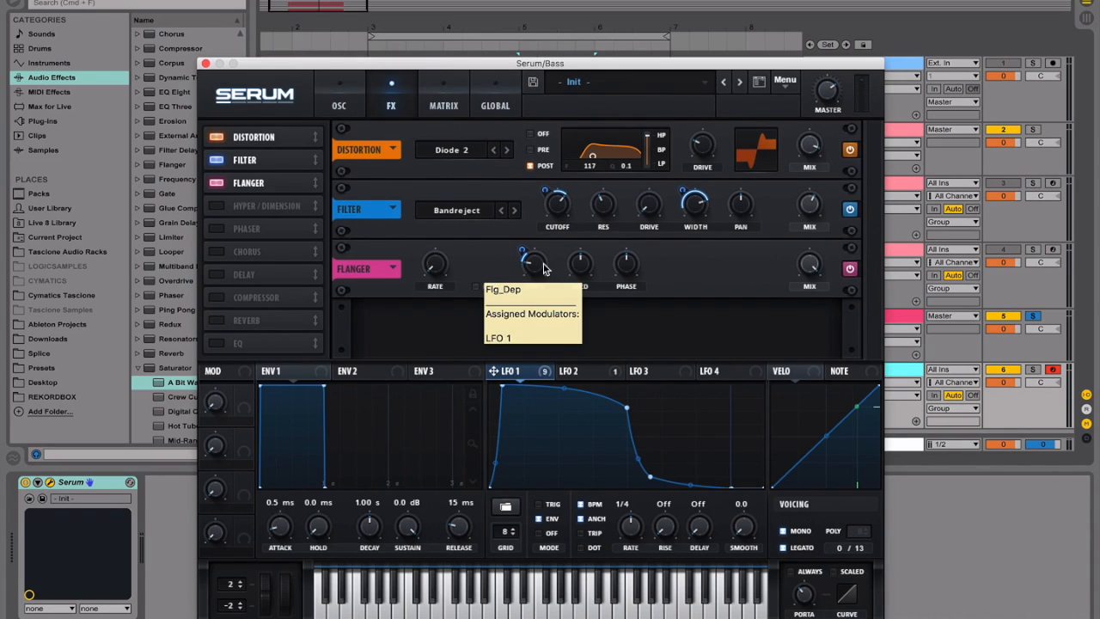
mouse_move(584, 370)
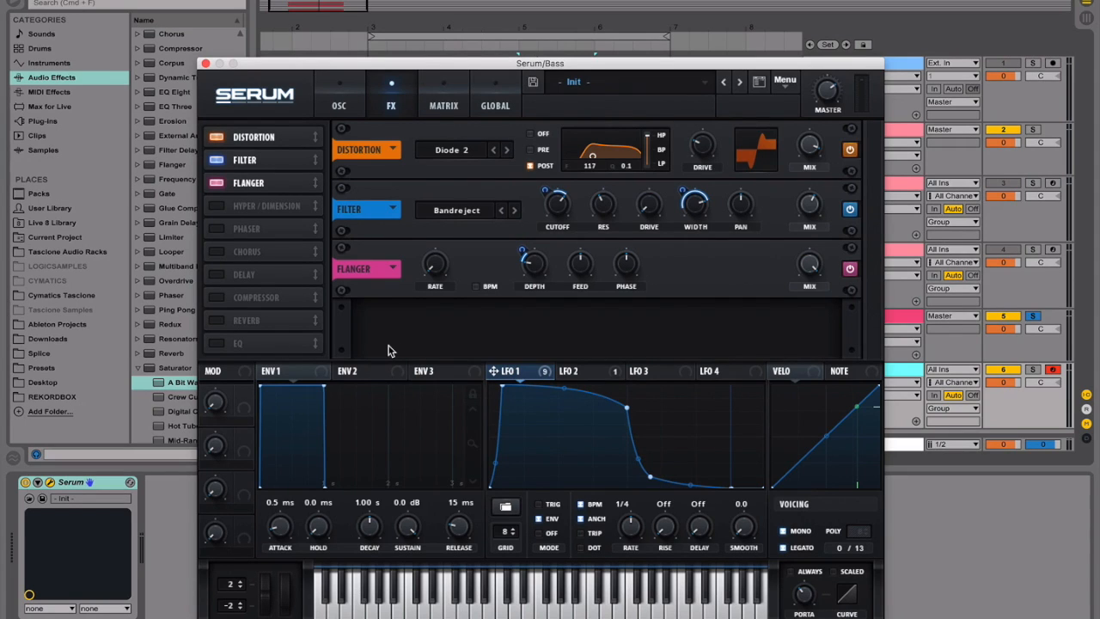
left_click_drag(810, 270, 803, 336)
Enable Hyper/Dimension with slightly more hyper detune and less hyper mix, a smaller dimension size and a raised dimension mix.
left_click(217, 210)
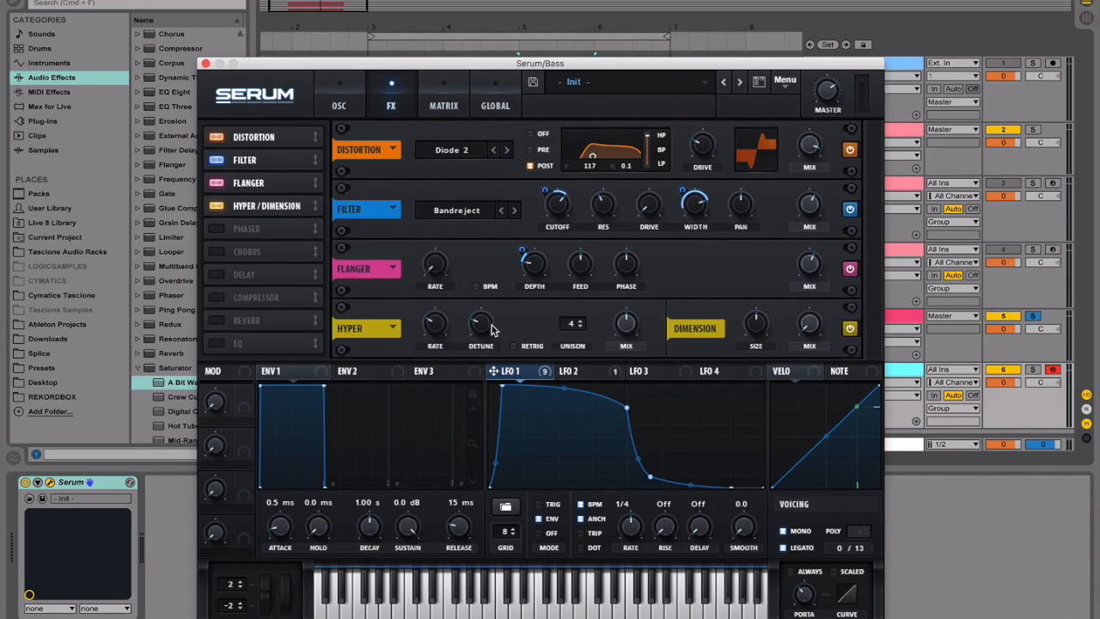
left_click_drag(494, 319, 497, 311)
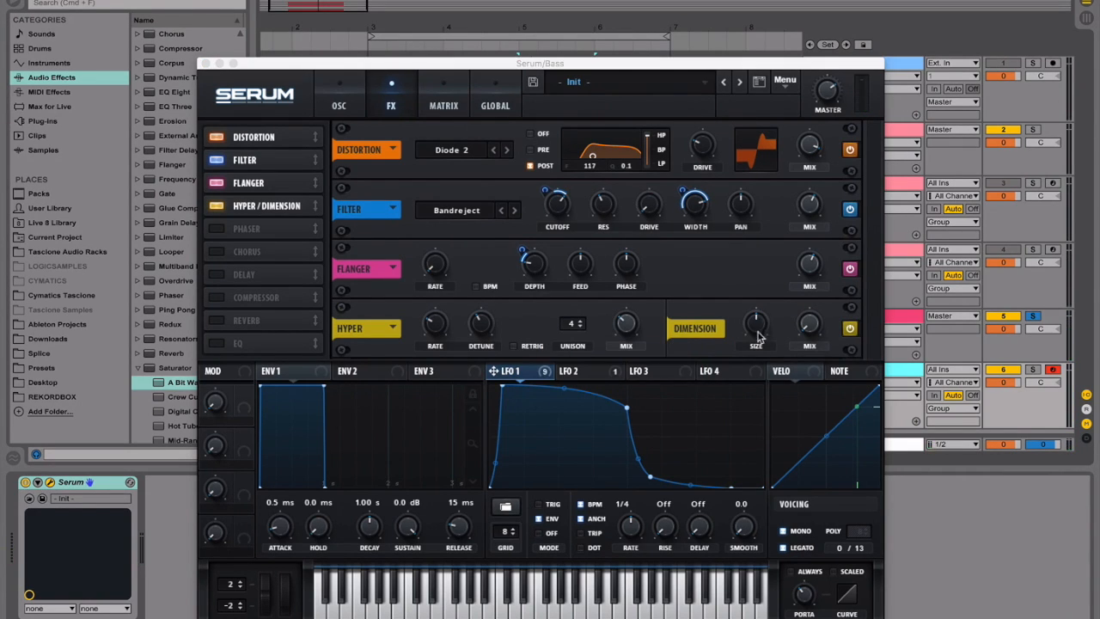
left_click_drag(757, 326, 749, 377)
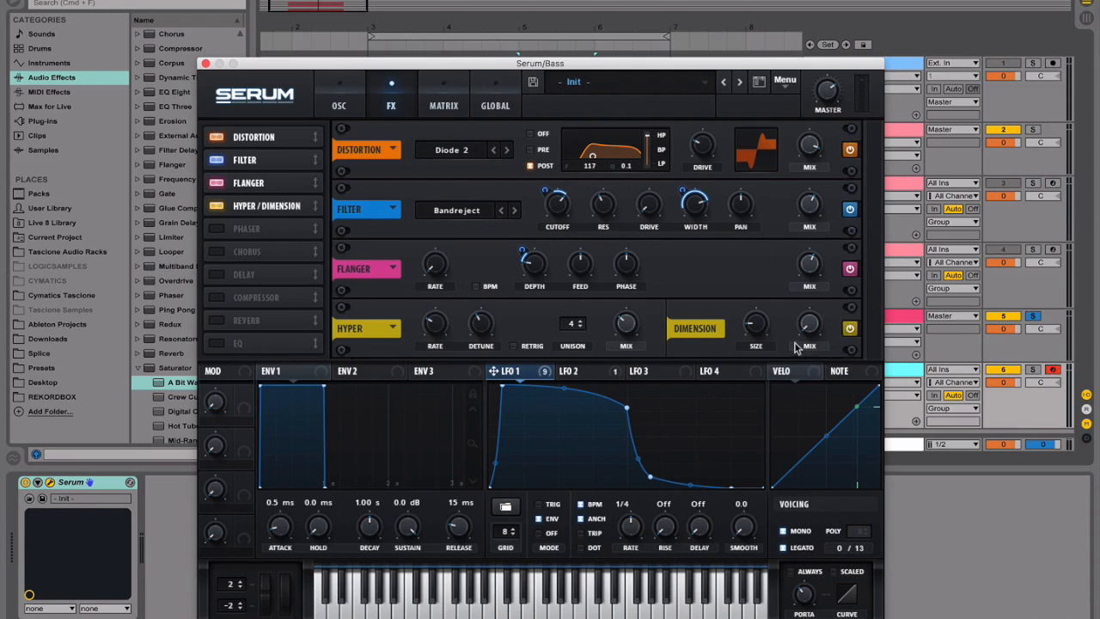
left_click_drag(816, 323, 818, 296)
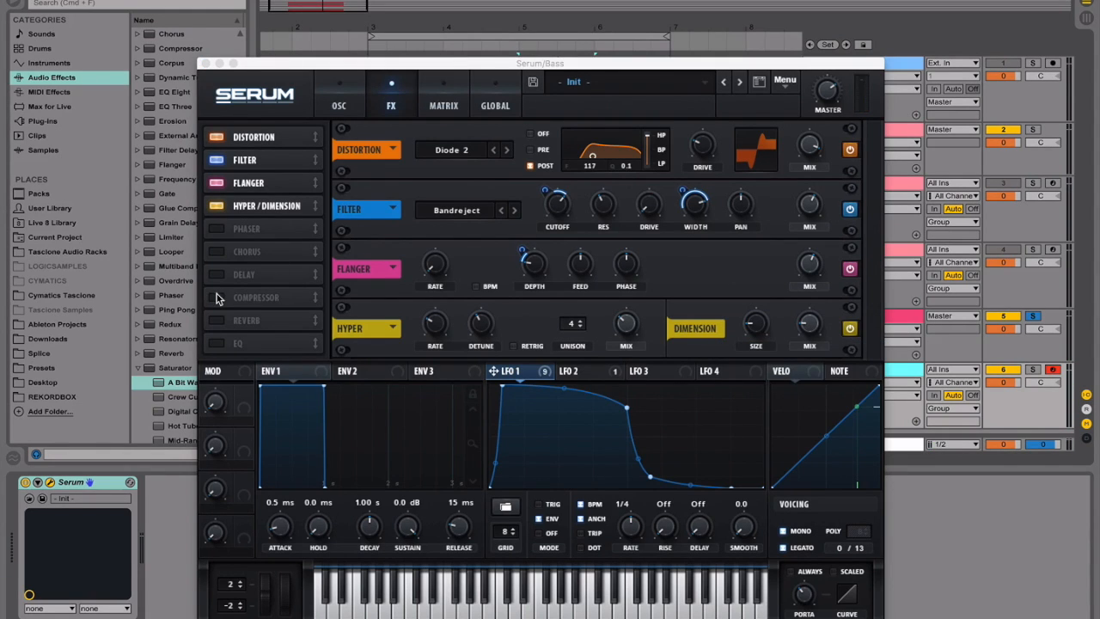
Enable the compressor, place it directly after Hyper/Dimension and turn on its multiband mode.
left_click(217, 297)
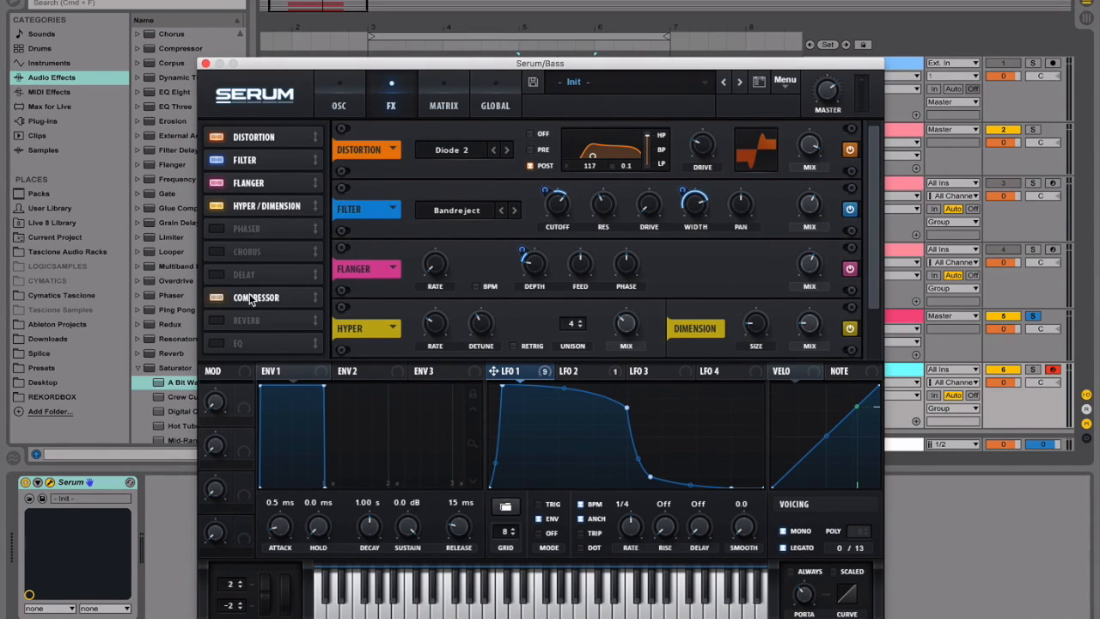
left_click_drag(254, 298, 252, 230)
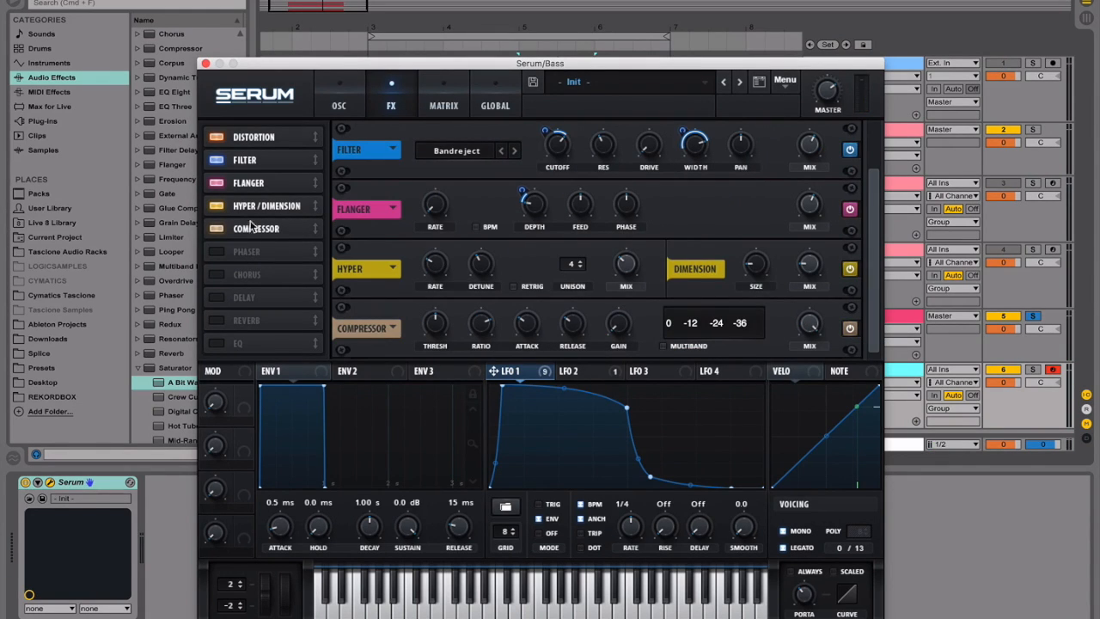
left_click(667, 345)
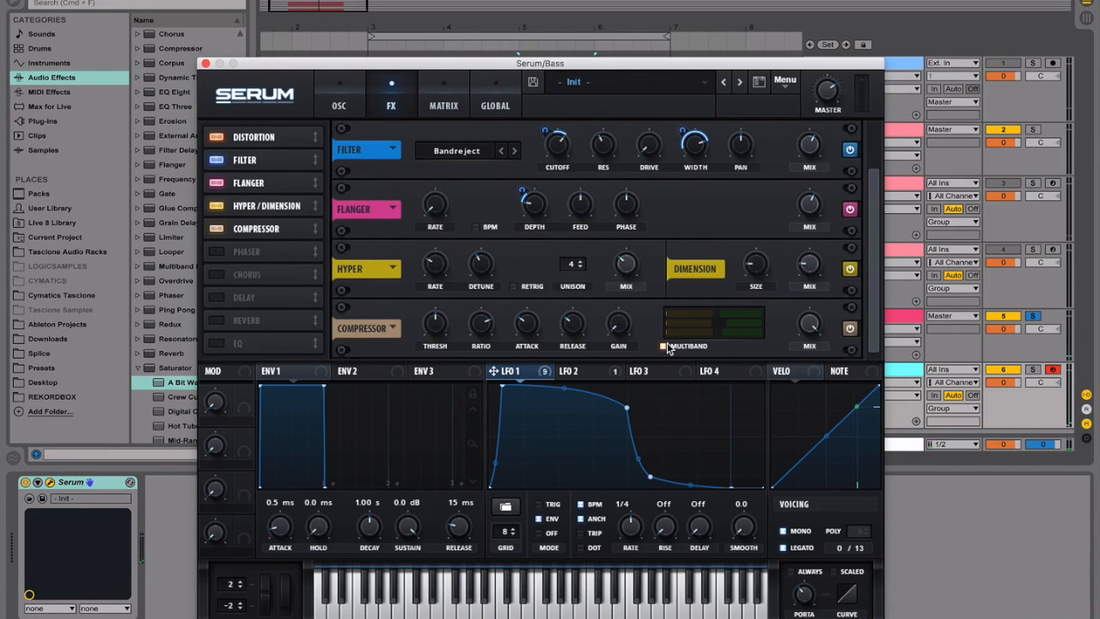
Set the compressor's threshold to -22, release to 545 and gain to 10, and bypass it to compare the sound.
double_click(436, 324)
type("-22")
key("Return")
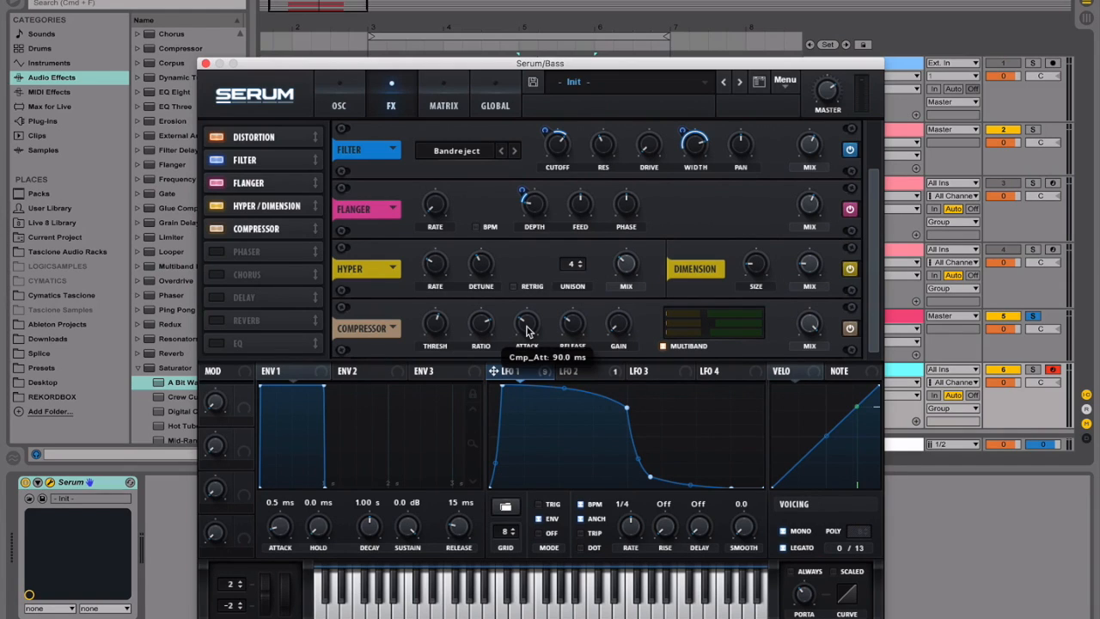
double_click(574, 324)
type("545")
key("Return")
double_click(619, 323)
type("10")
key("Return")
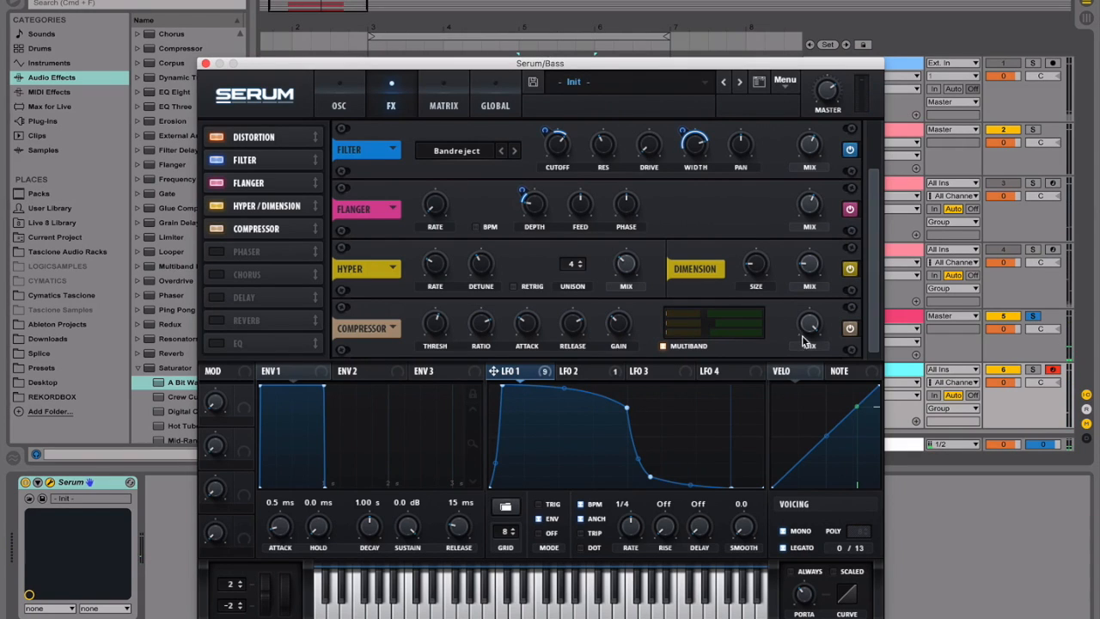
left_click(849, 330)
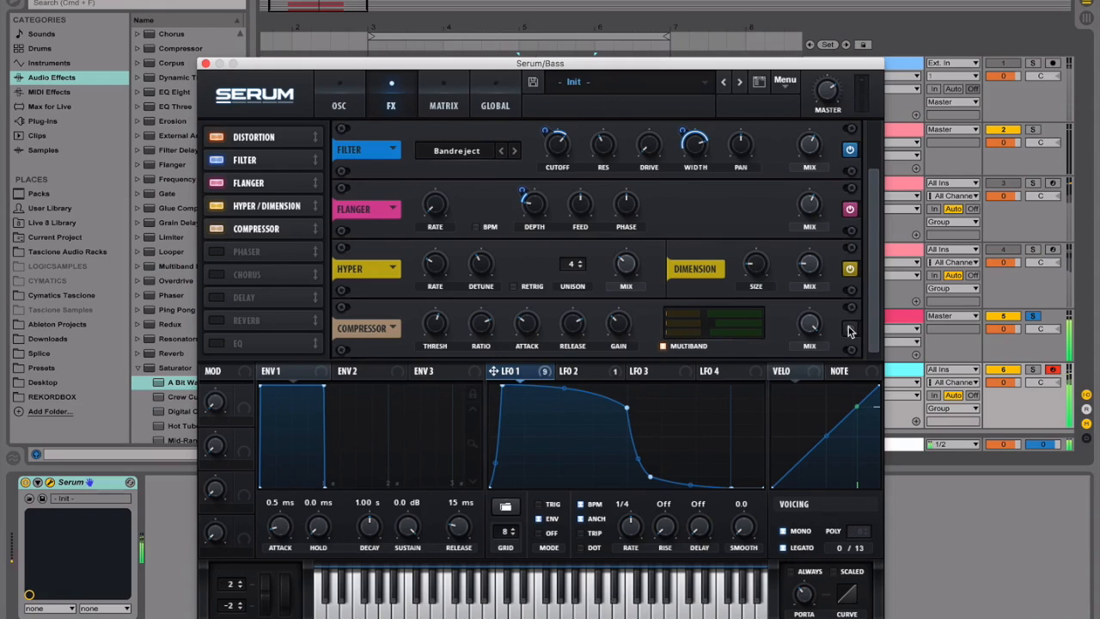
Turn the compressor back on and raise its multiband high band to about 129%, fine-tuning the band levels.
left_click(849, 330)
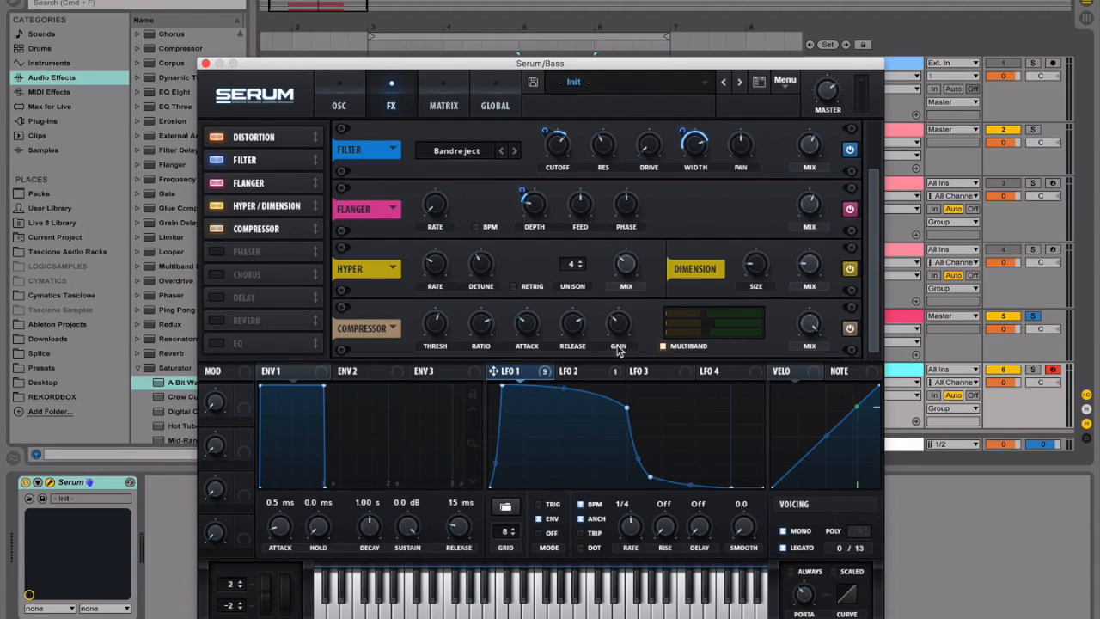
left_click(918, 371)
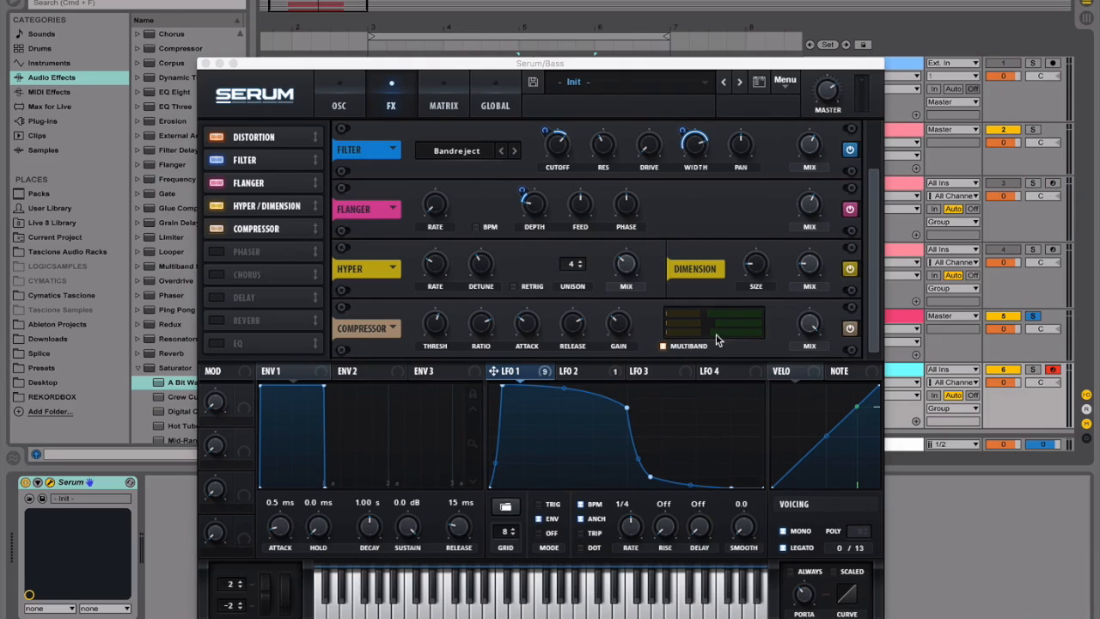
left_click_drag(720, 316, 733, 324)
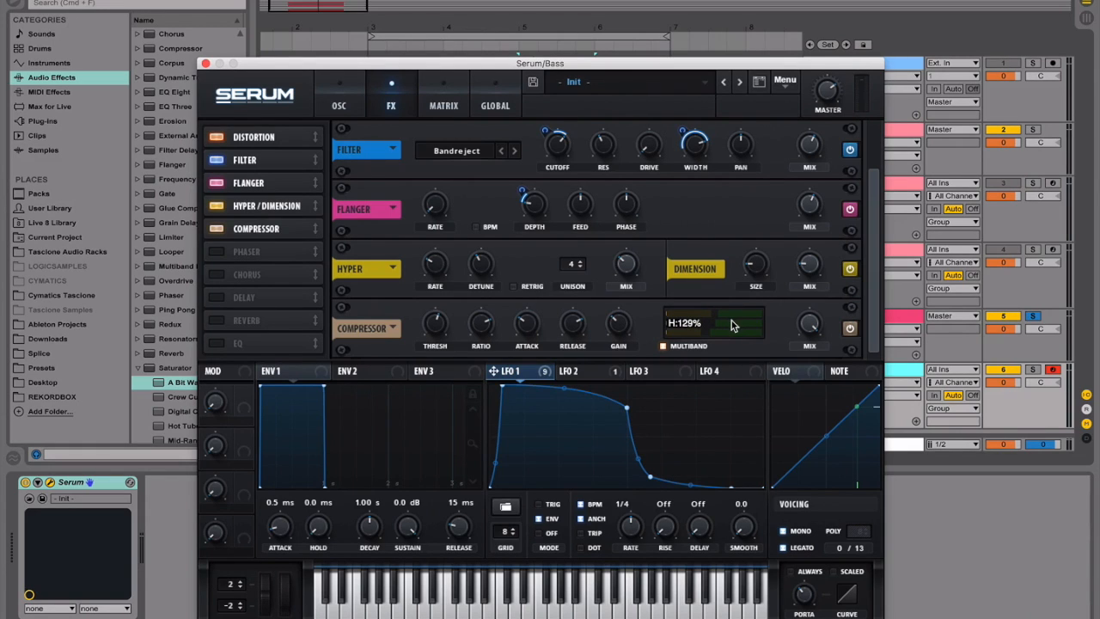
left_click_drag(728, 331, 730, 331)
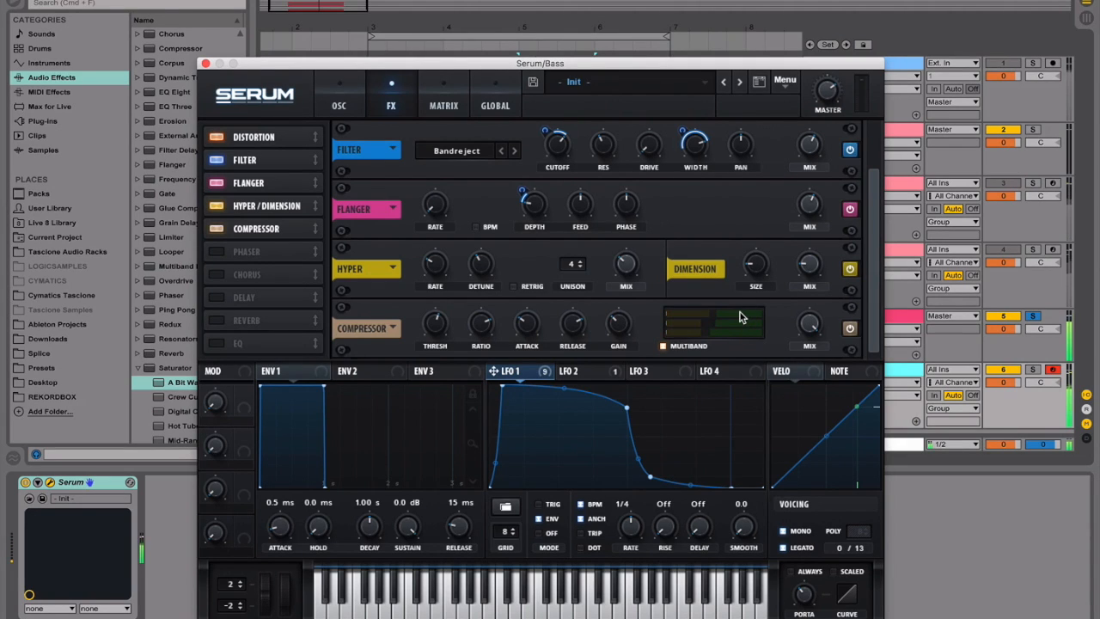
mouse_move(739, 316)
left_mouse_down()
mouse_move(710, 320)
mouse_move(740, 324)
left_mouse_up()
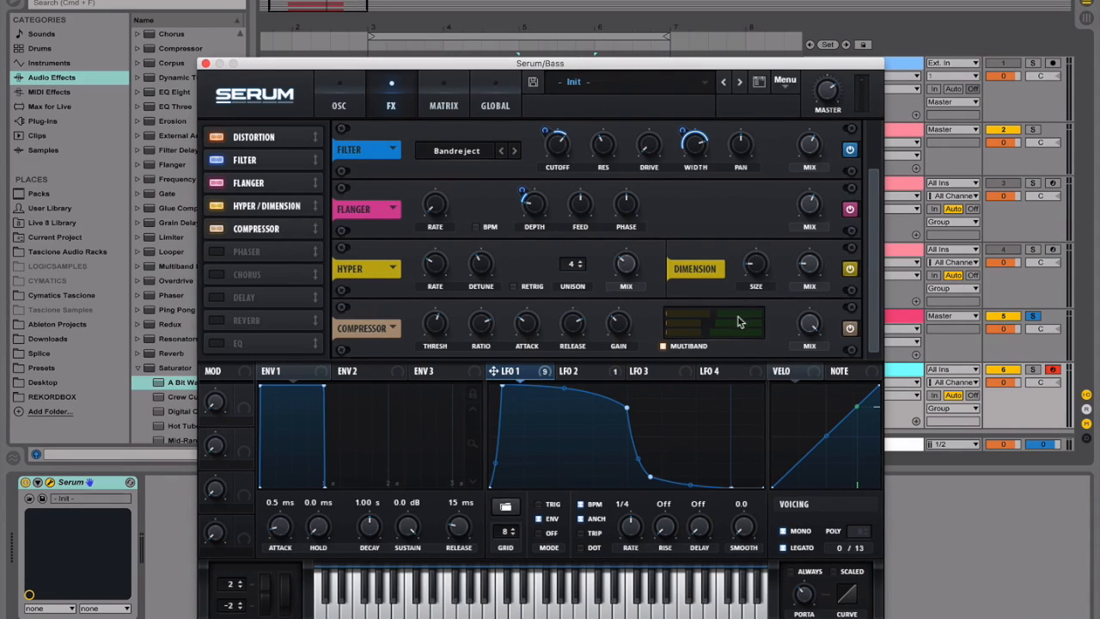
left_click(915, 323)
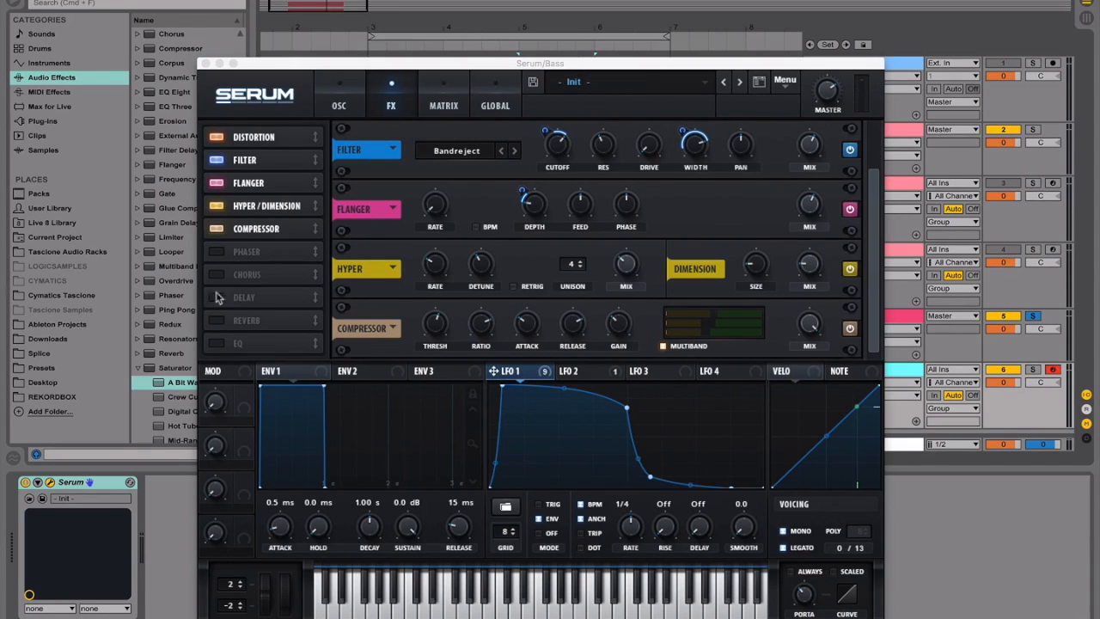
Enable the reverb directly after the compressor, choose its Plate mode and set the size to 10.
left_click(213, 323)
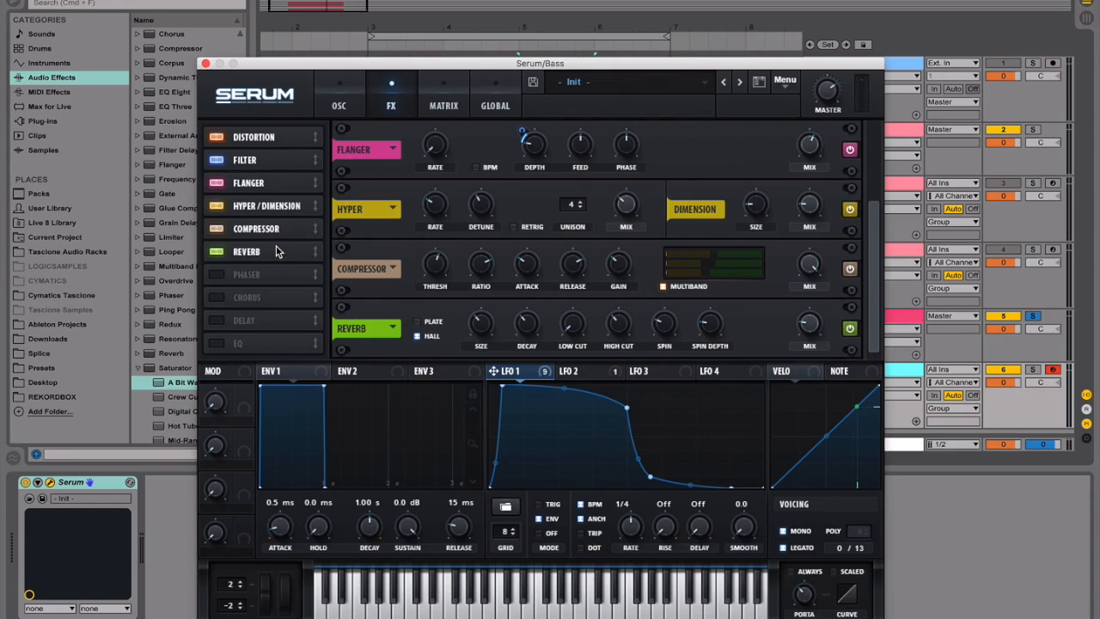
left_click(418, 322)
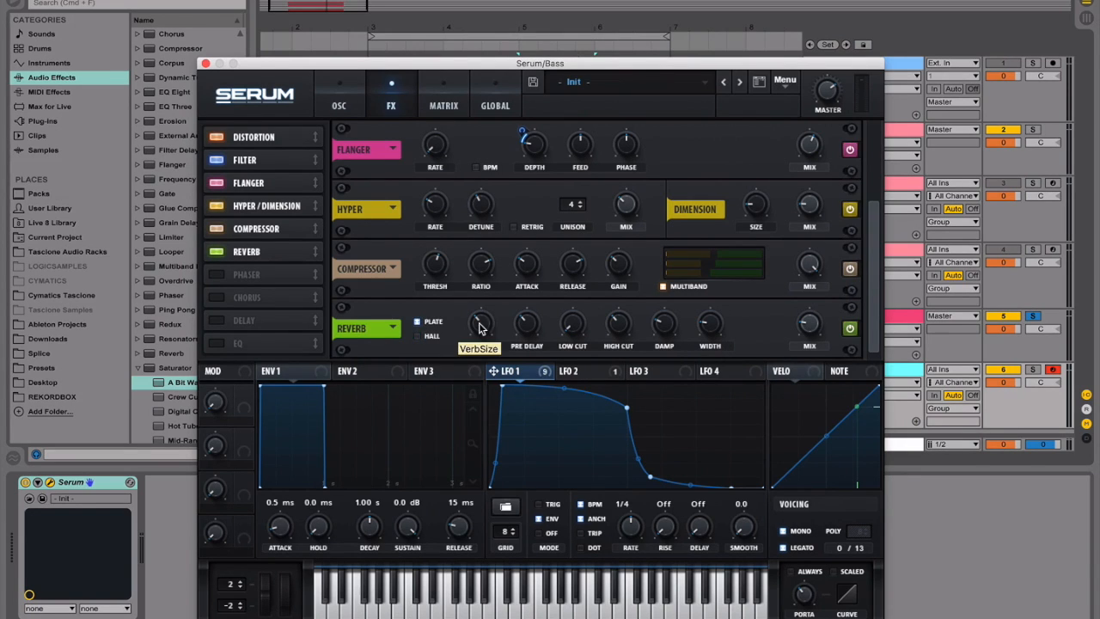
left_click(427, 336)
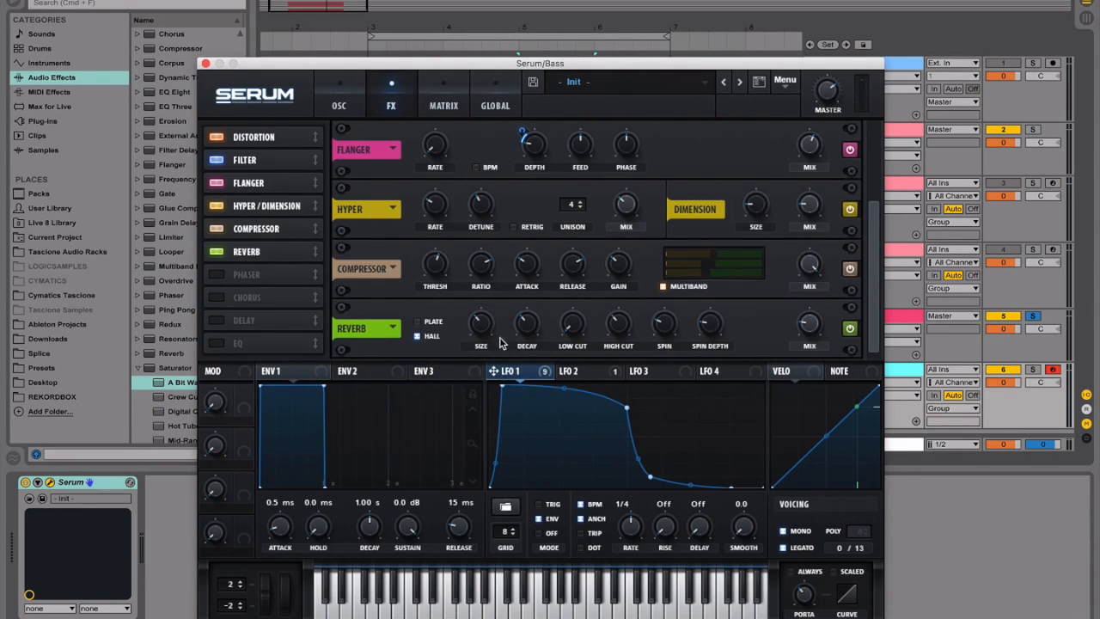
left_click(426, 322)
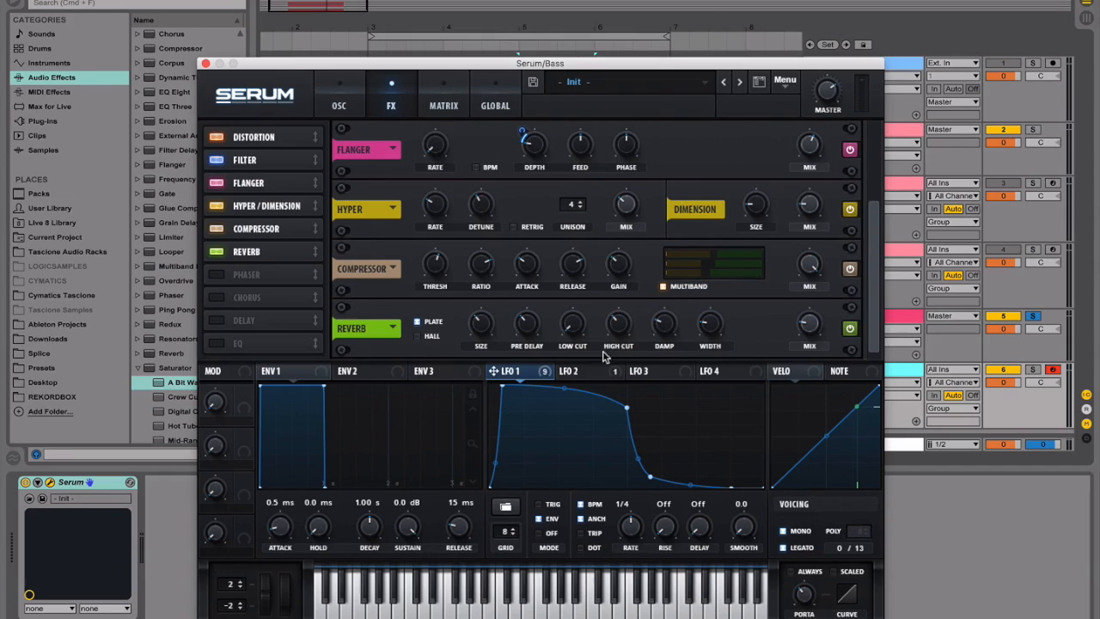
mouse_move(488, 333)
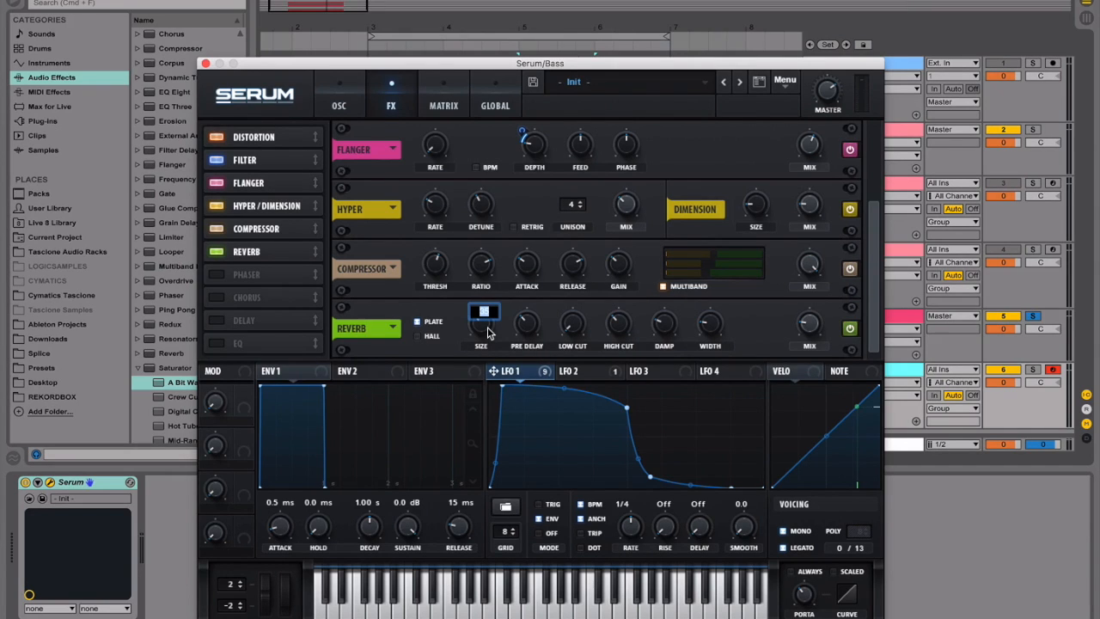
type("10")
key("Return")
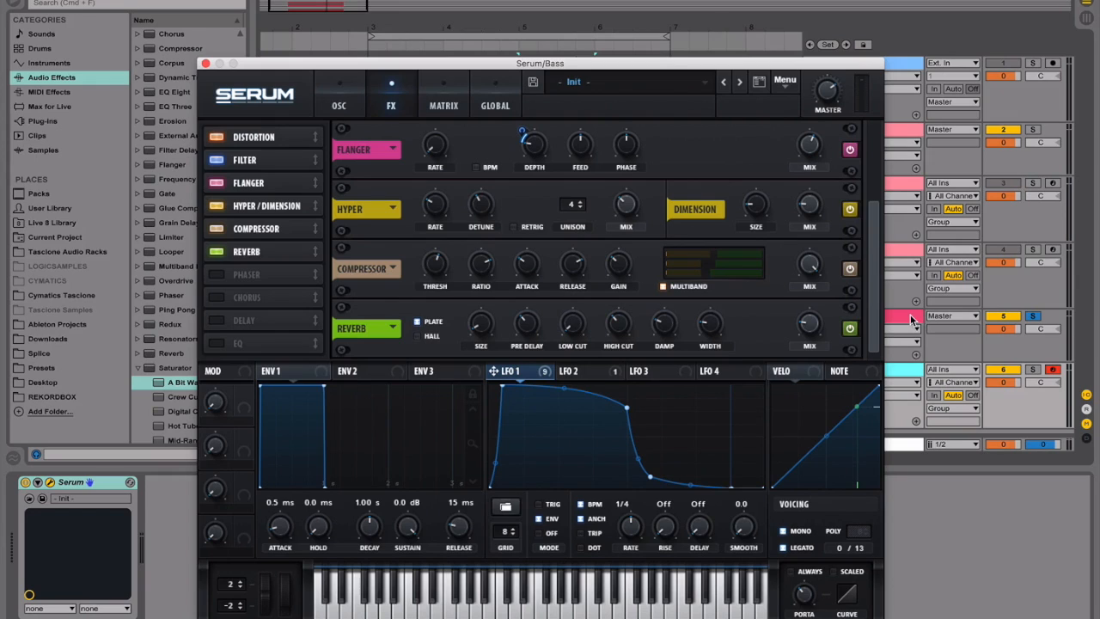
Set the reverb's pre-delay to 4 and its low cut to 35.
double_click(527, 324)
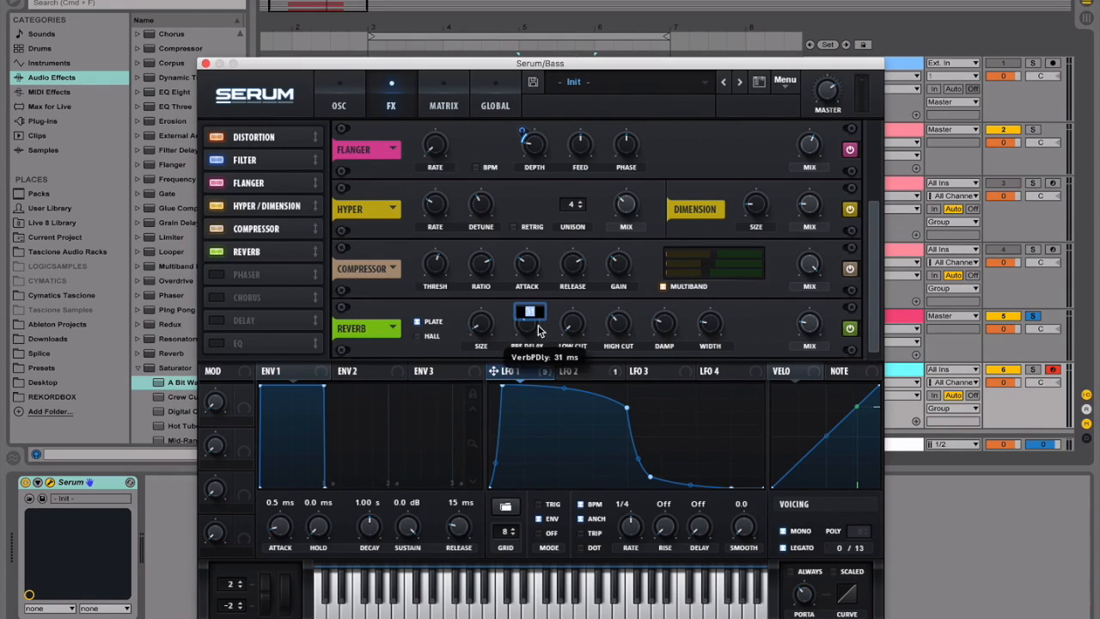
type("4")
key("Return")
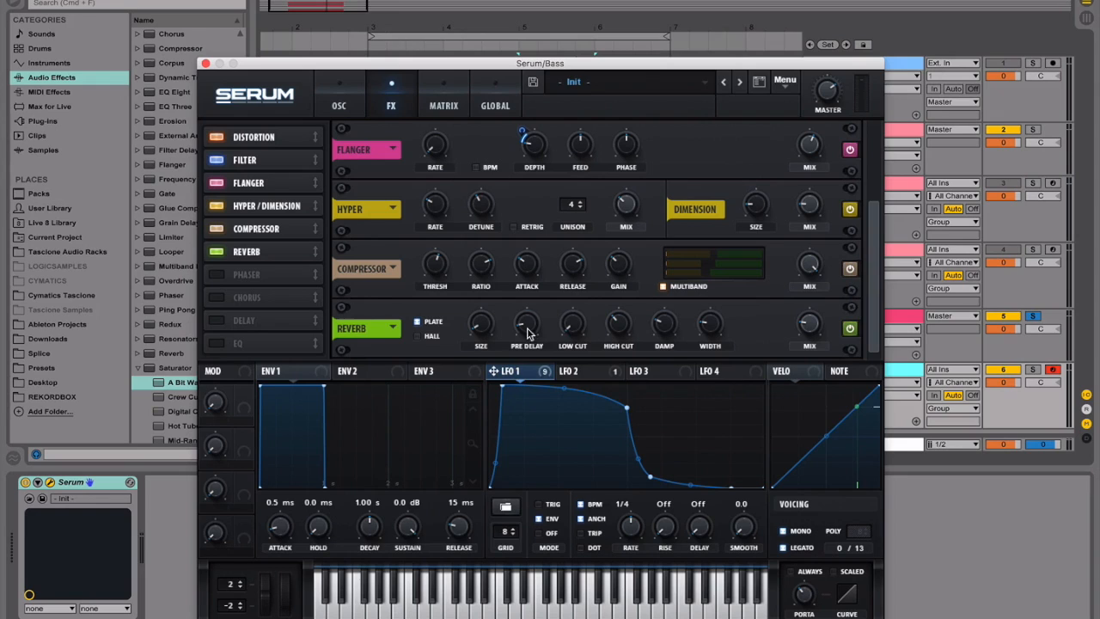
double_click(577, 332)
type("35")
key("Return")
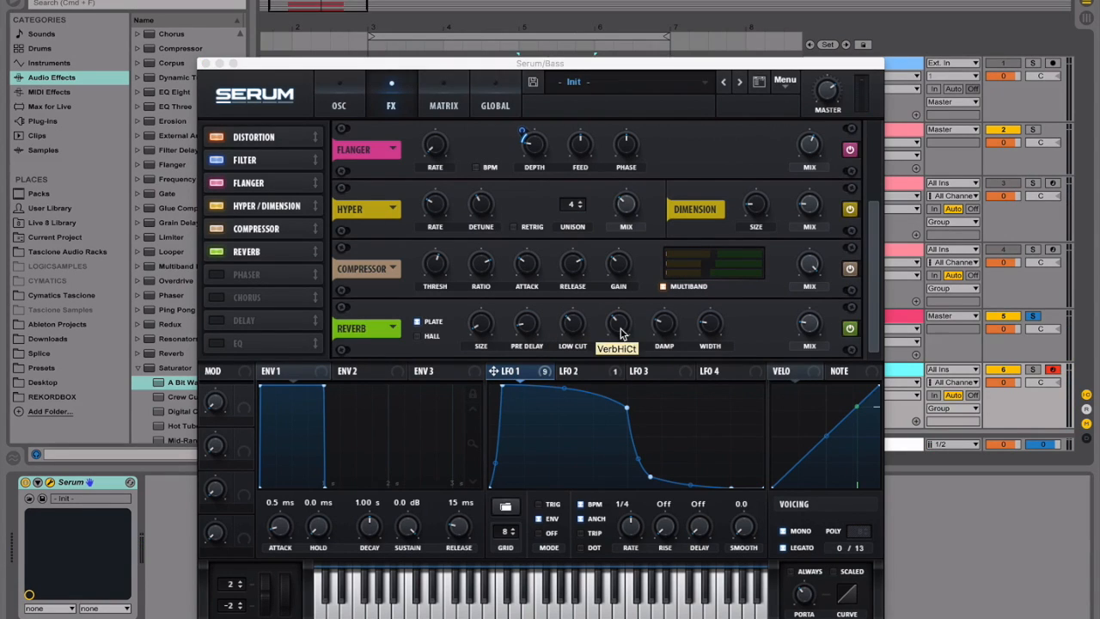
Sweep the reverb's high cut while listening and leave it at a high setting.
left_click_drag(621, 334, 620, 311)
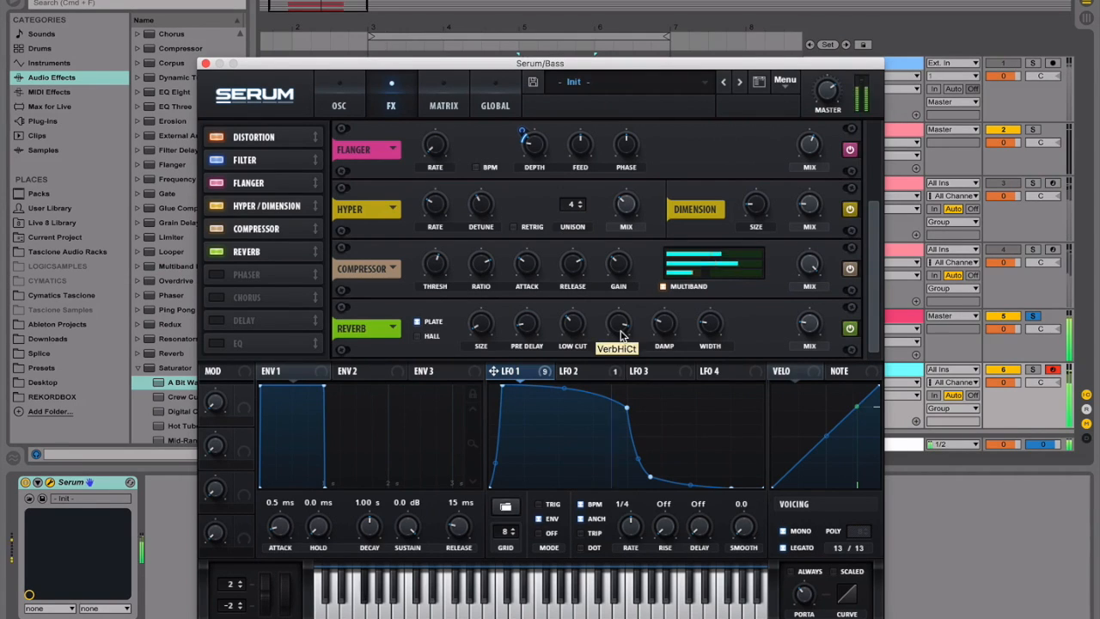
left_click_drag(624, 328, 608, 478)
left_click_drag(617, 325, 640, 208)
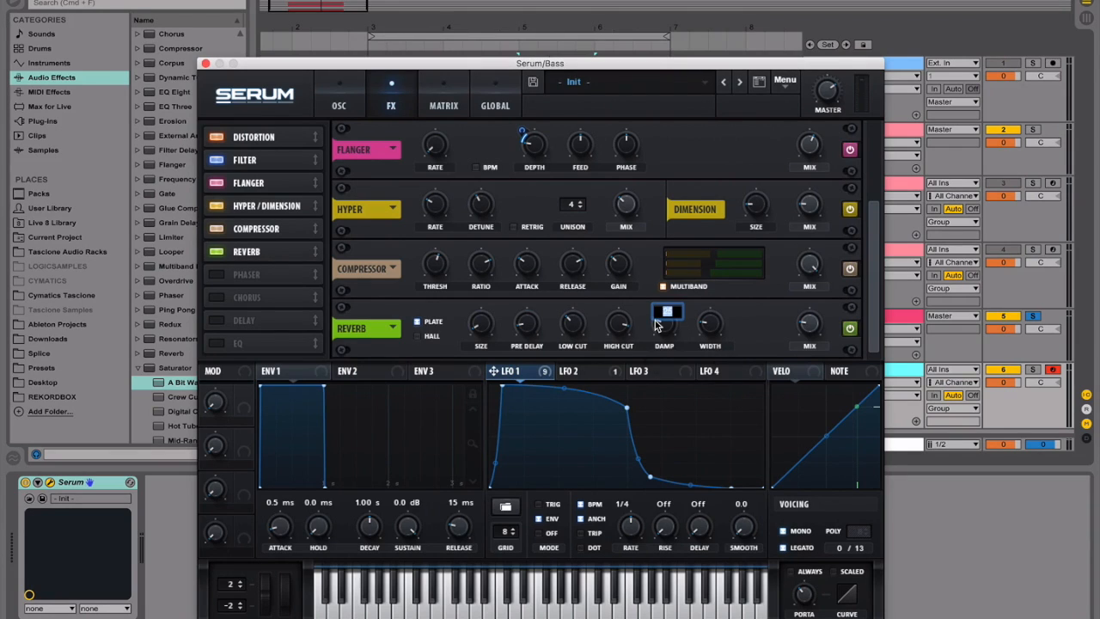
Set the reverb's damping to 90, raise its width and increase its mix slightly.
type("90")
key("Return")
double_click(714, 331)
type("100")
key("Return")
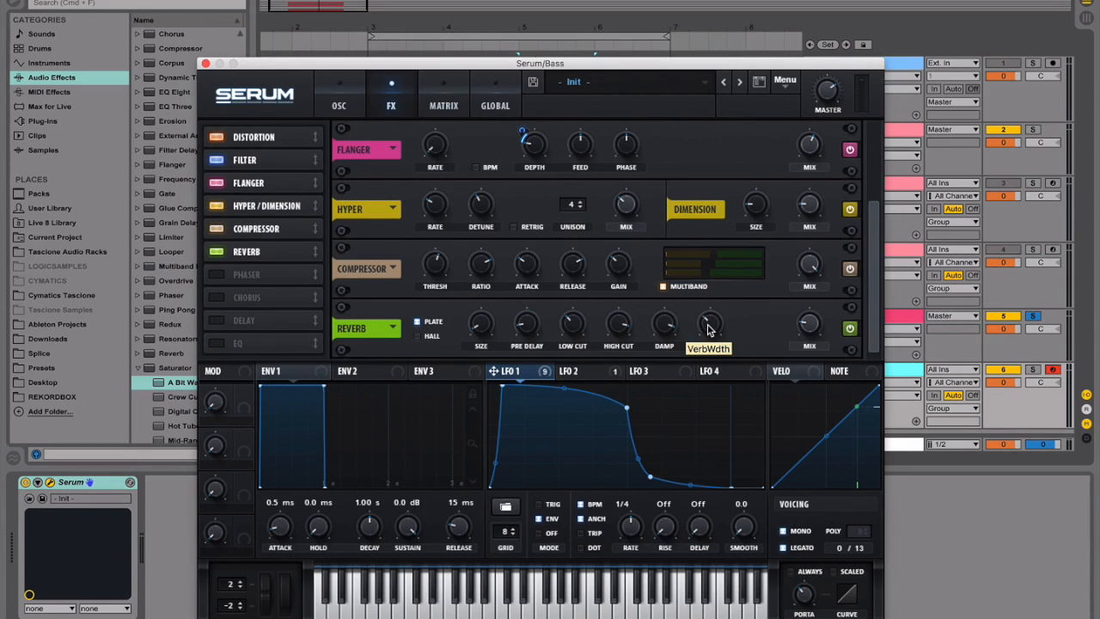
left_click(902, 323)
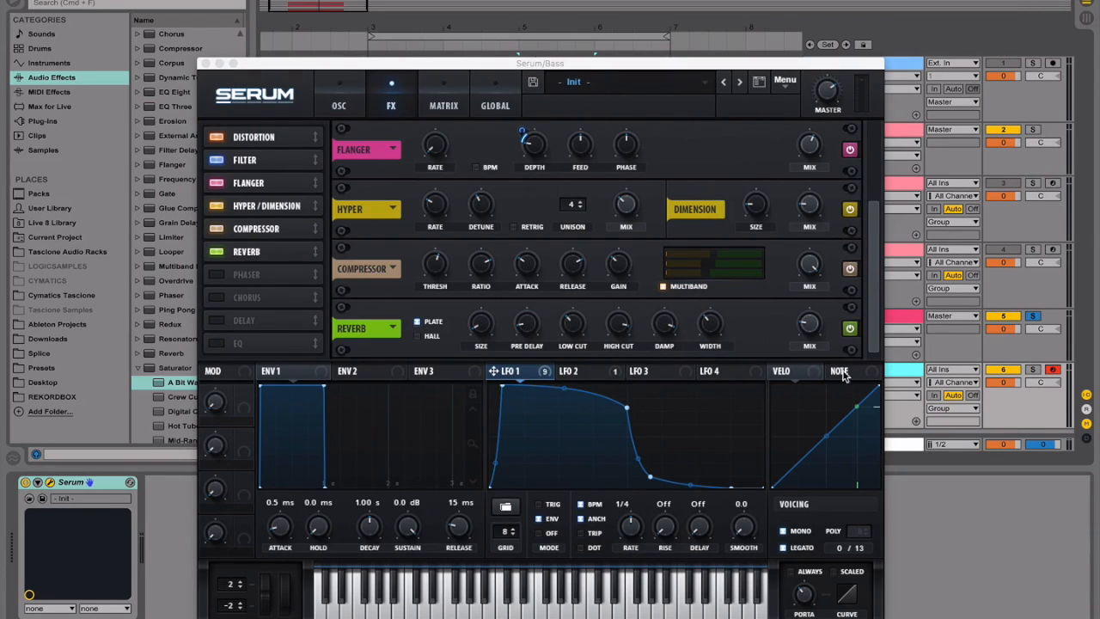
left_click(808, 331)
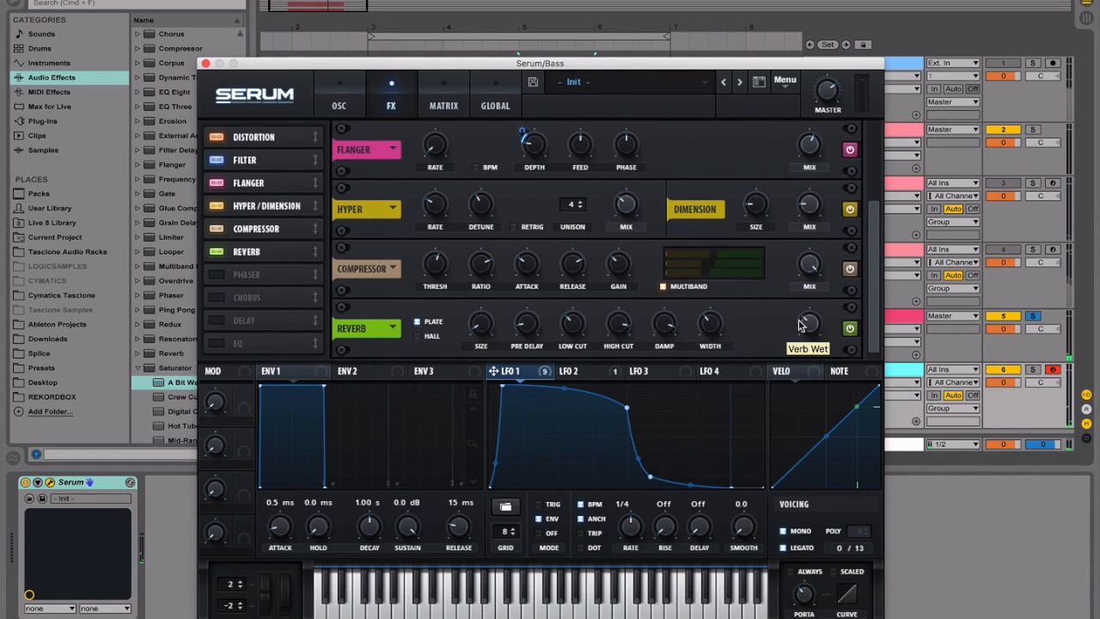
Return to the oscillator page, compare the finished bass with the reference Bass track and close the synth window.
left_click(338, 105)
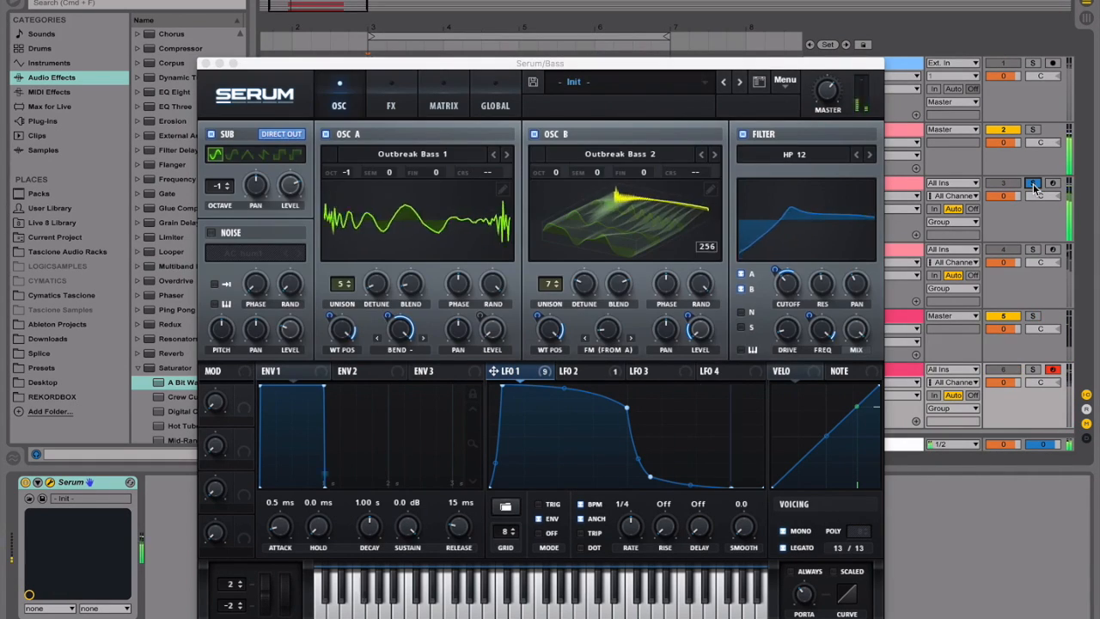
left_click(204, 63)
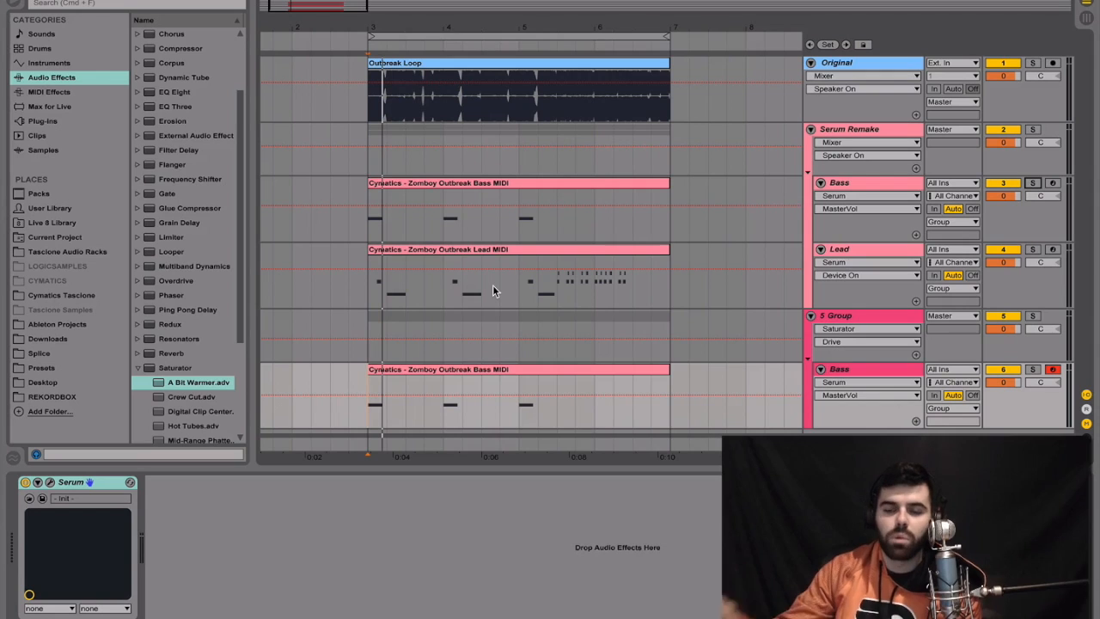
scroll(492, 287, "left", 2)
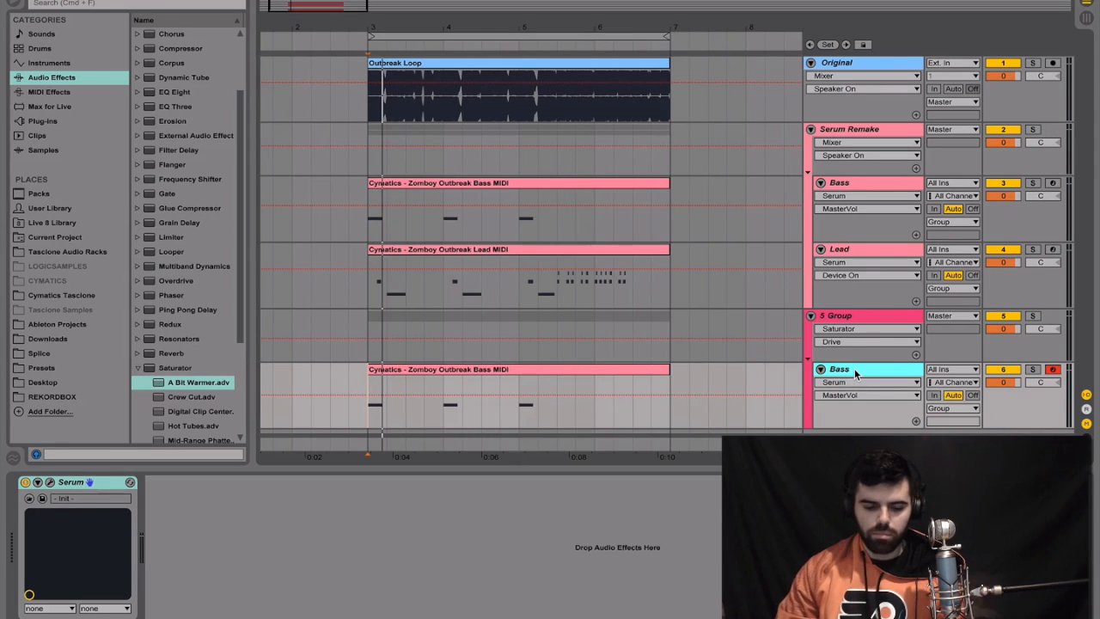
Add a MIDI track below the new Bass track and load the Serum plug-in on it.
key("super+shift+t")
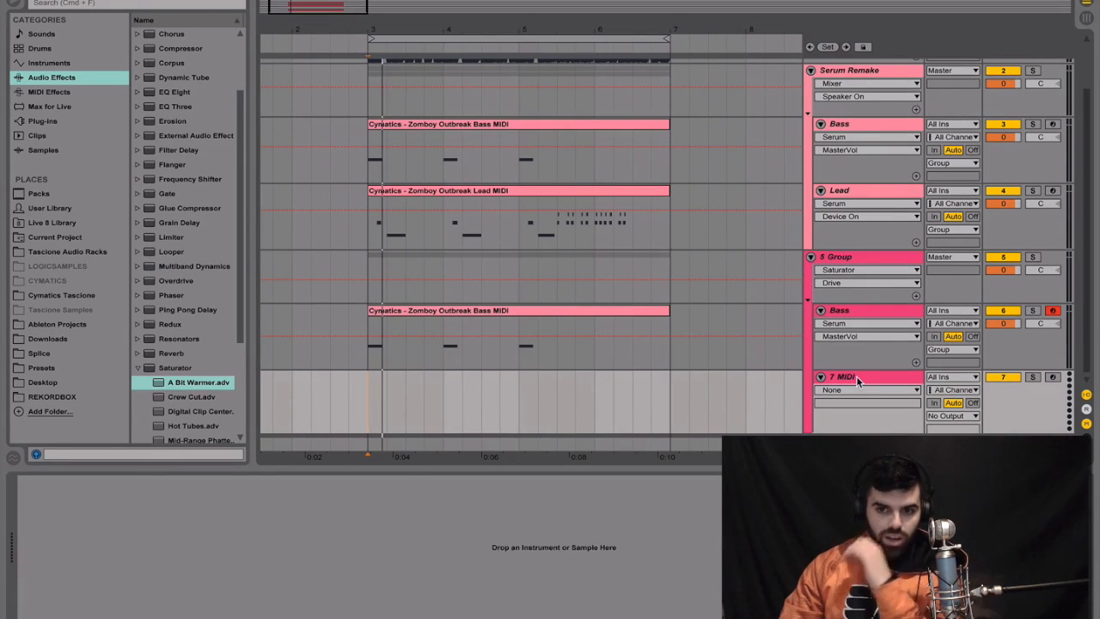
left_click(41, 120)
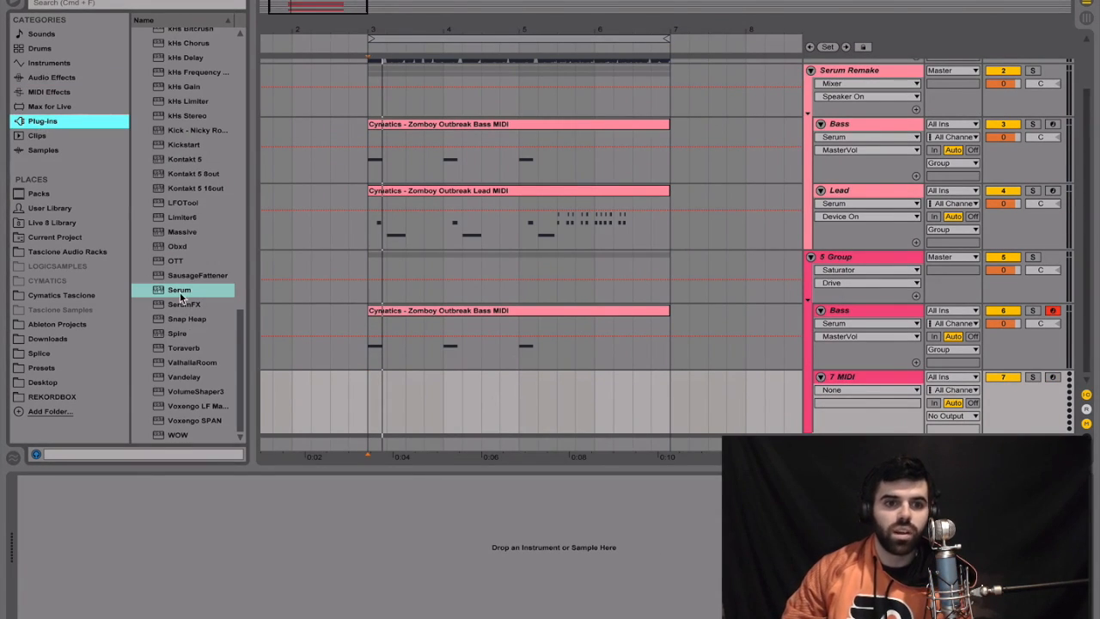
double_click(180, 292)
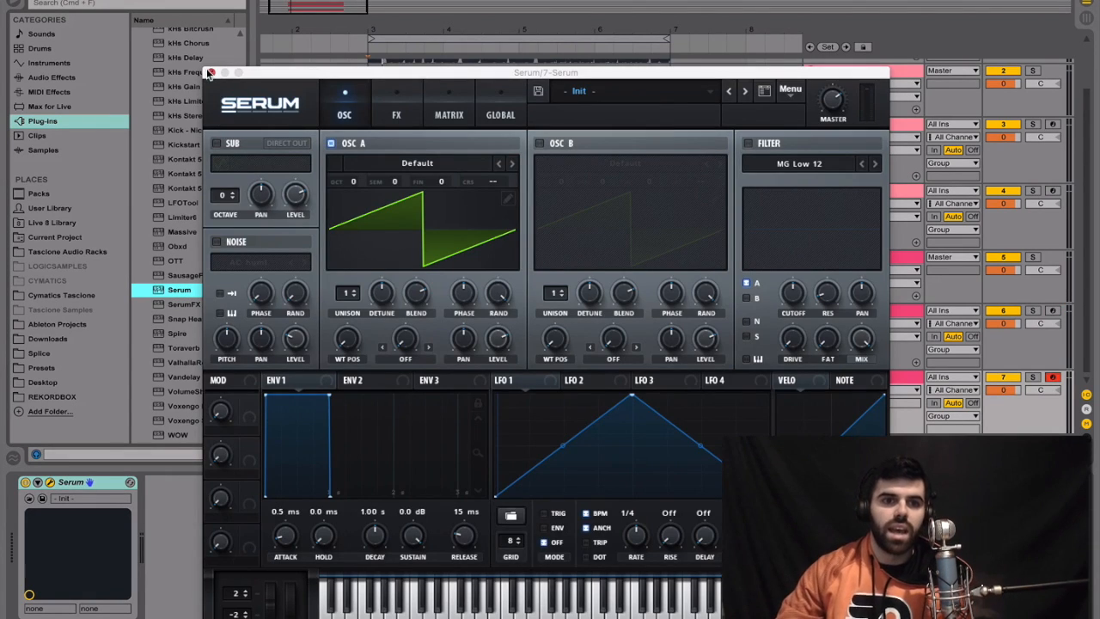
left_click(209, 73)
Copy the Cymatics - Zomboy Outbreak Lead MIDI clip onto the new Serum track and rename that track Lead.
left_click(456, 194)
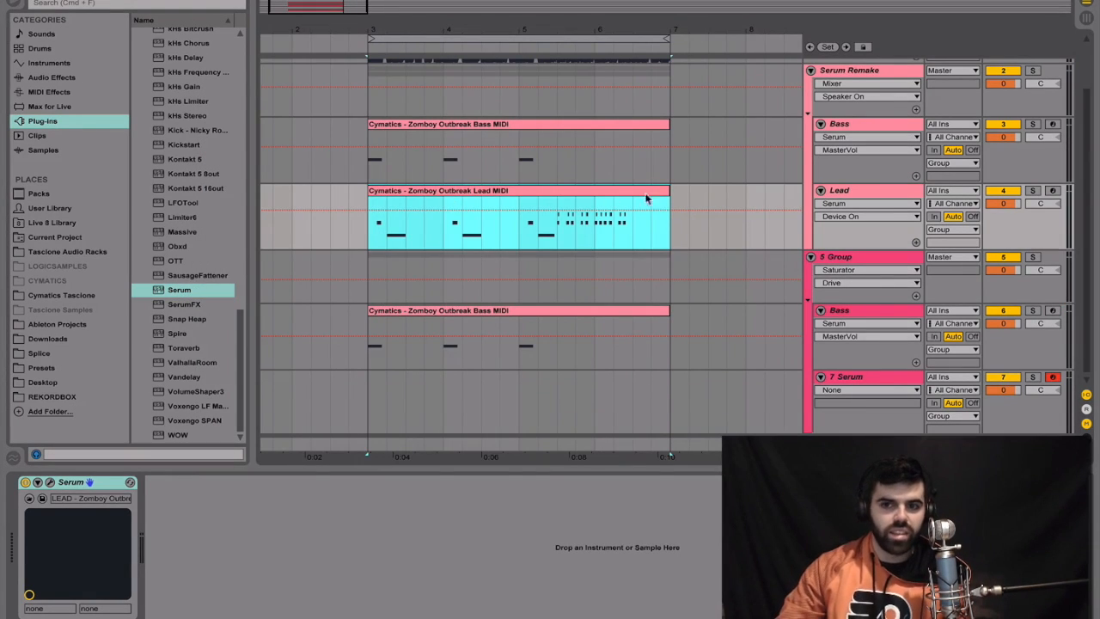
left_click_drag(545, 193, 547, 378)
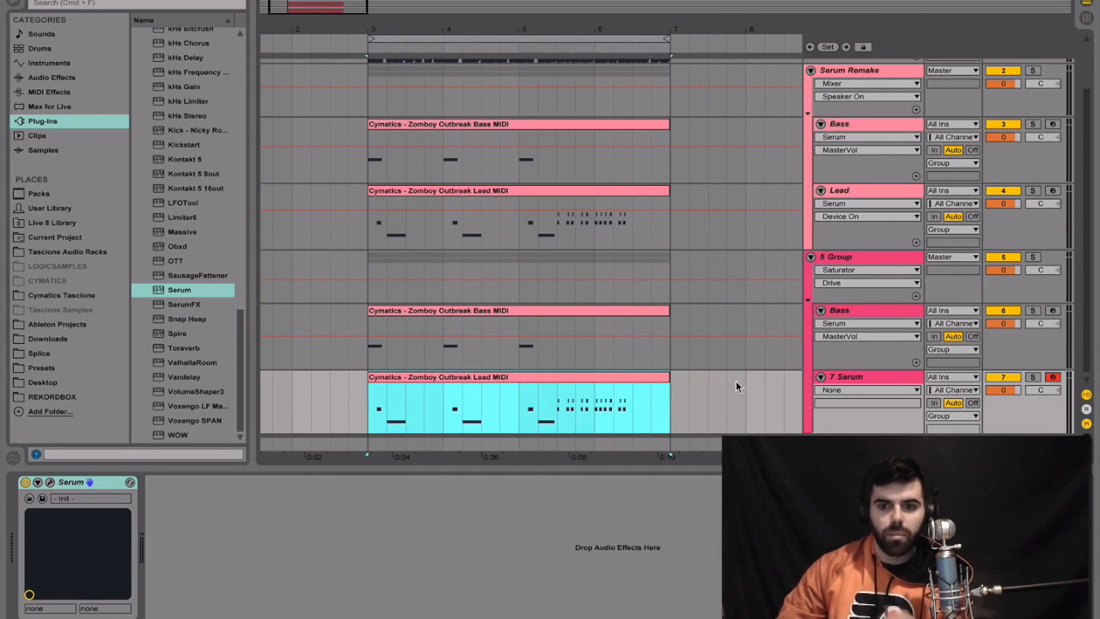
left_click(876, 378)
key("ctrl+r")
type("L")
Solo the new Lead track, audition its clip and open its Serum instance.
left_click(1033, 377)
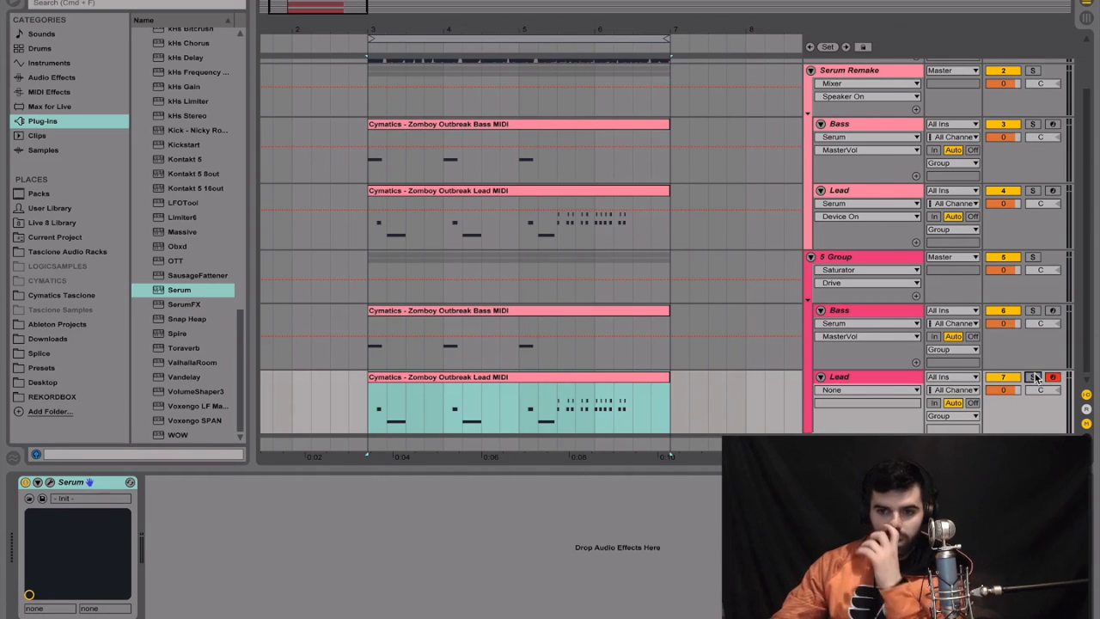
key("space")
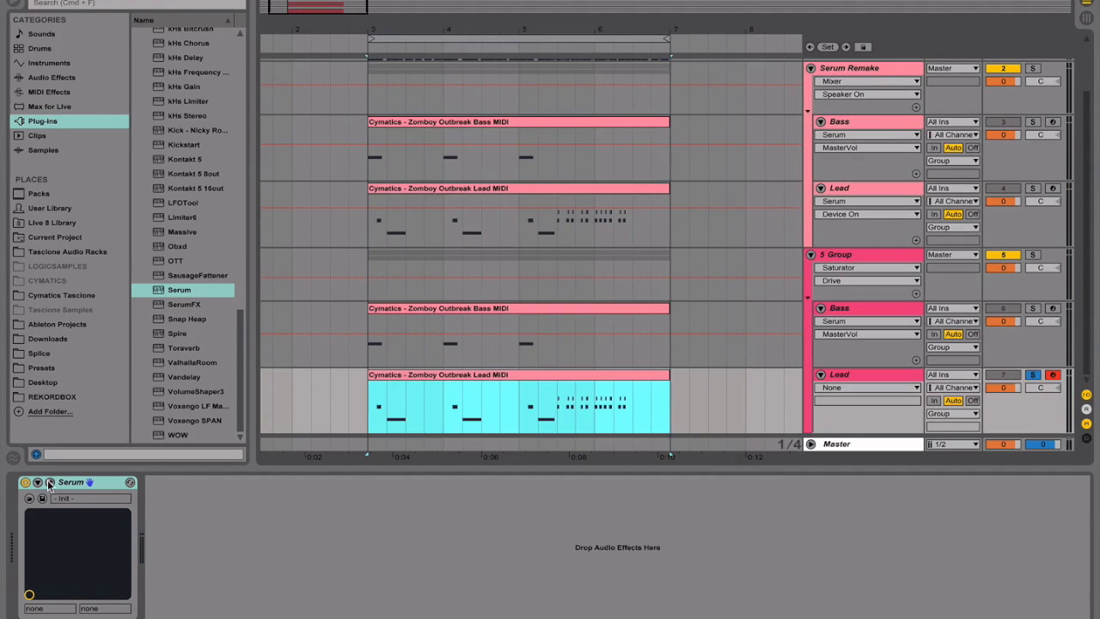
left_click(50, 483)
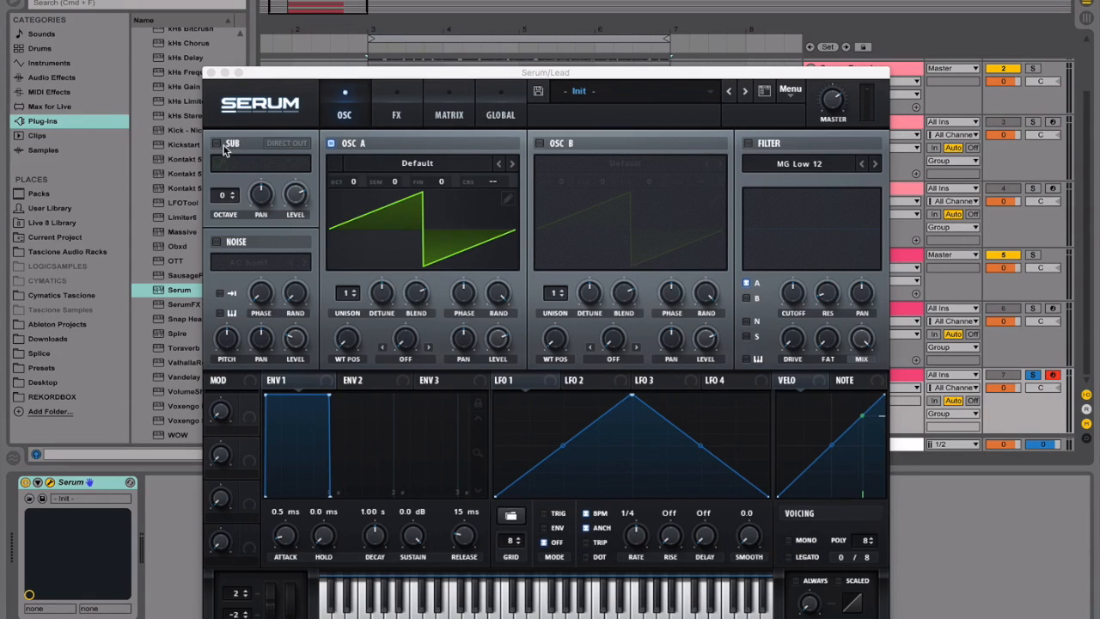
Enable the sub oscillator with a saw waveform, octave 2 and a level of about 43%.
left_click(219, 145)
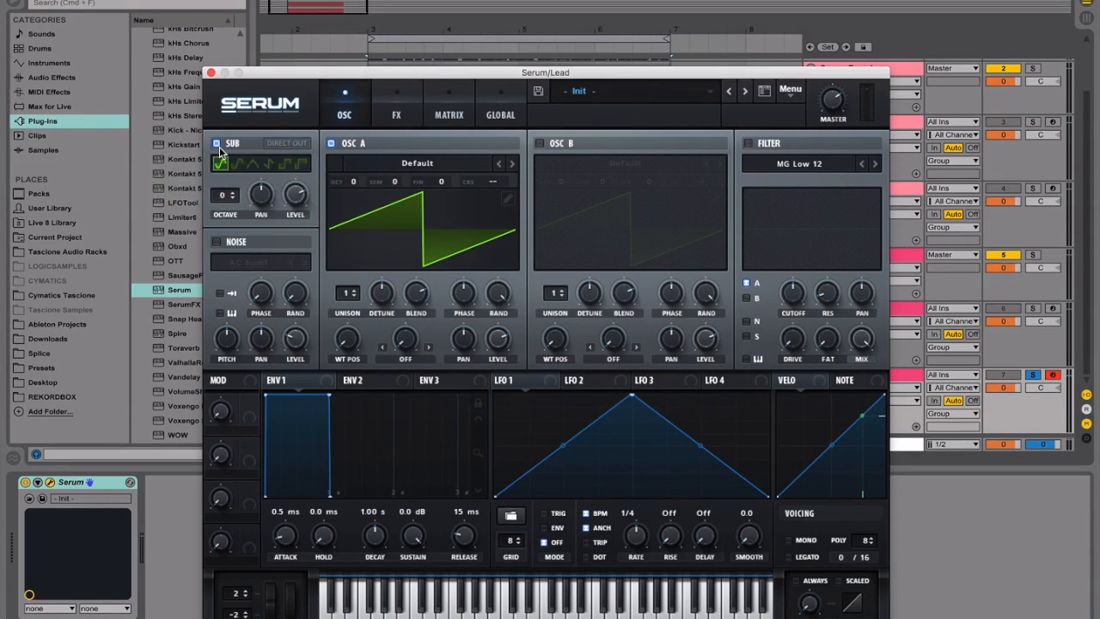
left_click(269, 164)
left_click_drag(228, 195, 231, 186)
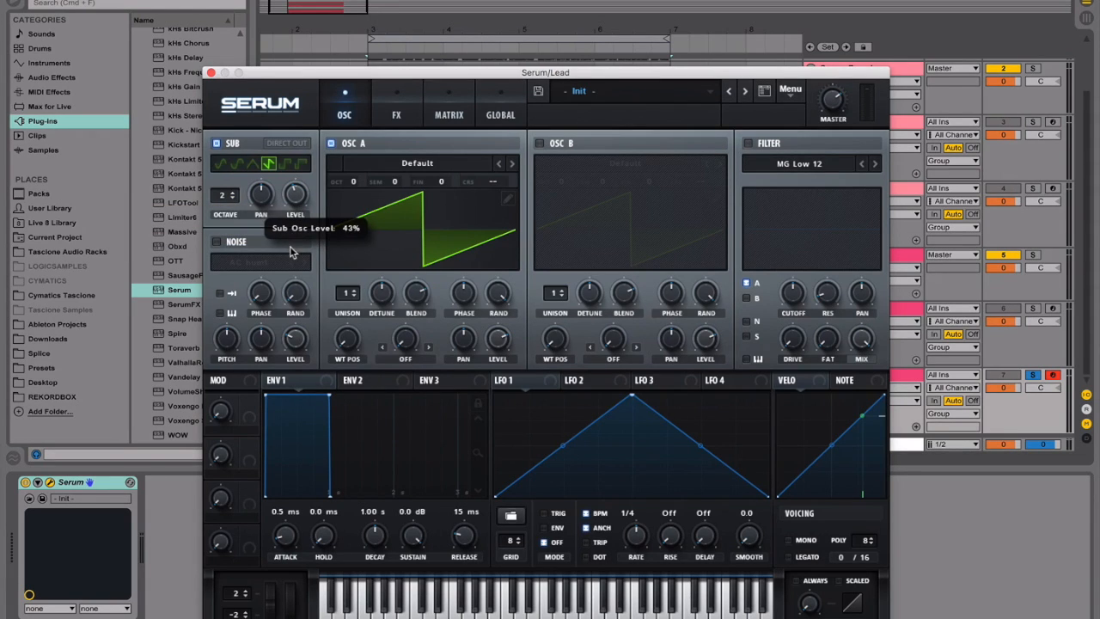
left_click_drag(289, 247, 289, 245)
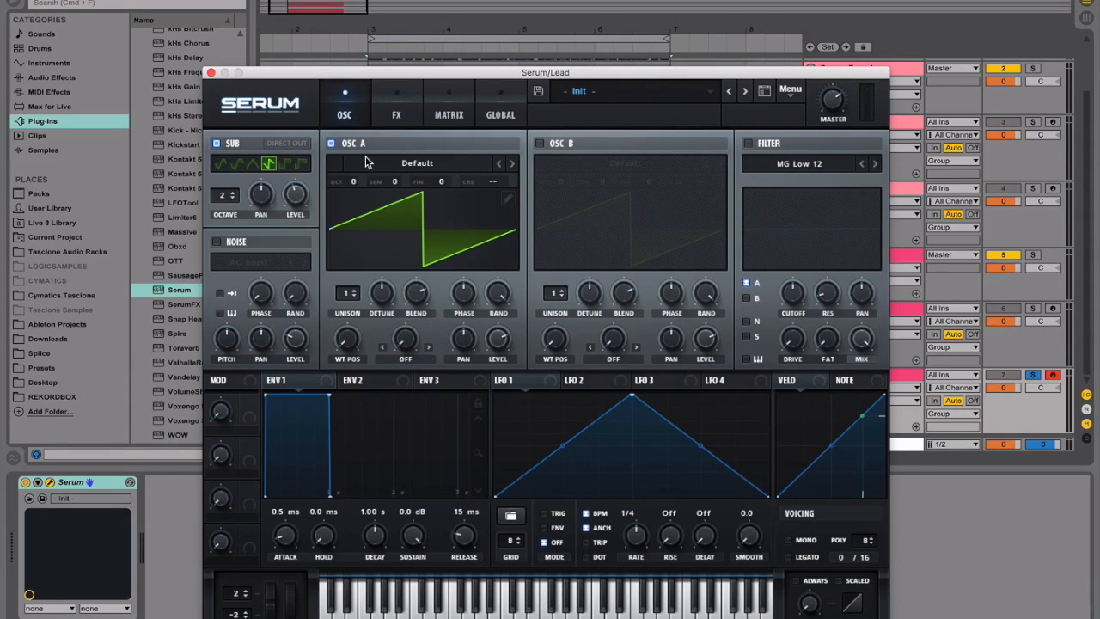
Load the Analog Basic_Cjw wavetable into oscillator A, with octave +2 and fine tuning 25.
left_click(412, 165)
mouse_move(410, 198)
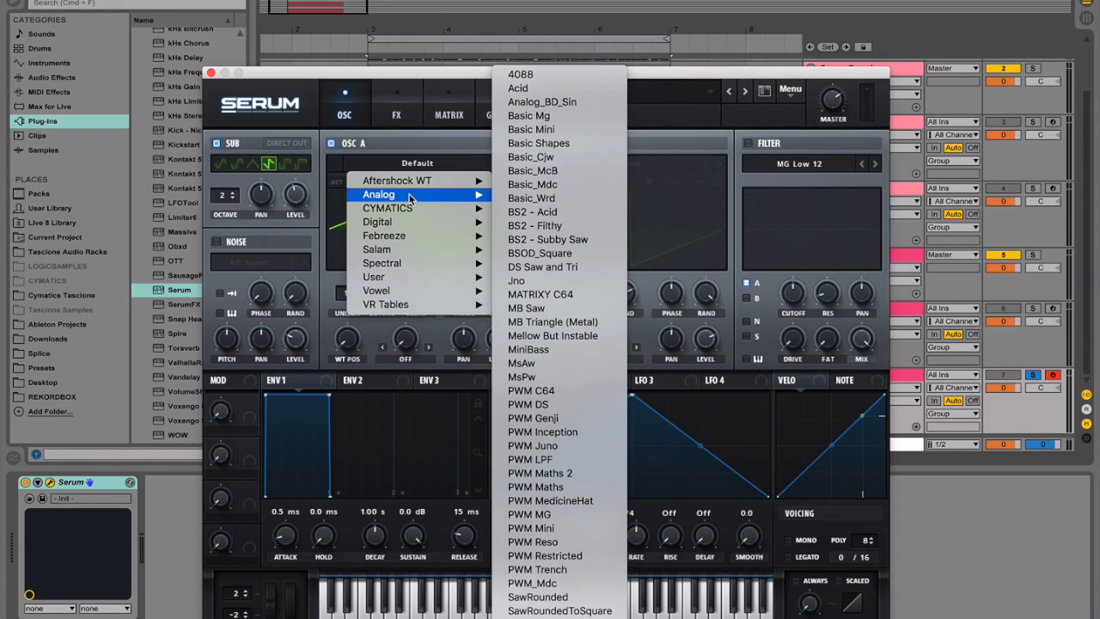
left_click(531, 156)
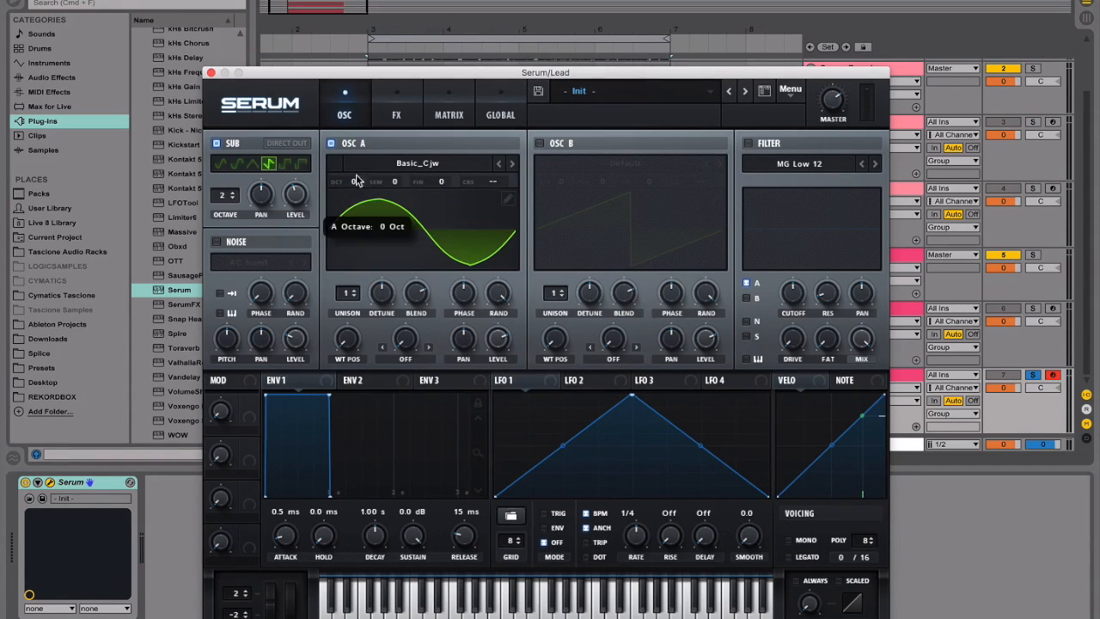
left_click_drag(360, 162, 360, 155)
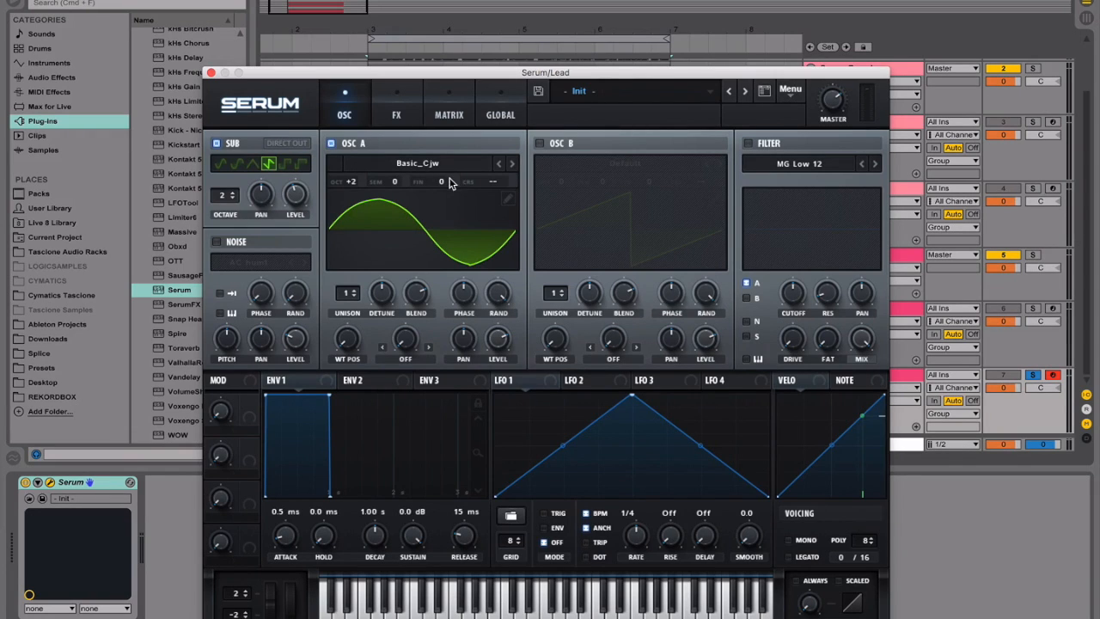
left_click_drag(446, 179, 446, 170)
Set oscillator A to 8 unison voices with a detune of about 0.46.
left_click_drag(354, 298, 371, 217)
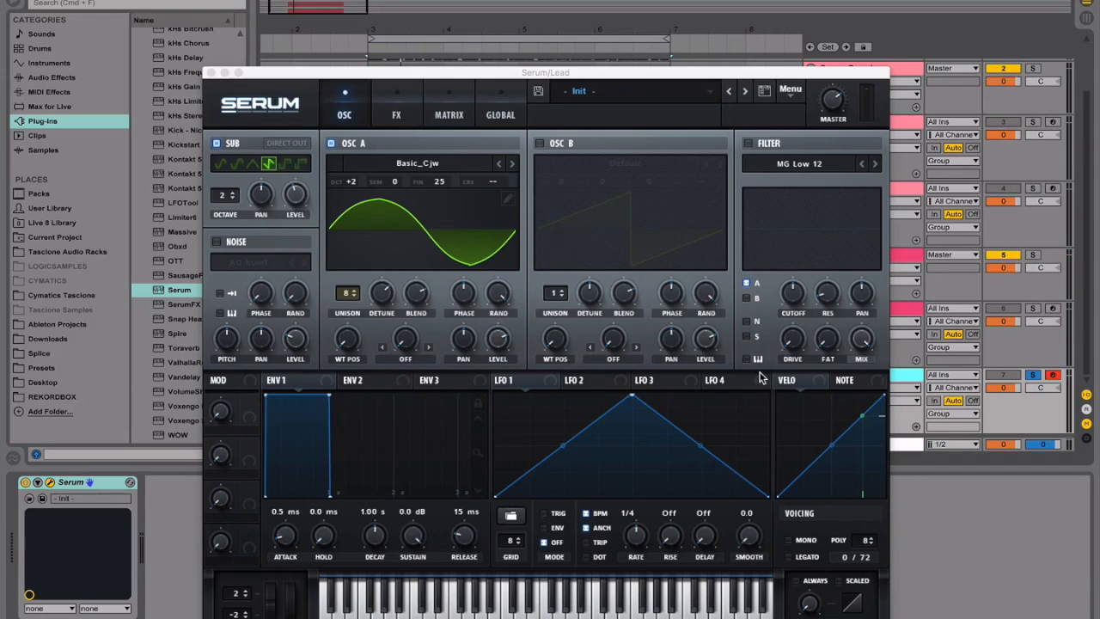
left_click_drag(383, 293, 385, 298)
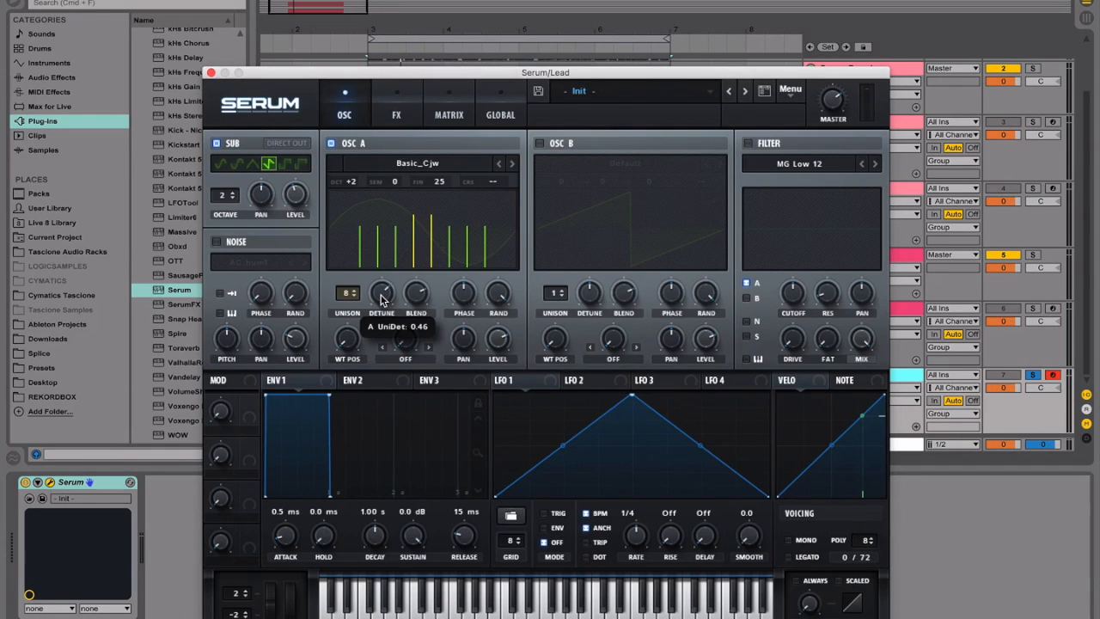
mouse_move(390, 293)
left_mouse_down()
mouse_move(371, 359)
mouse_move(368, 259)
mouse_move(378, 300)
left_mouse_up()
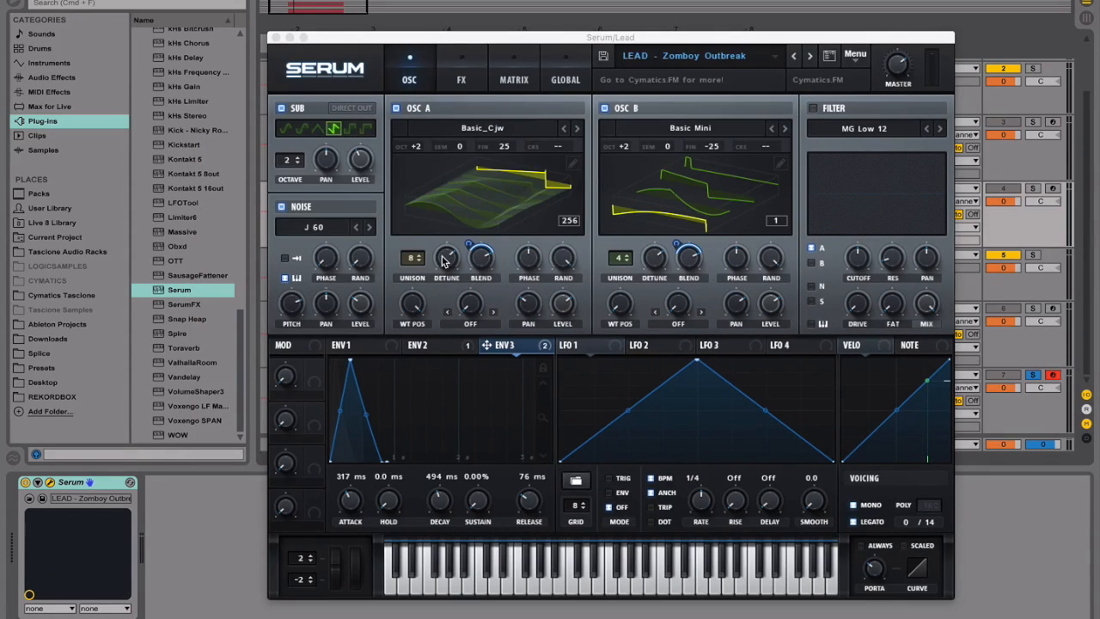
Check the unison detune of both oscillators in the finished LEAD - Zomboy Outbreak preset.
left_click_drag(444, 260, 445, 262)
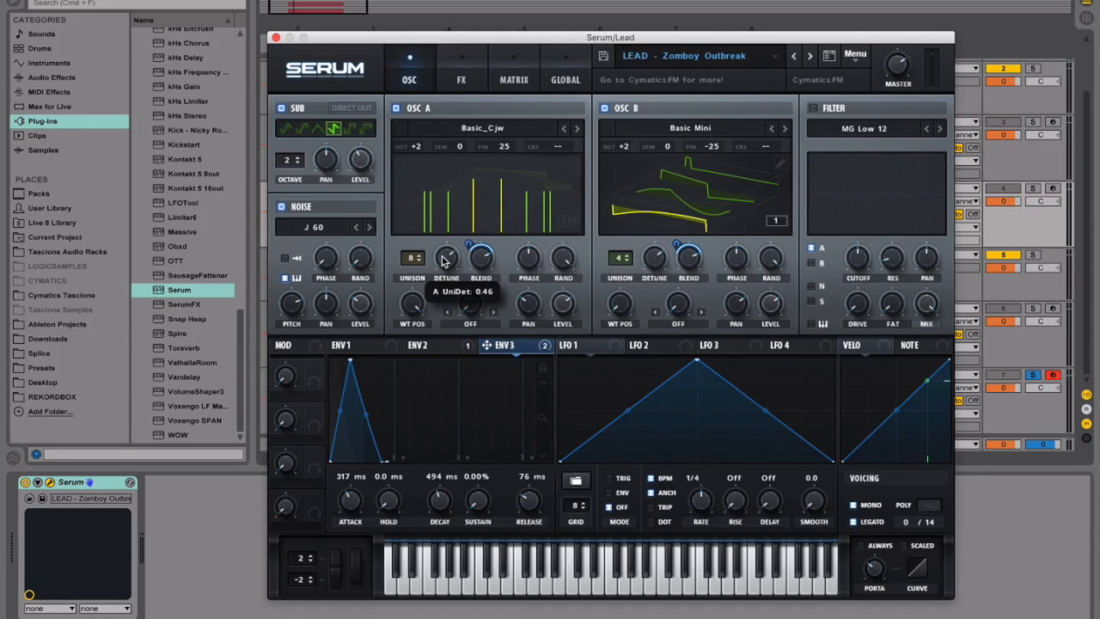
left_click_drag(444, 261, 445, 262)
left_click_drag(655, 261, 659, 269)
left_click_drag(438, 259, 438, 260)
left_click(444, 251)
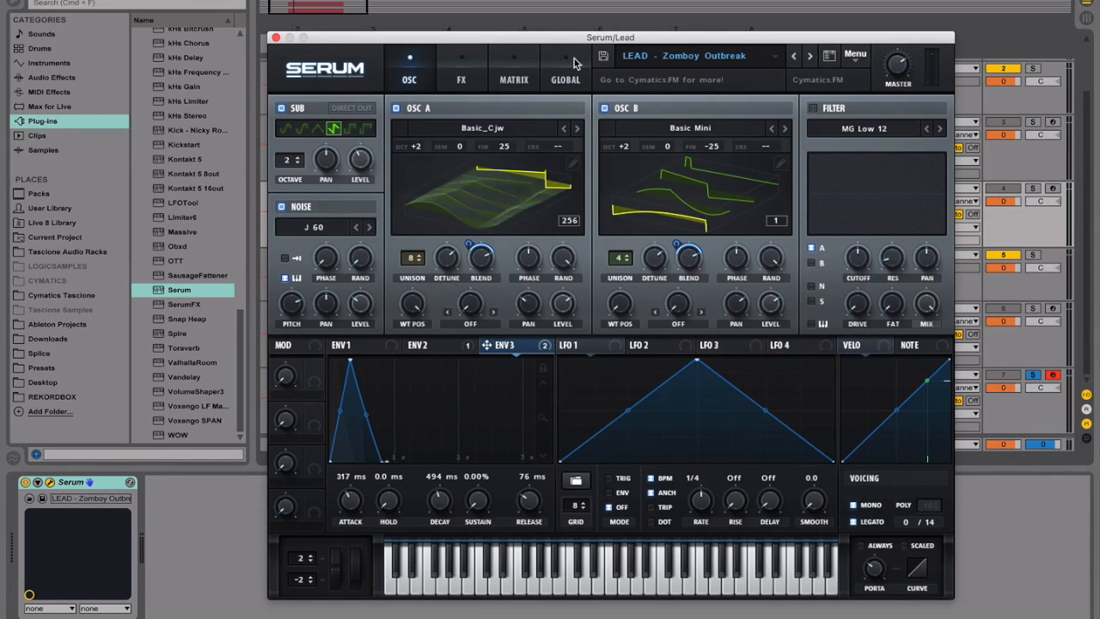
left_click(567, 64)
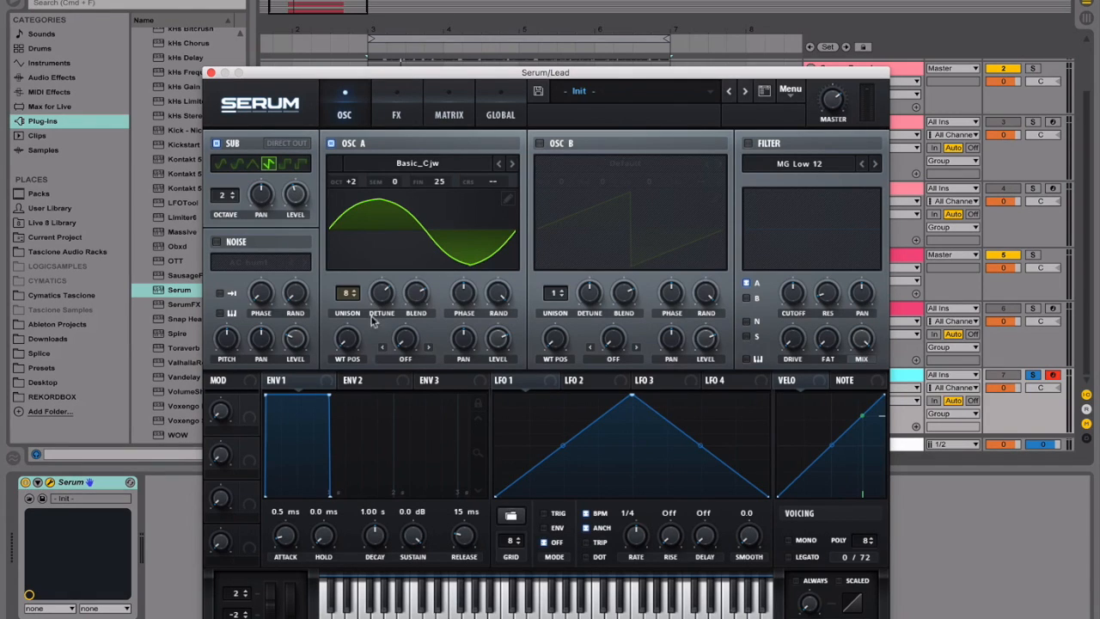
Raise oscillator A's wavetable position to its maximum, set its pan to -20 and check its level.
left_click_drag(348, 347, 400, 119)
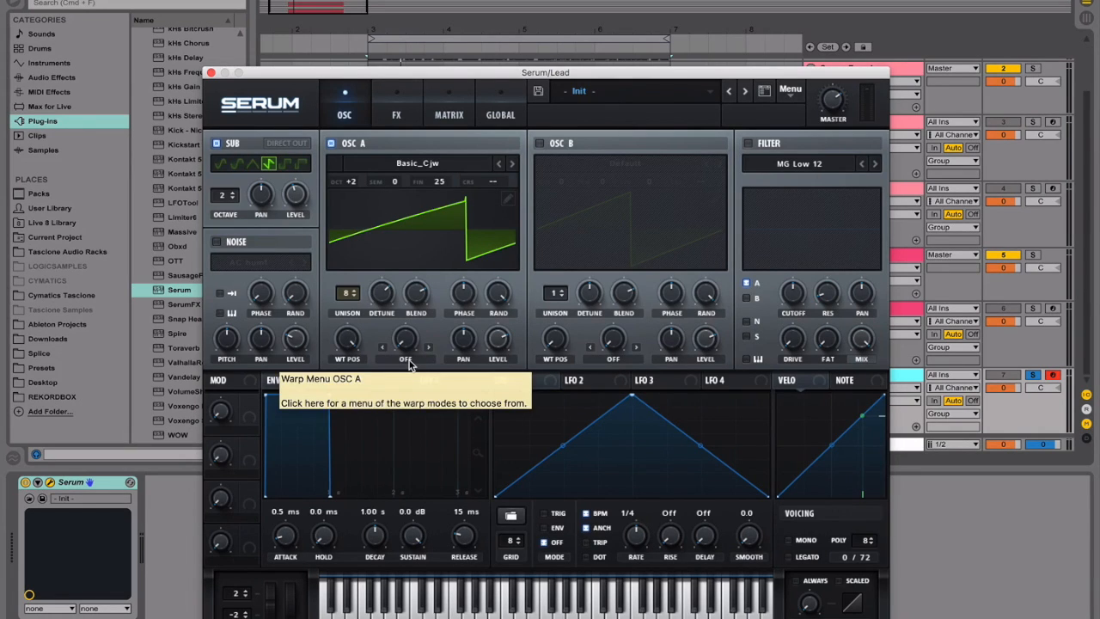
left_click(456, 340)
type("-20")
key("Return")
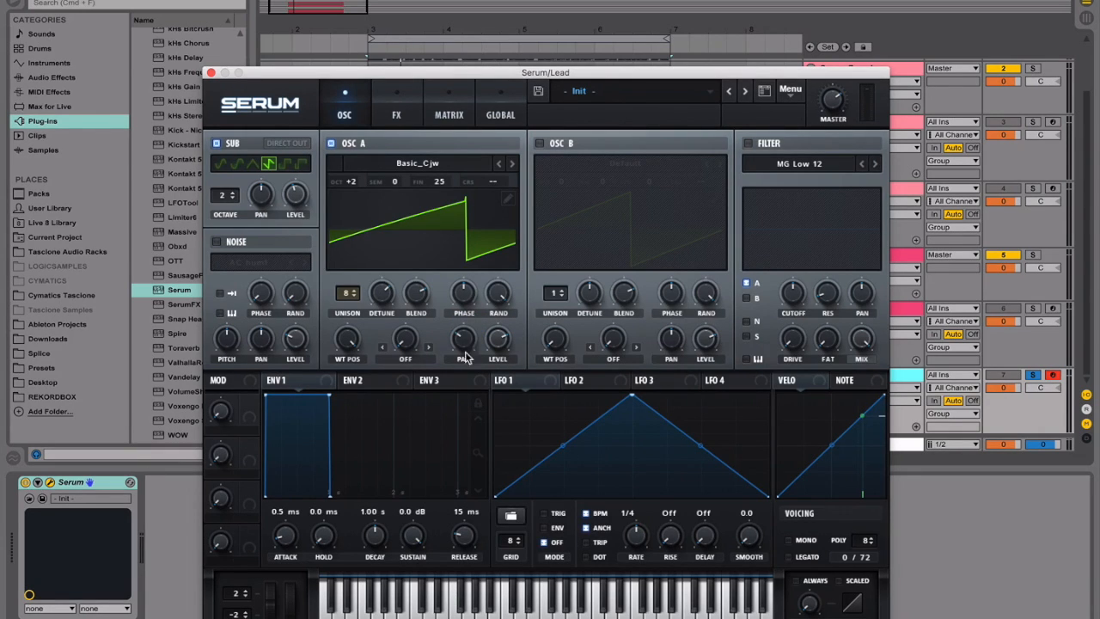
left_click_drag(502, 340, 502, 346)
Enable oscillator B with the Analog Basic Mini wavetable, octave +2 and fine tuning -25.
left_click(540, 143)
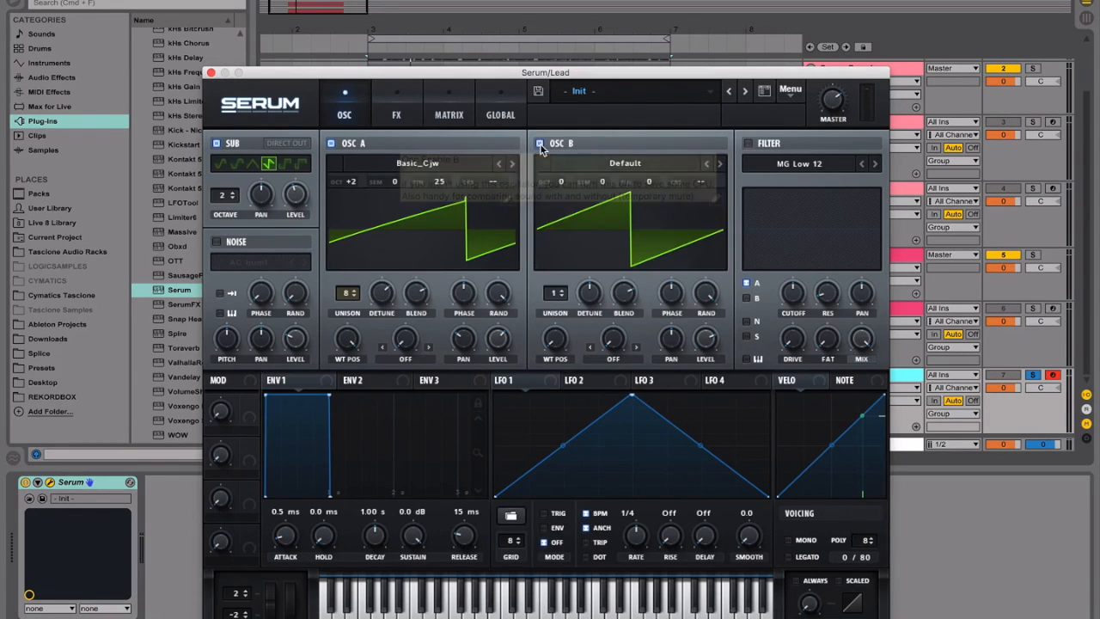
left_click(632, 165)
mouse_move(622, 196)
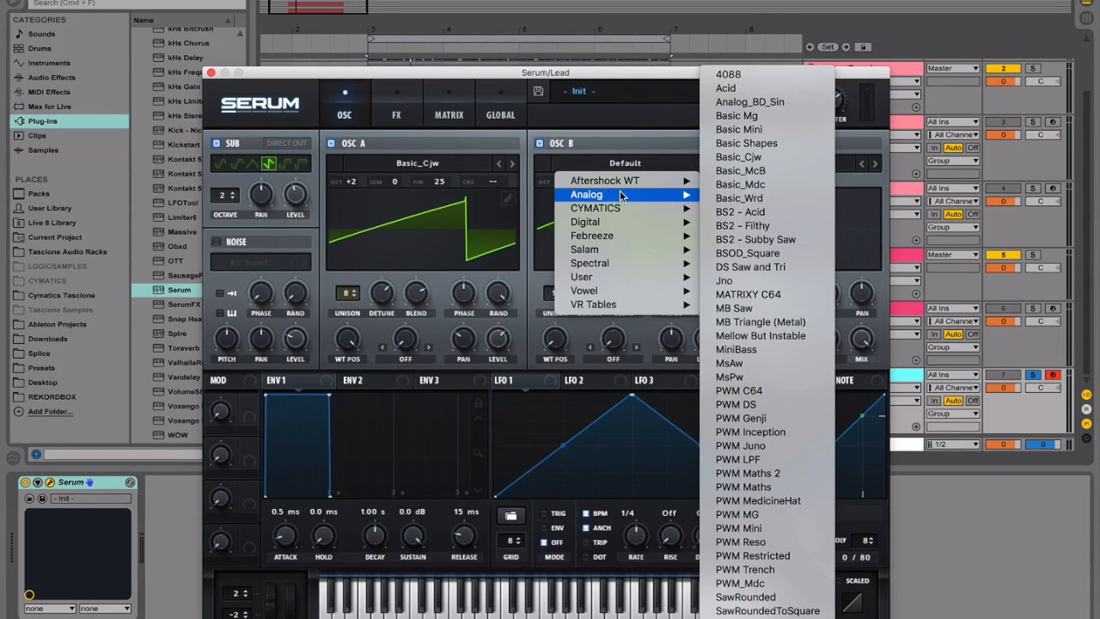
left_click(738, 129)
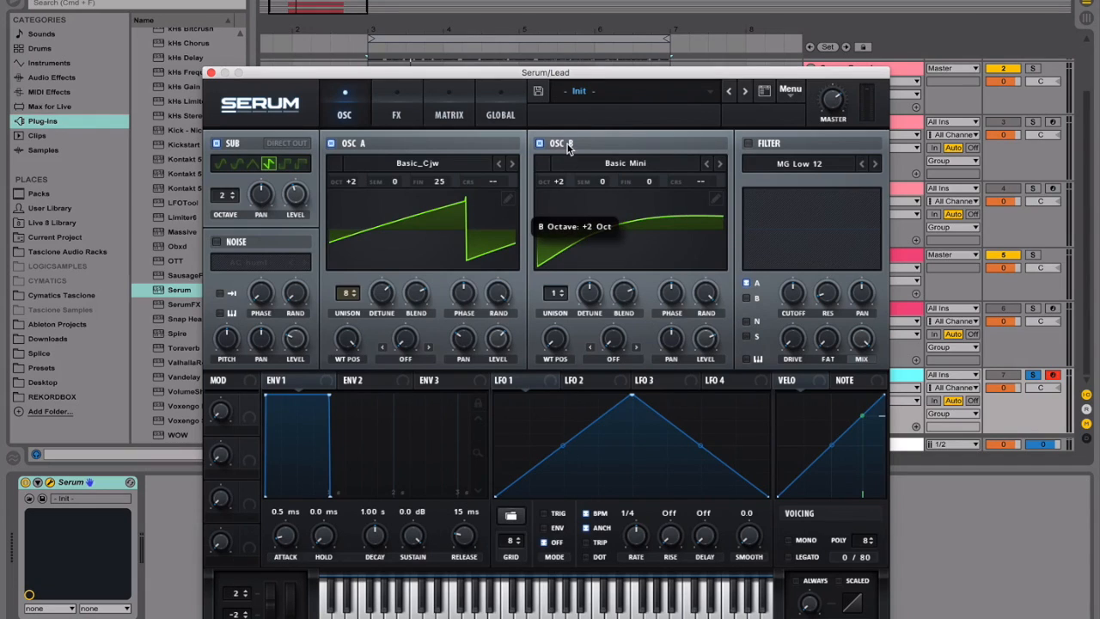
double_click(650, 183)
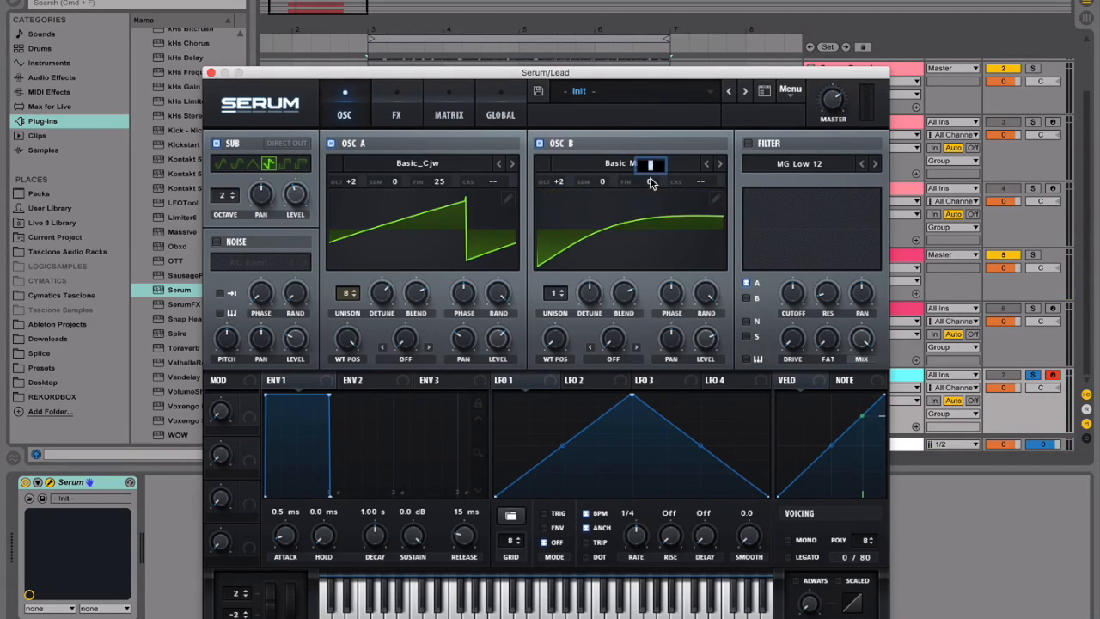
type("-25")
key("Return")
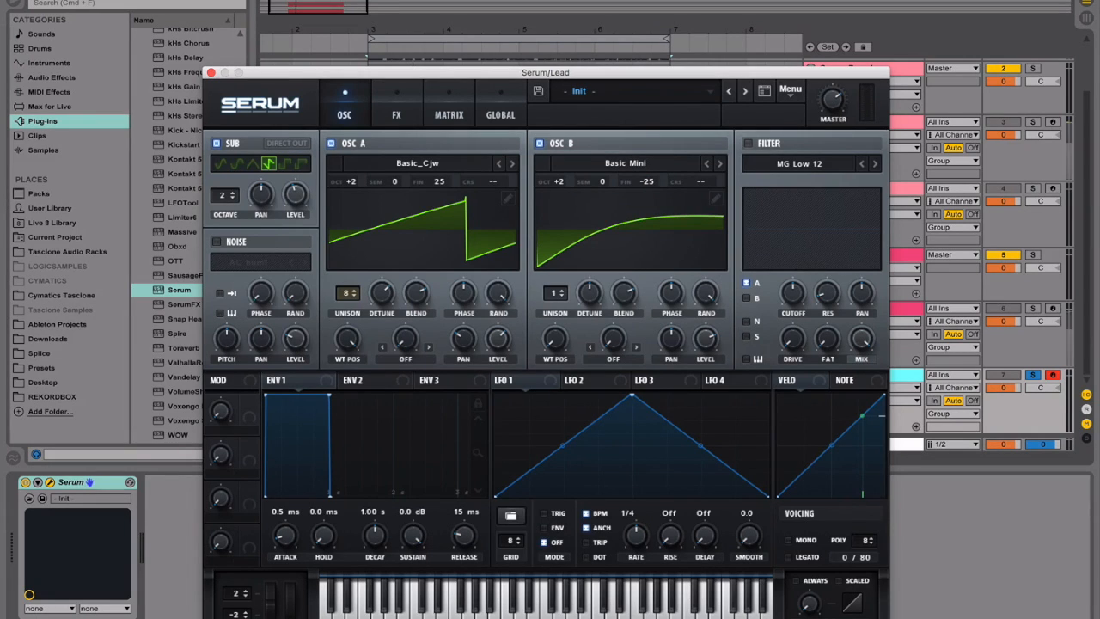
Set oscillator B to 4 unison voices with a detune of 0.4.
left_click_drag(555, 293, 560, 258)
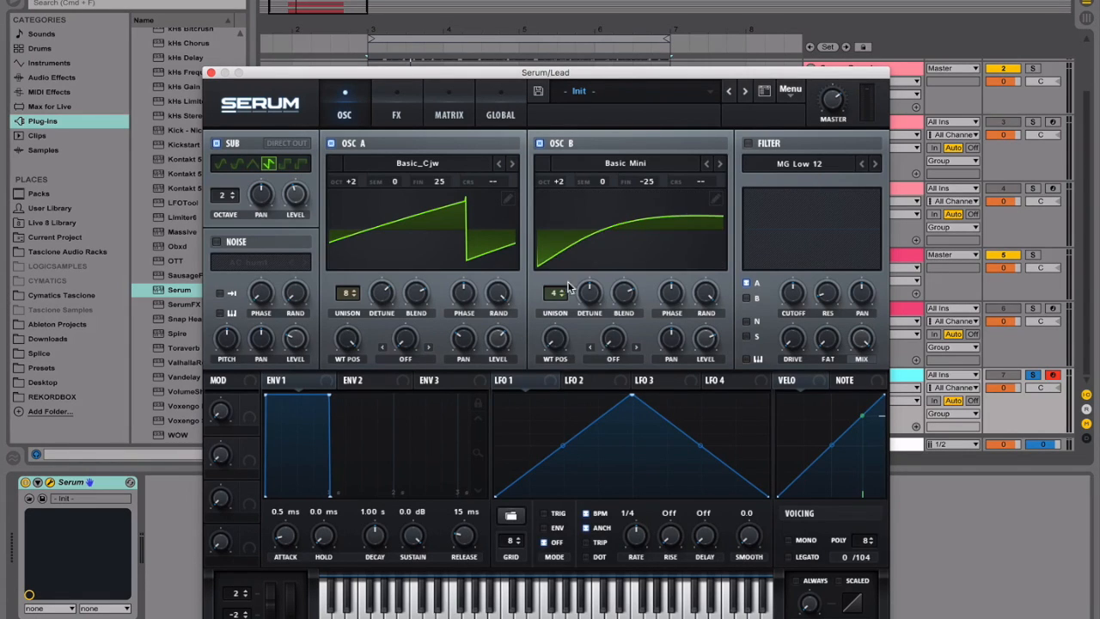
left_click(557, 288)
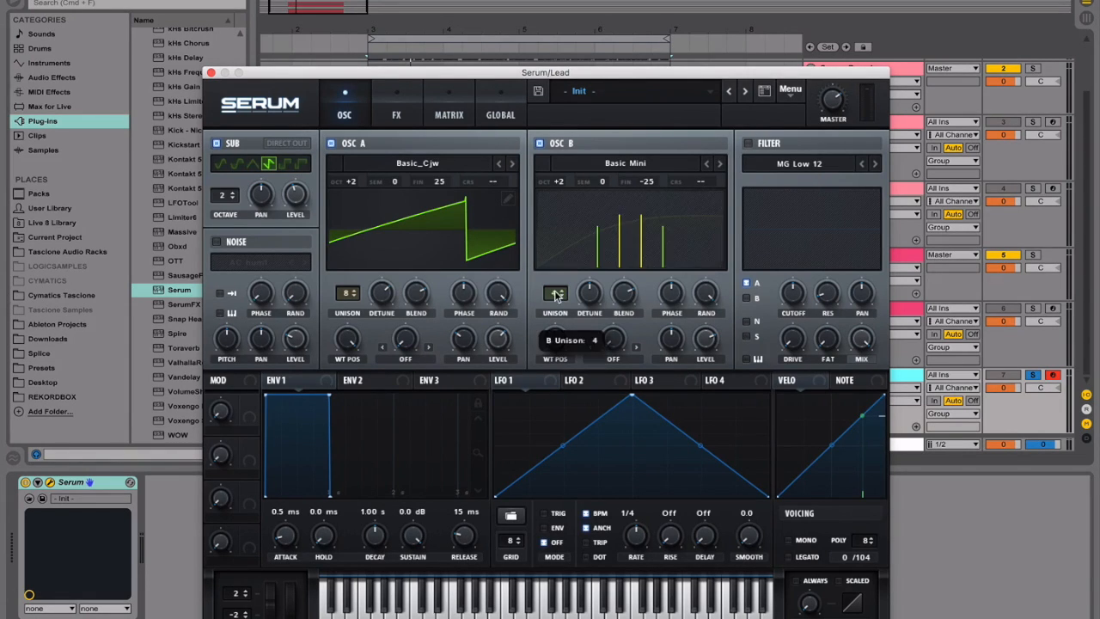
mouse_move(346, 301)
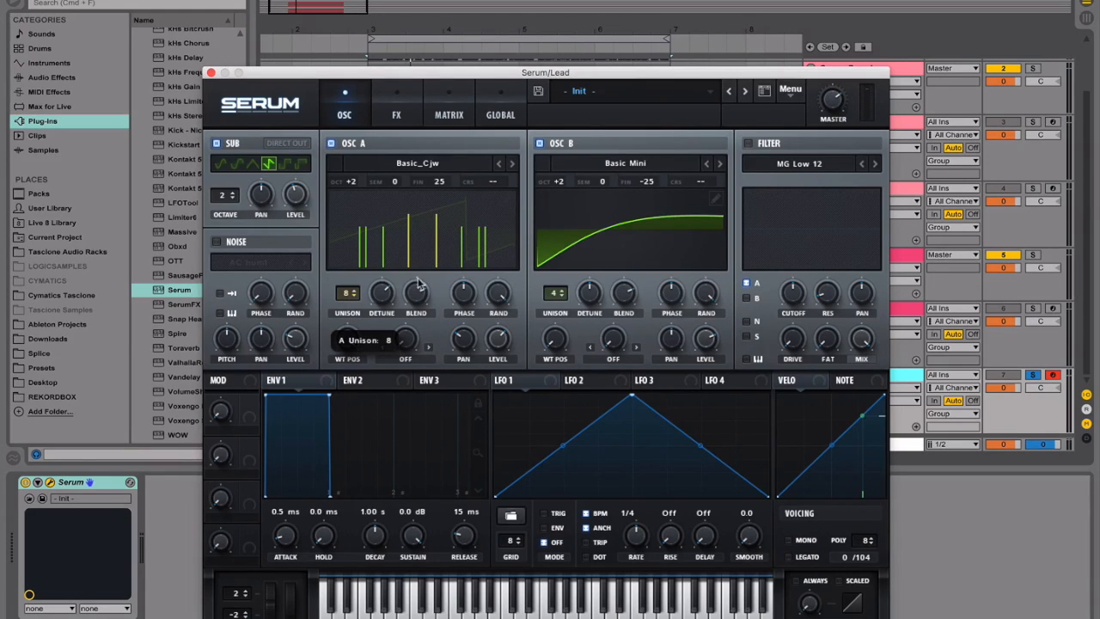
double_click(592, 296)
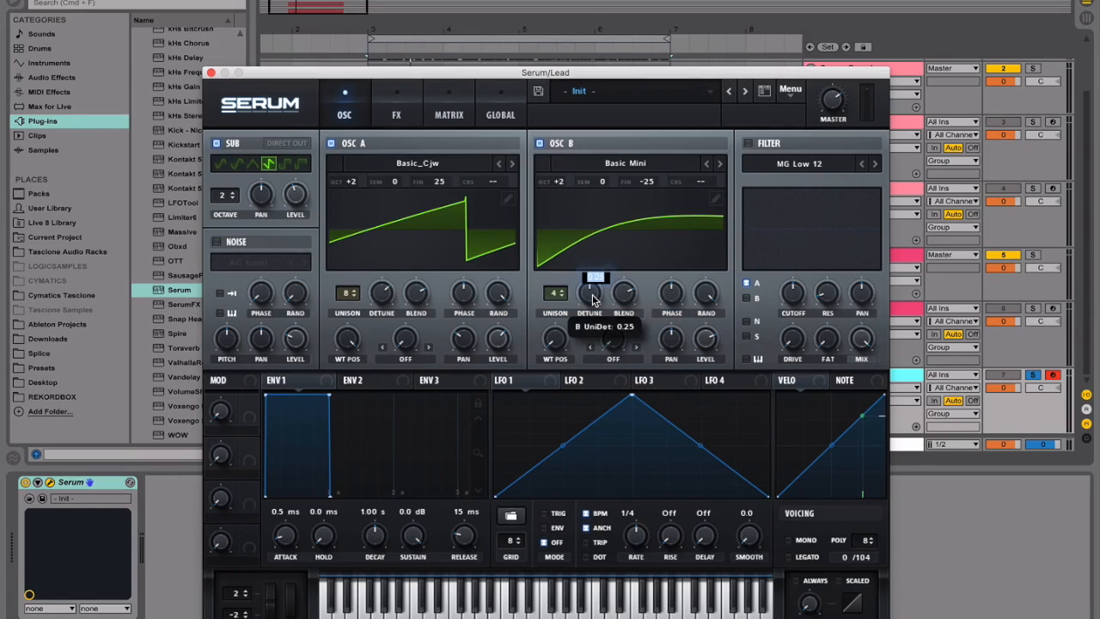
type(".4")
key("Return")
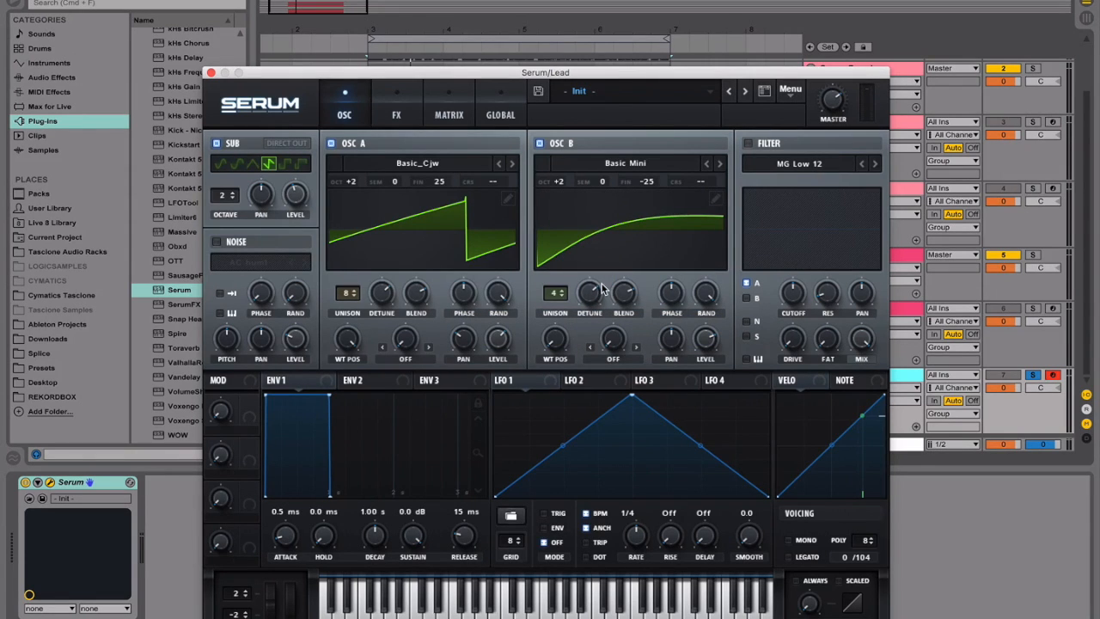
Keep oscillator B at wavetable position 1, set its pan to 25 and check its level.
left_click(633, 295)
mouse_move(563, 348)
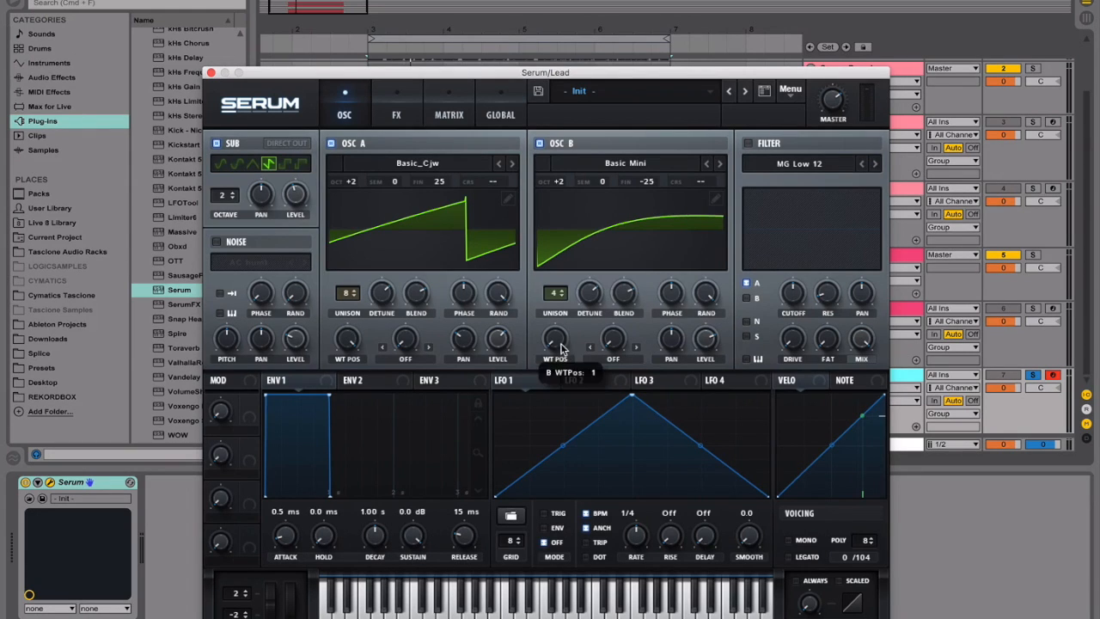
double_click(675, 339)
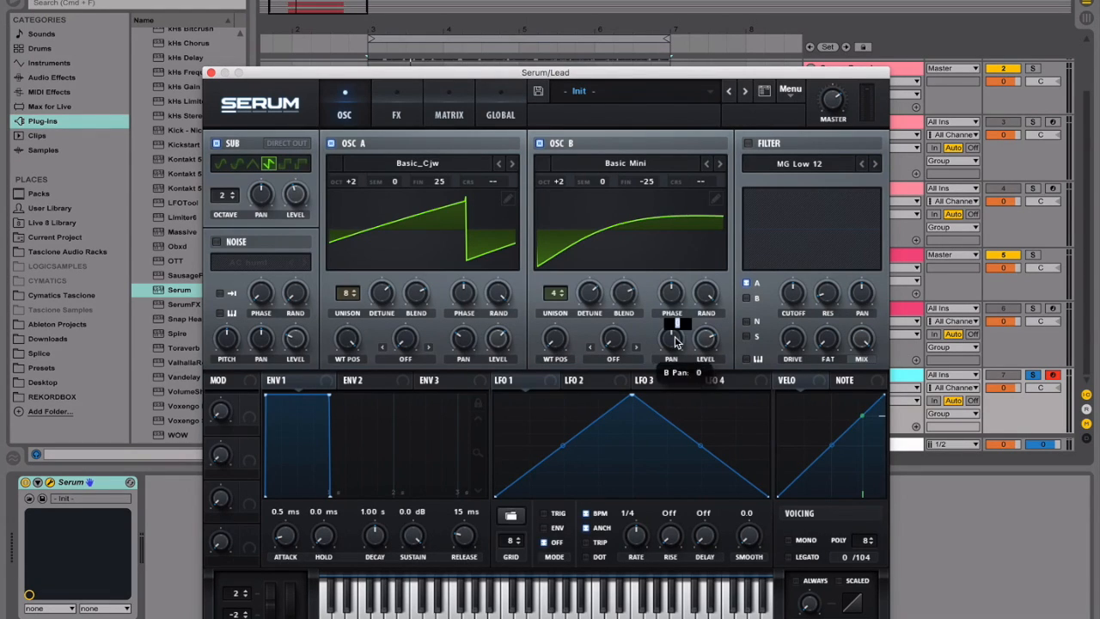
type("25")
key("Return")
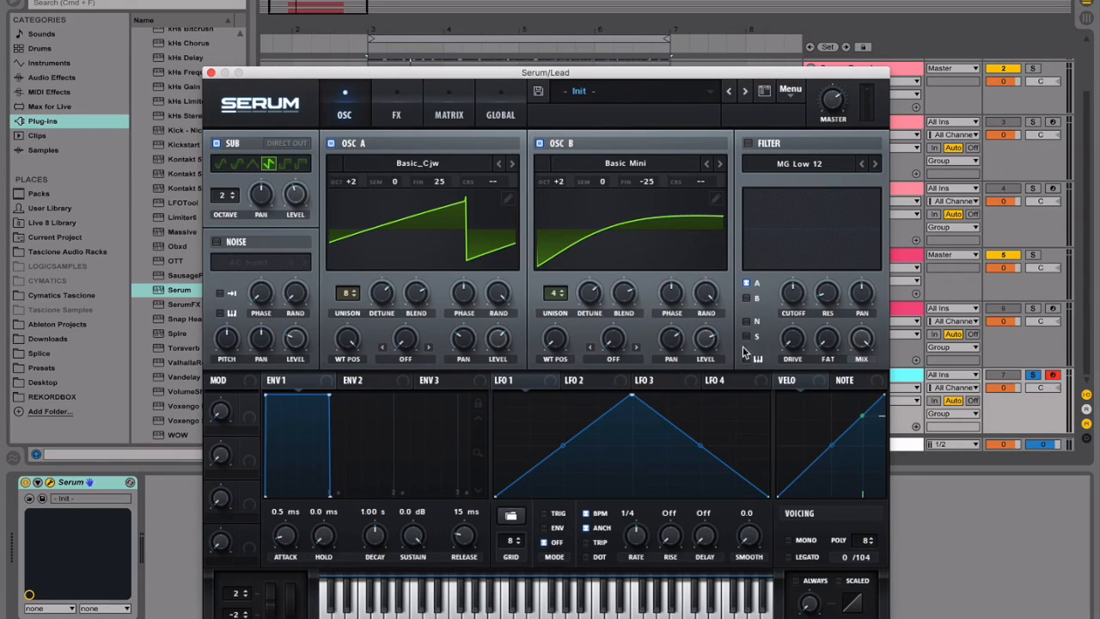
left_click_drag(713, 348, 712, 358)
Enable the noise oscillator with the Analog J 60 sample, turn on keyboard tracking and raise its pitch.
left_click(218, 245)
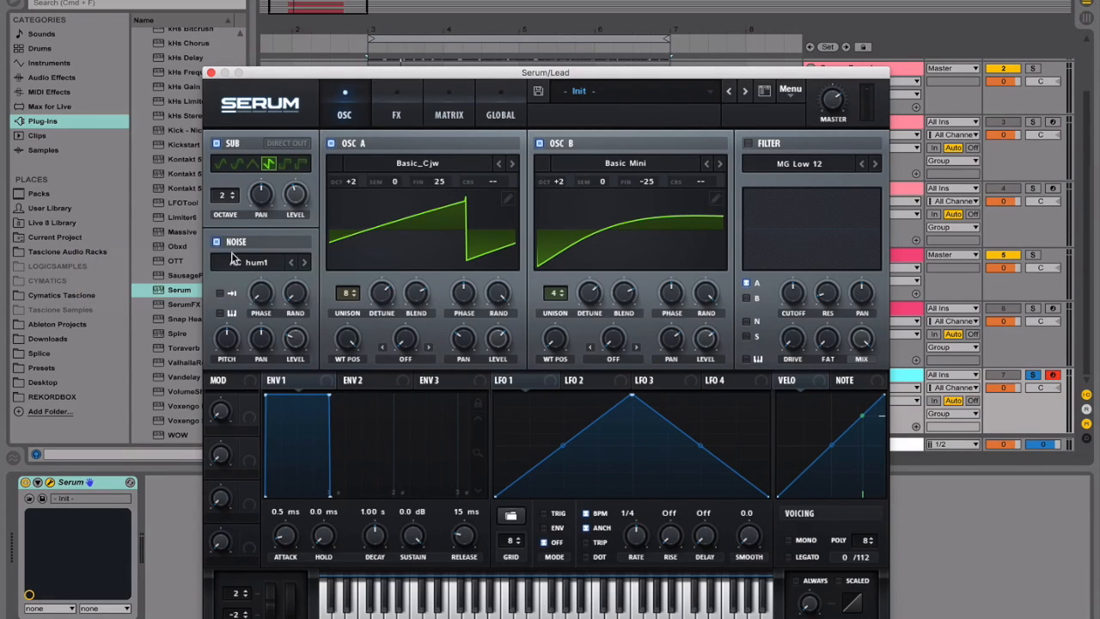
left_click(239, 264)
mouse_move(251, 279)
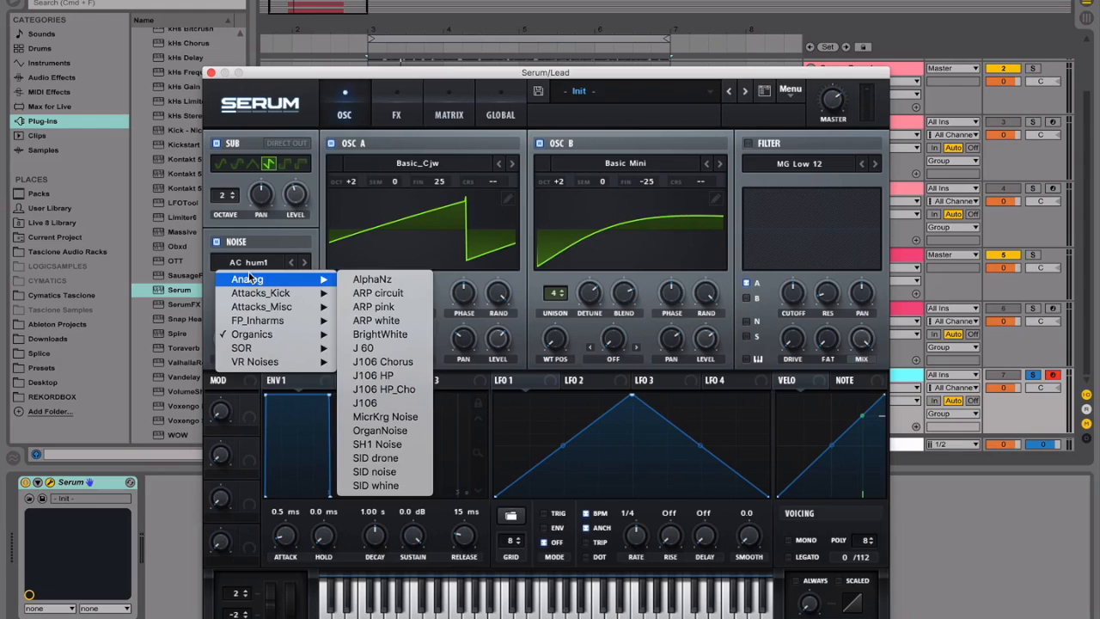
left_click(381, 349)
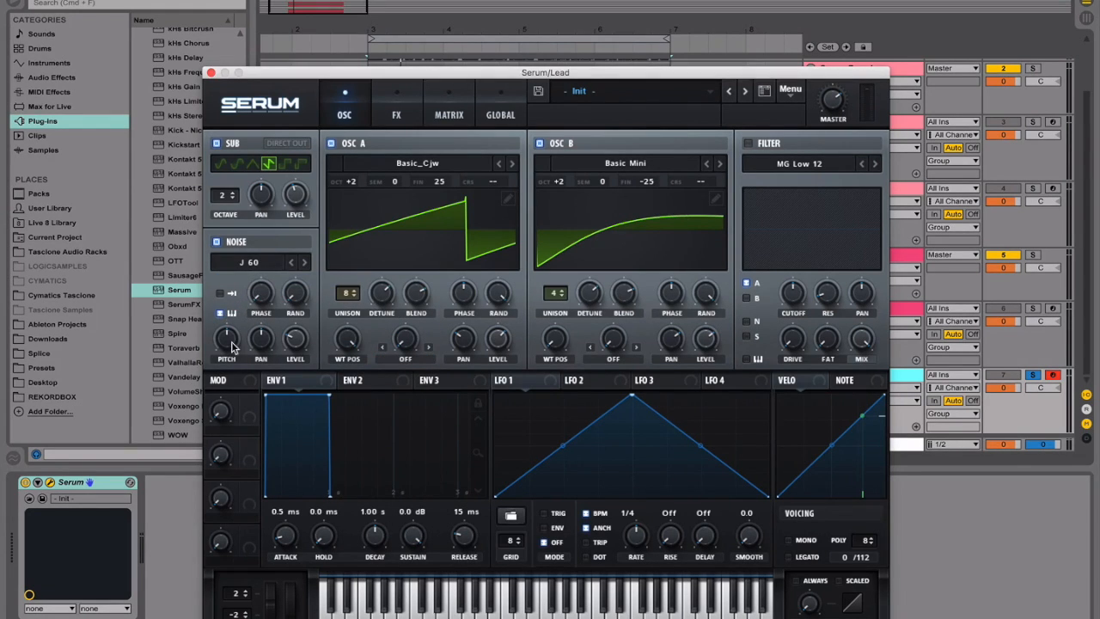
double_click(295, 338)
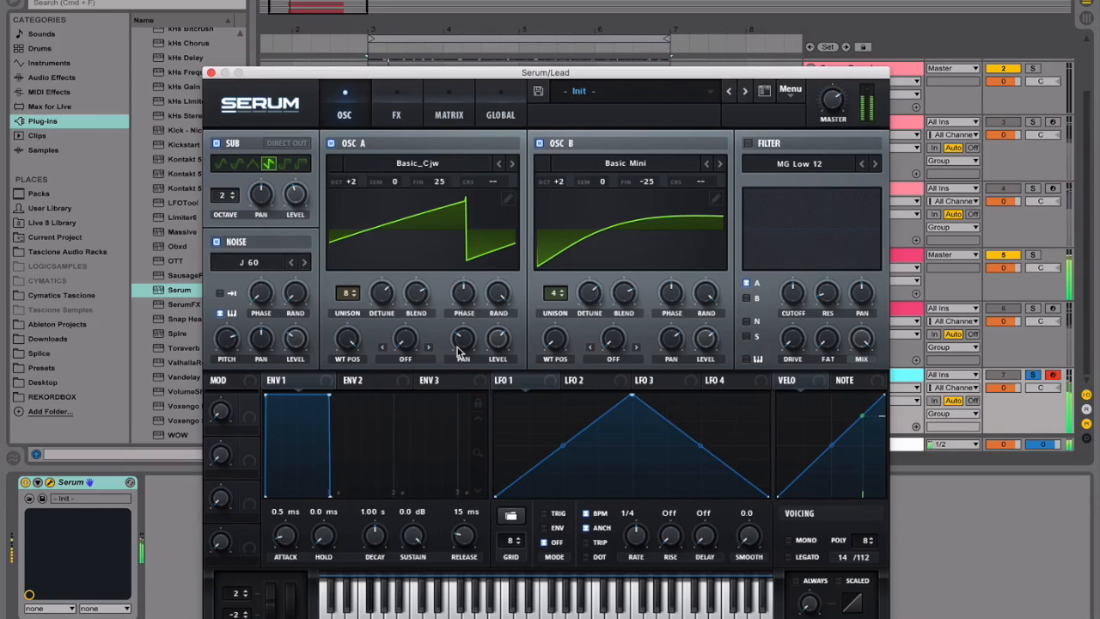
left_click(219, 312)
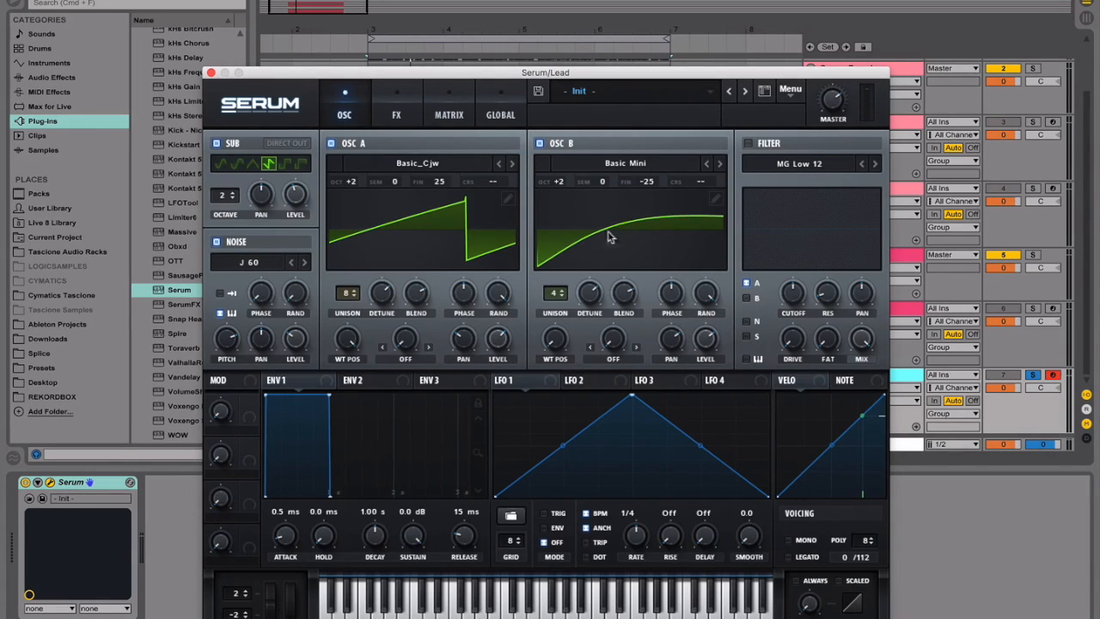
Switch the voicing to mono with legato and set the portamento time to about 22 ms.
left_click(799, 540)
left_click_drag(806, 603, 809, 558)
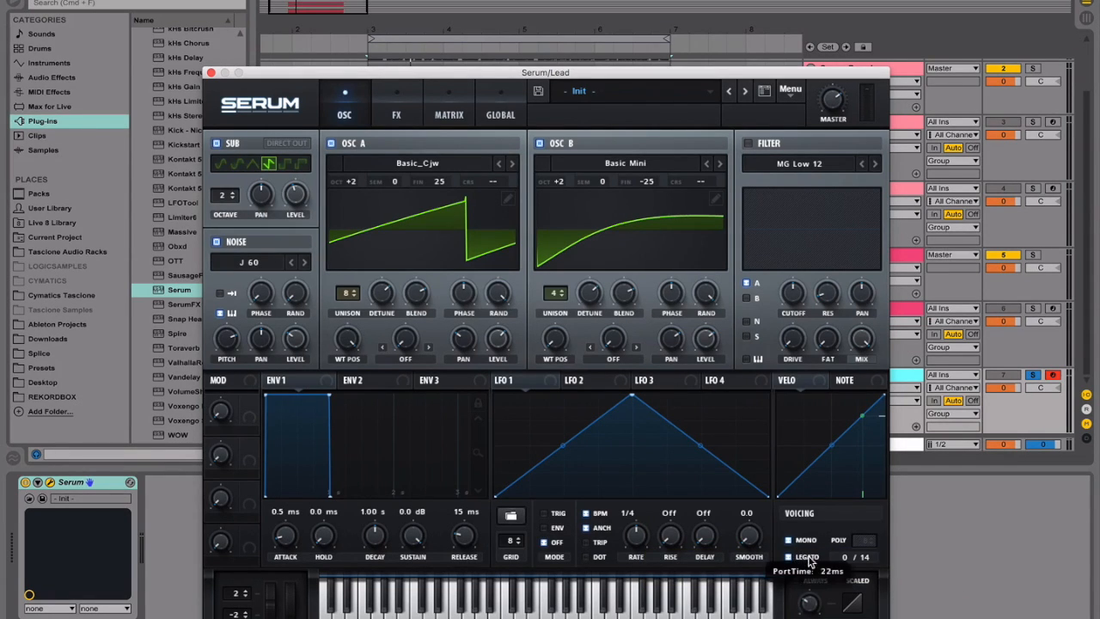
left_click_drag(809, 562, 811, 565)
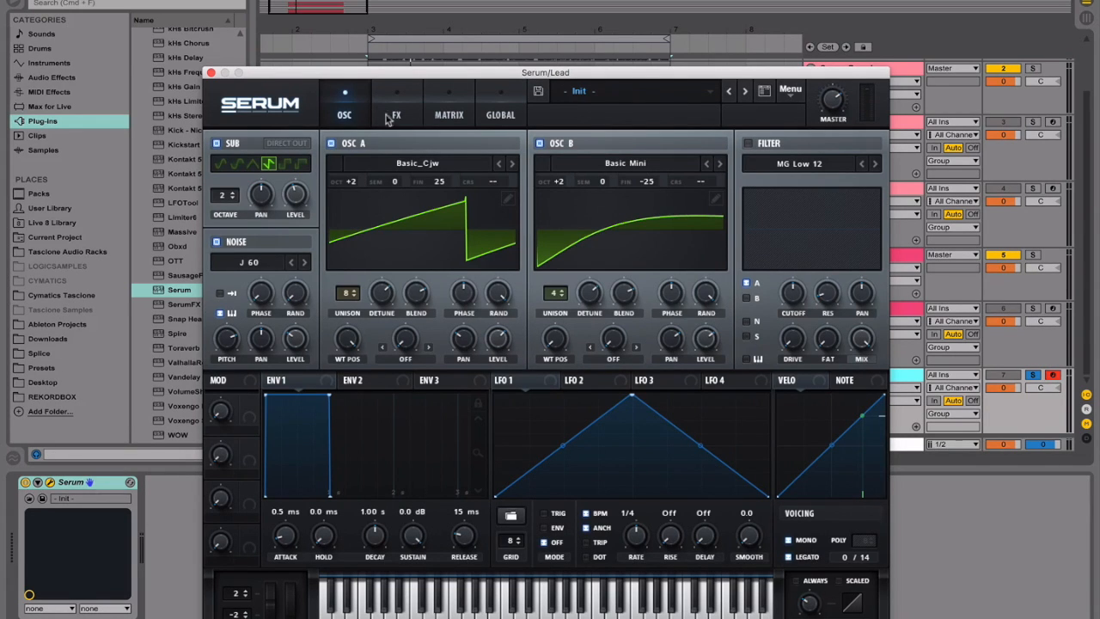
Close the Serum window, audition the Lead clip from its fast-note section and reopen the Lead track's Serum.
left_click(210, 73)
left_click(557, 413)
key("space")
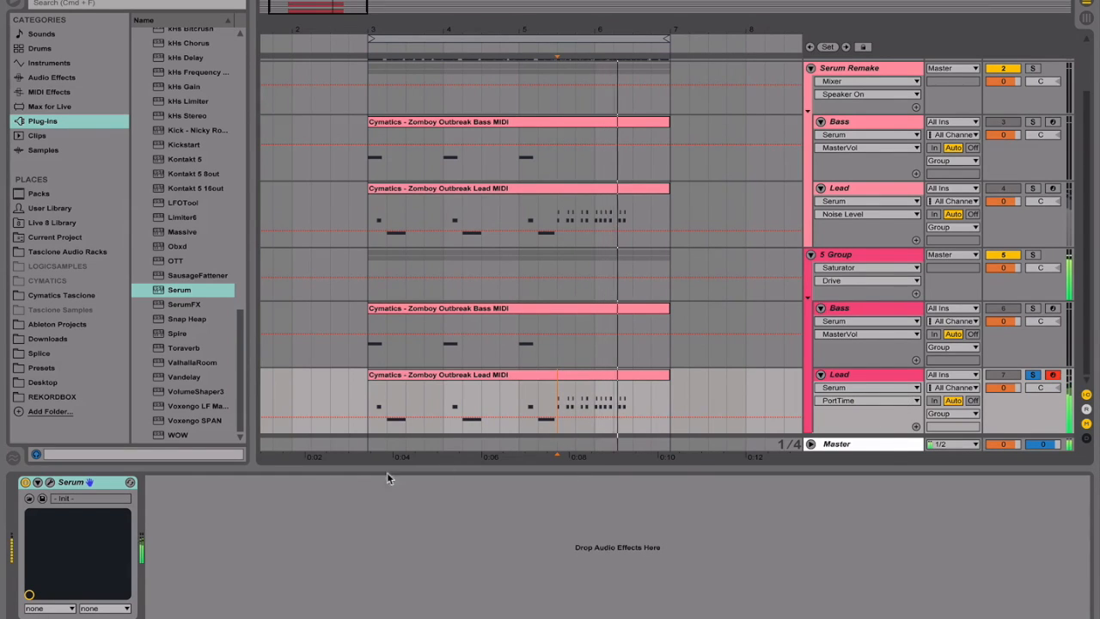
left_click(50, 482)
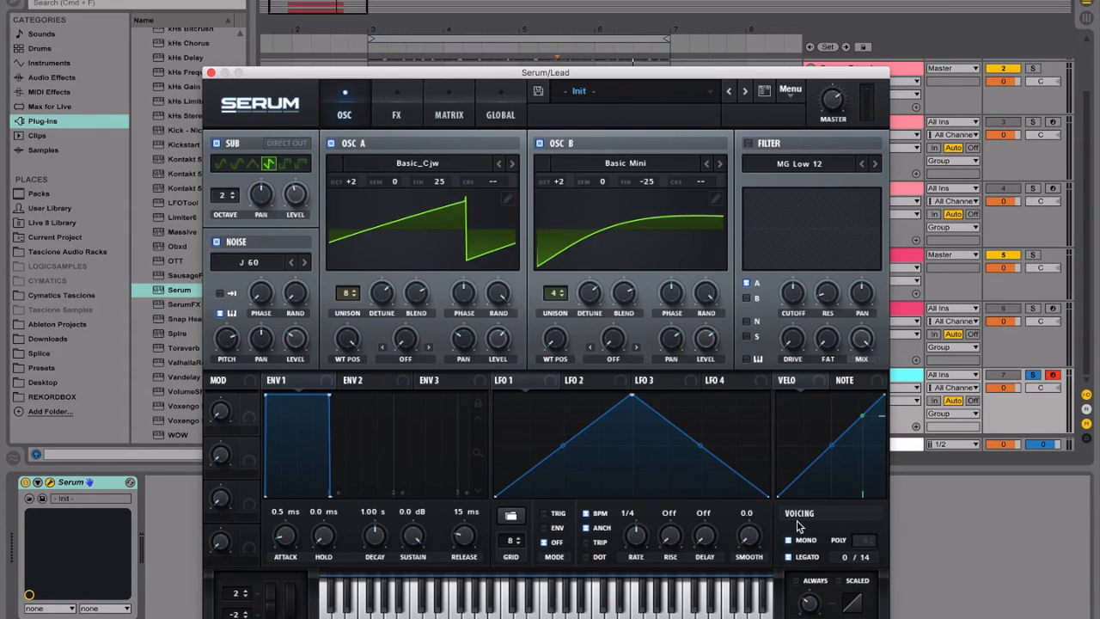
View the settings of envelopes 2 and 3 and return to envelope 1.
mouse_move(316, 391)
left_click(367, 383)
left_click(476, 385)
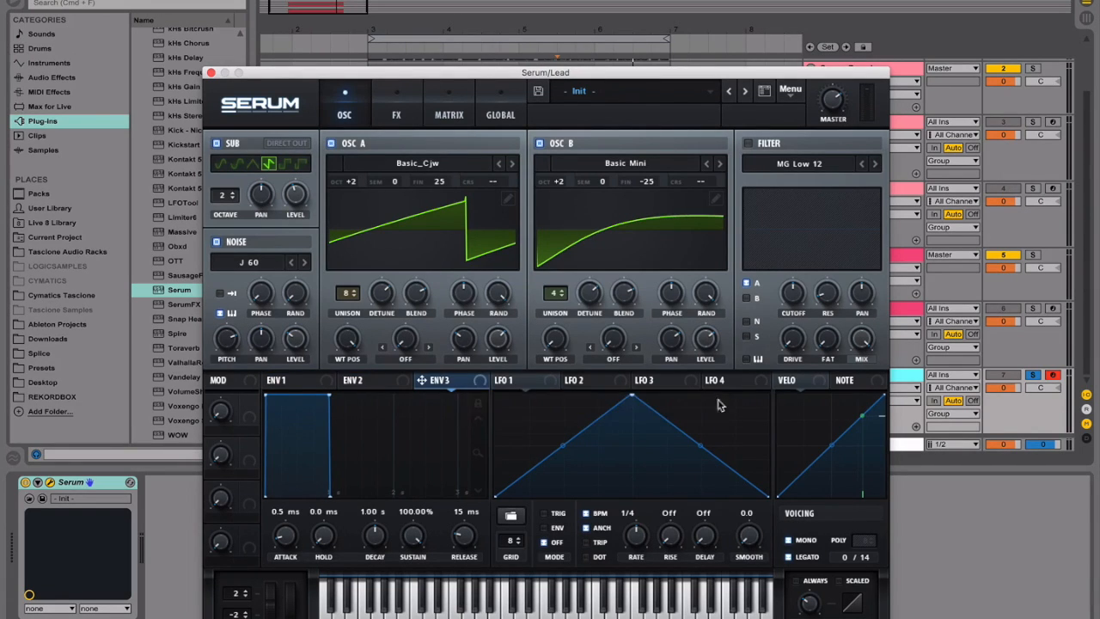
left_click(307, 385)
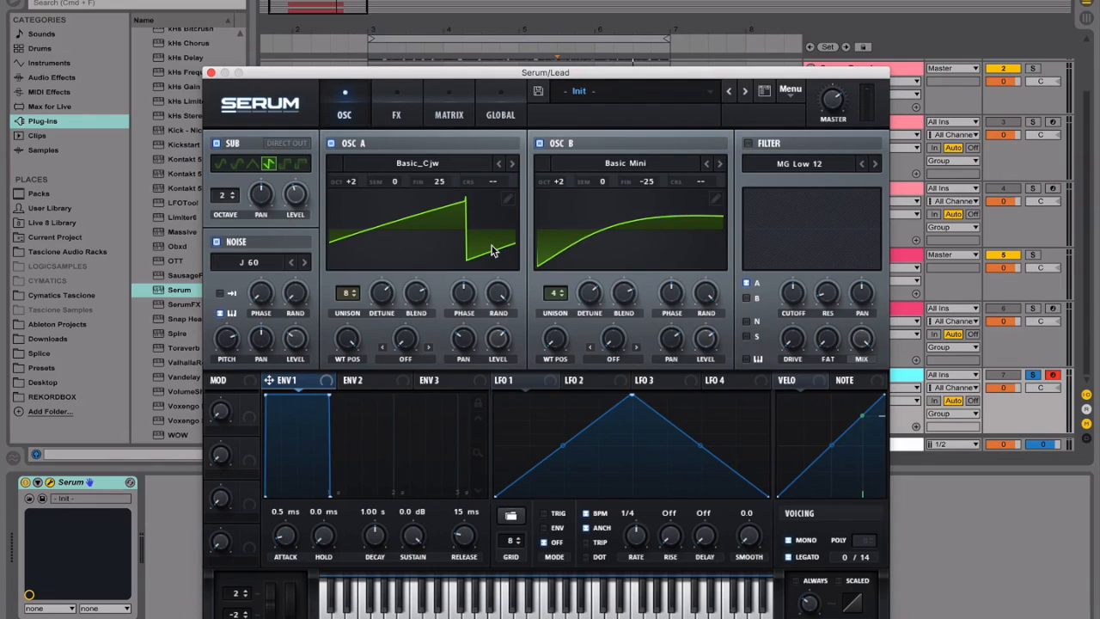
Set envelope 1 to a 24 ms attack, 500 ms decay and minimum sustain, and bend its decay curve outward.
double_click(278, 542)
type("24")
key("Return")
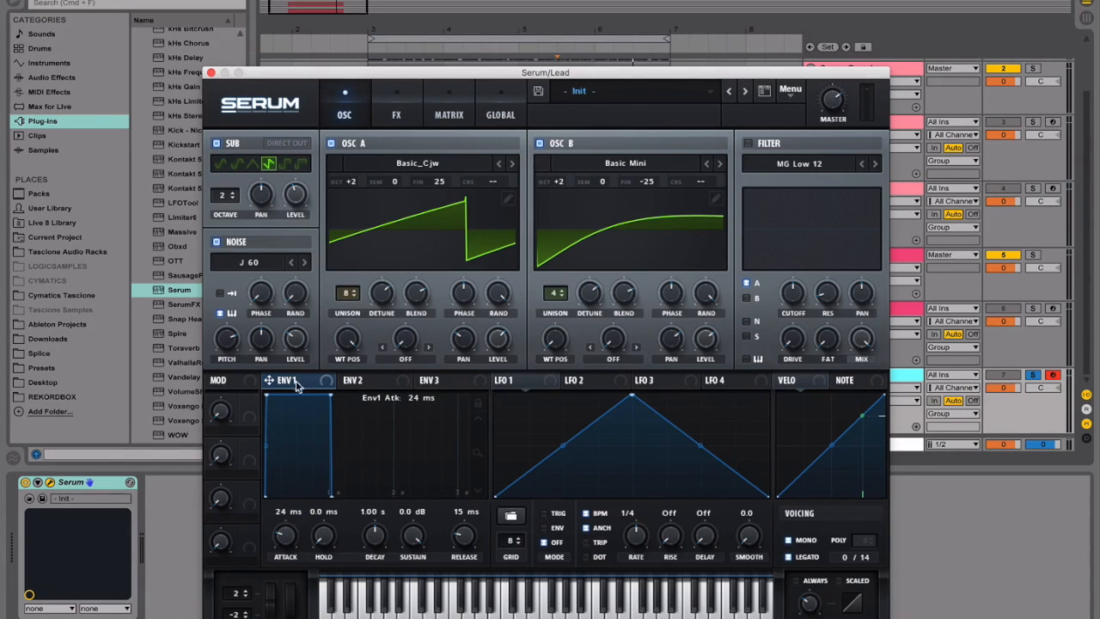
key("space")
left_click_drag(375, 540, 375, 567)
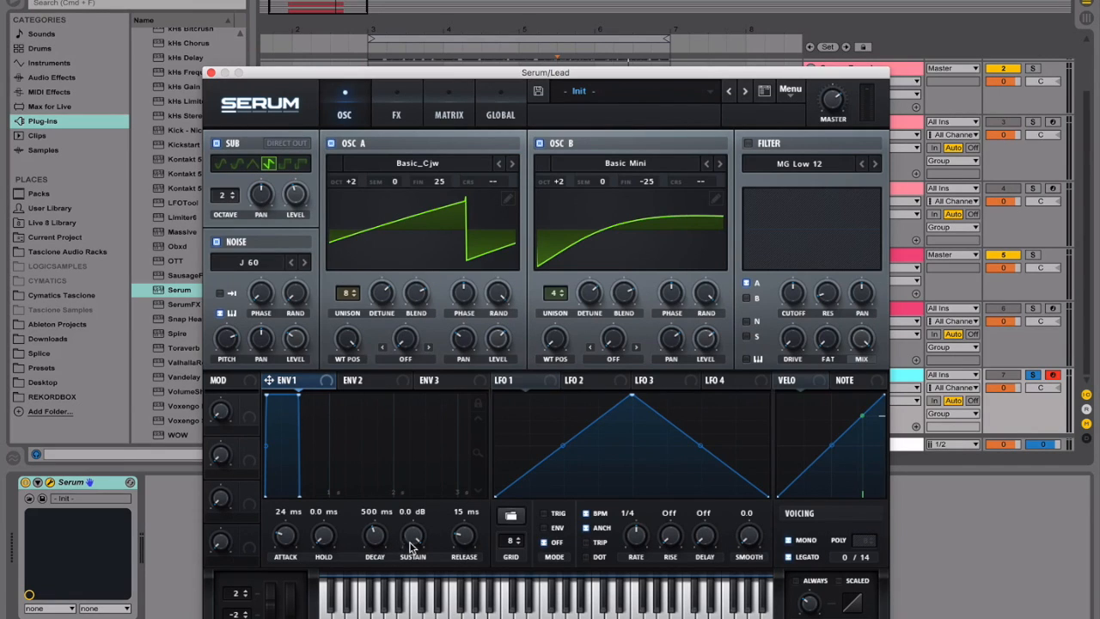
left_click_drag(412, 534, 421, 542)
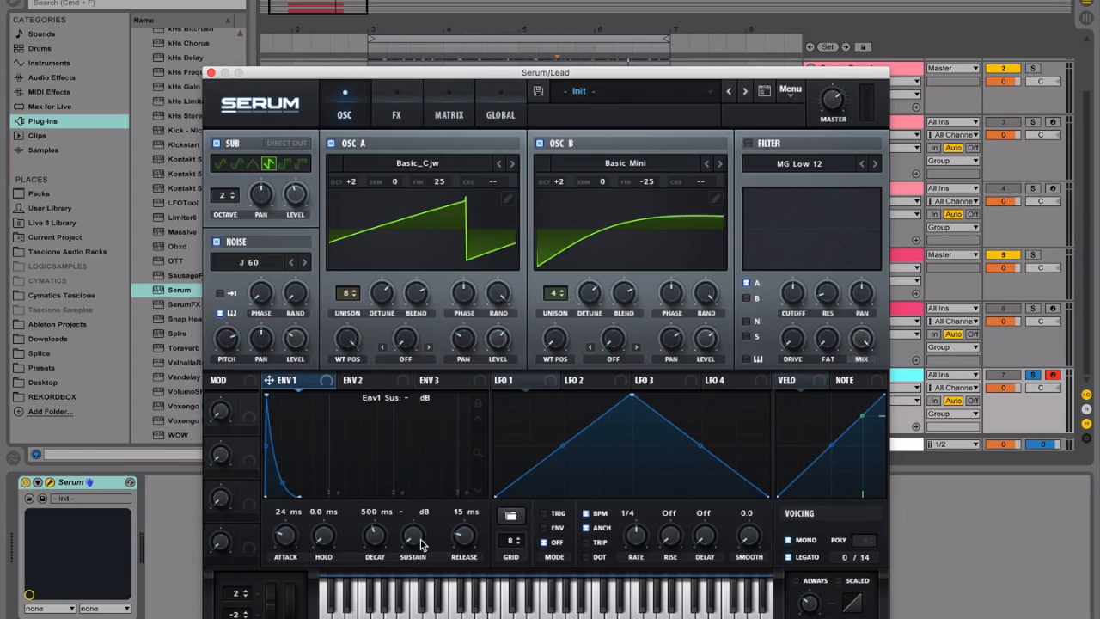
left_click_drag(283, 484, 307, 430)
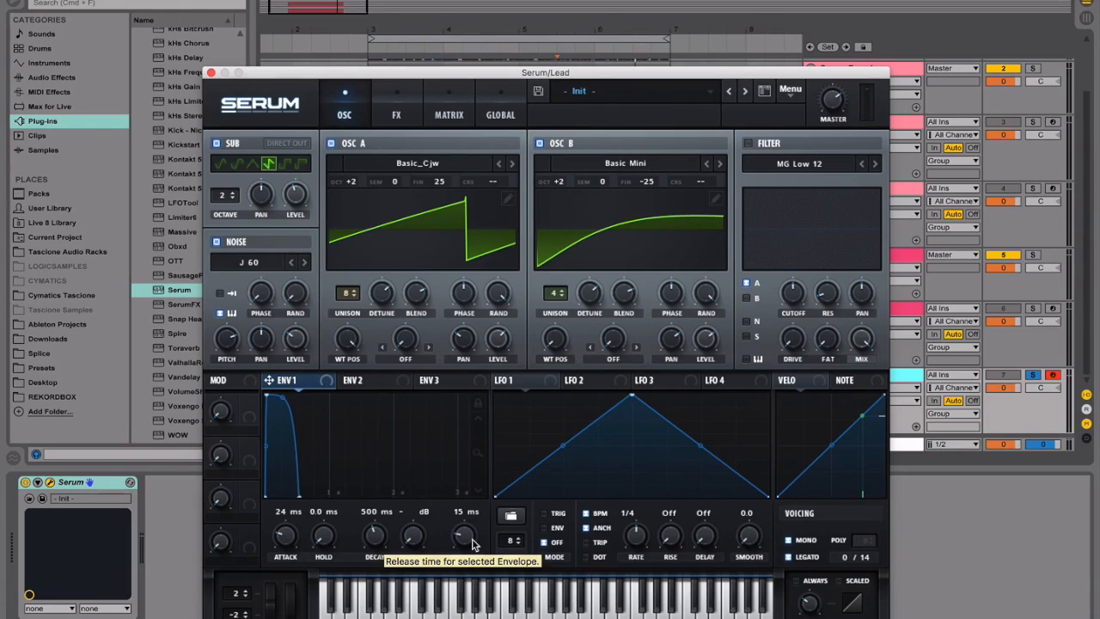
Set envelope 2's attack to 79 ms, hold to 29 ms and decay to 244 ms.
left_click(386, 383)
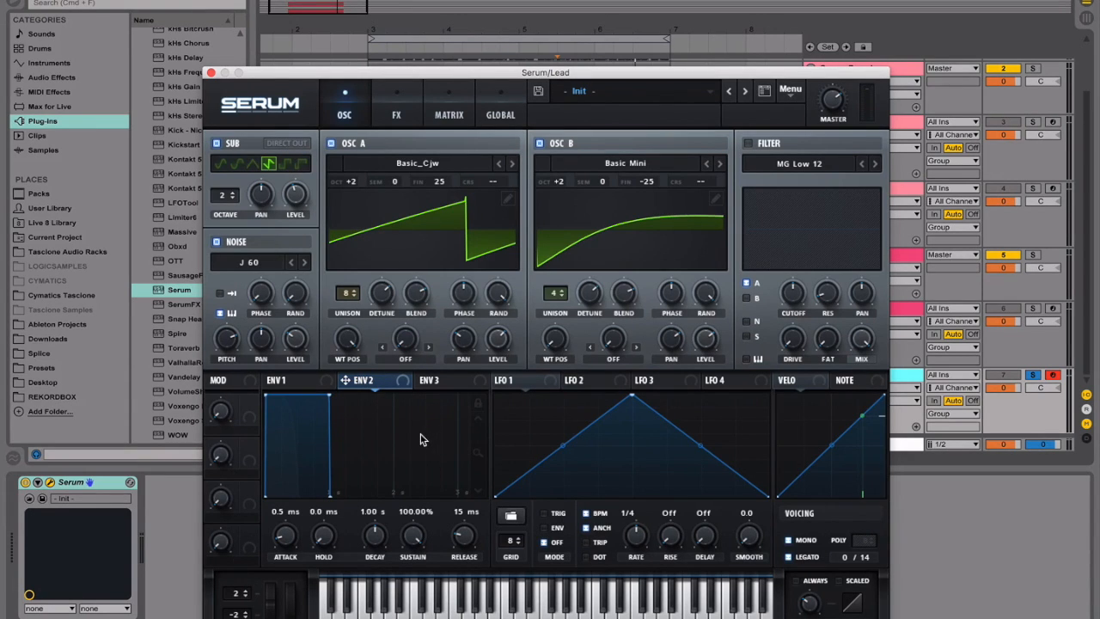
double_click(284, 536)
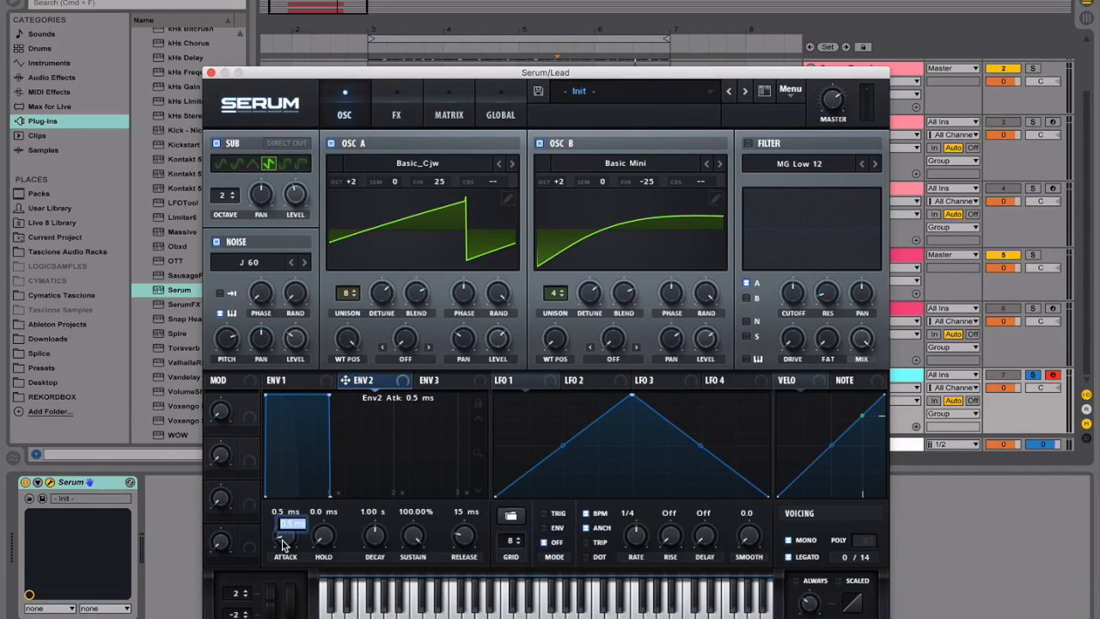
type("79")
key("Return")
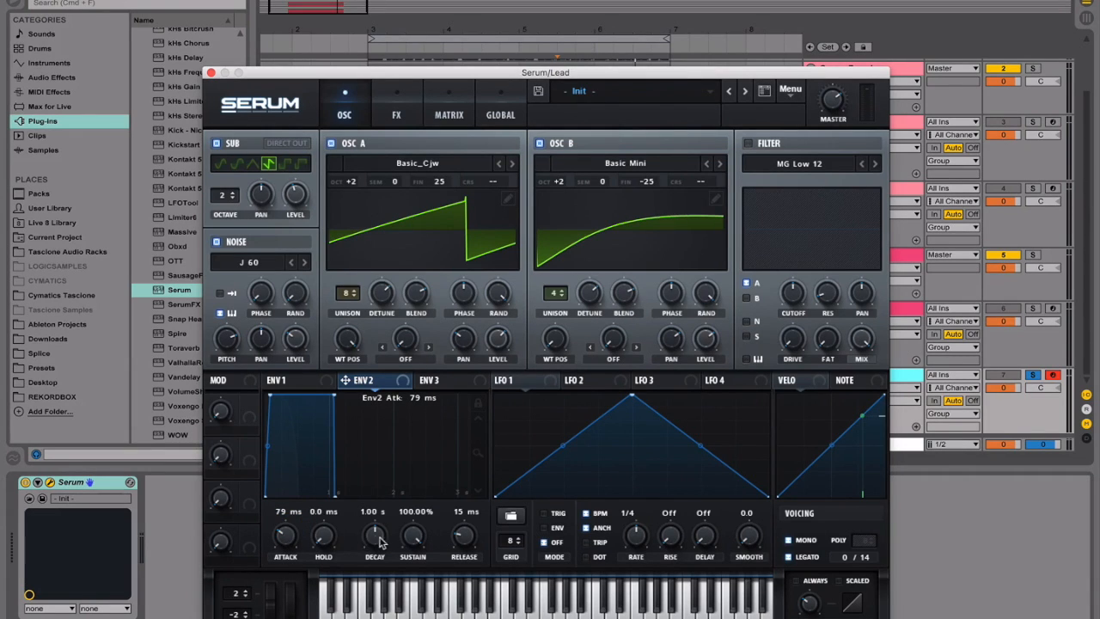
double_click(323, 540)
type("29")
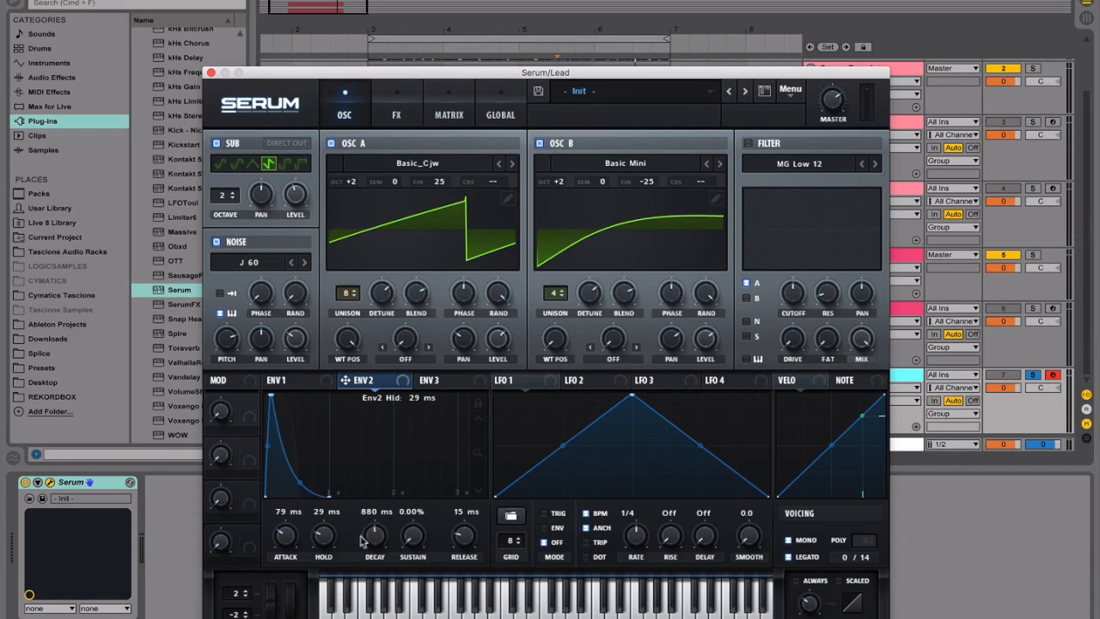
double_click(373, 537)
type("2244")
key("Return")
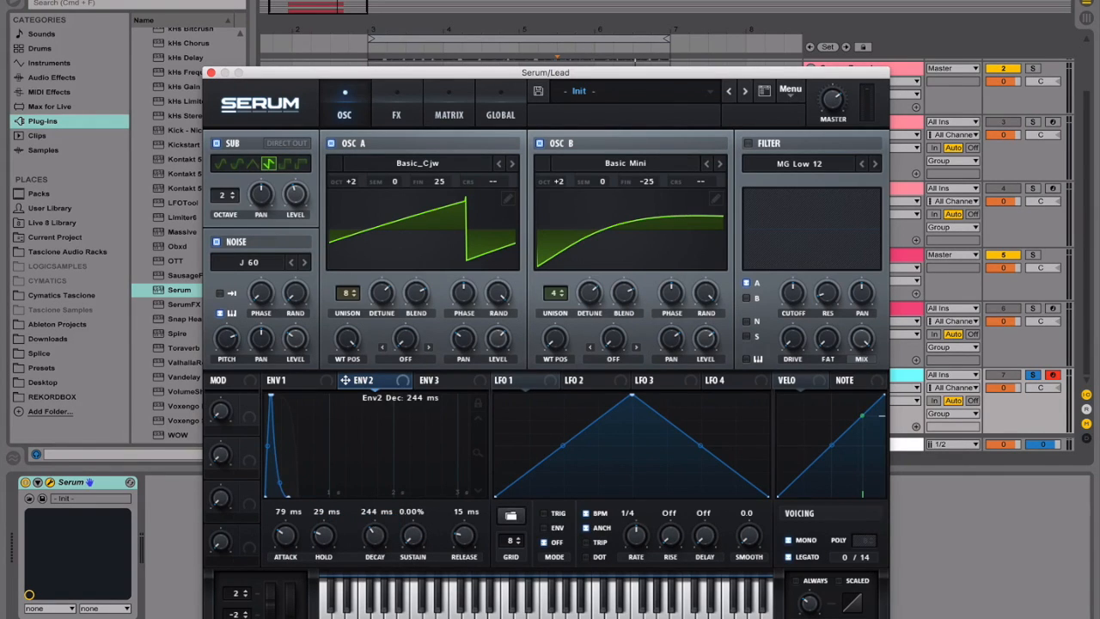
Set envelope 2's sustain to 12% and release to 76 ms.
double_click(413, 537)
type("12")
key("Return")
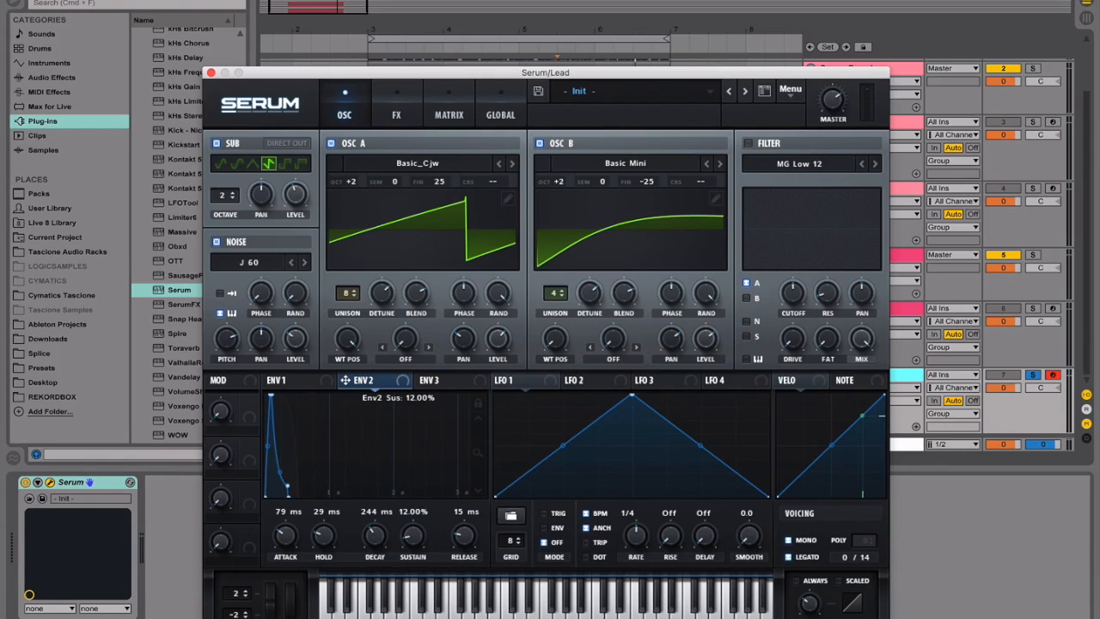
double_click(469, 528)
type("7")
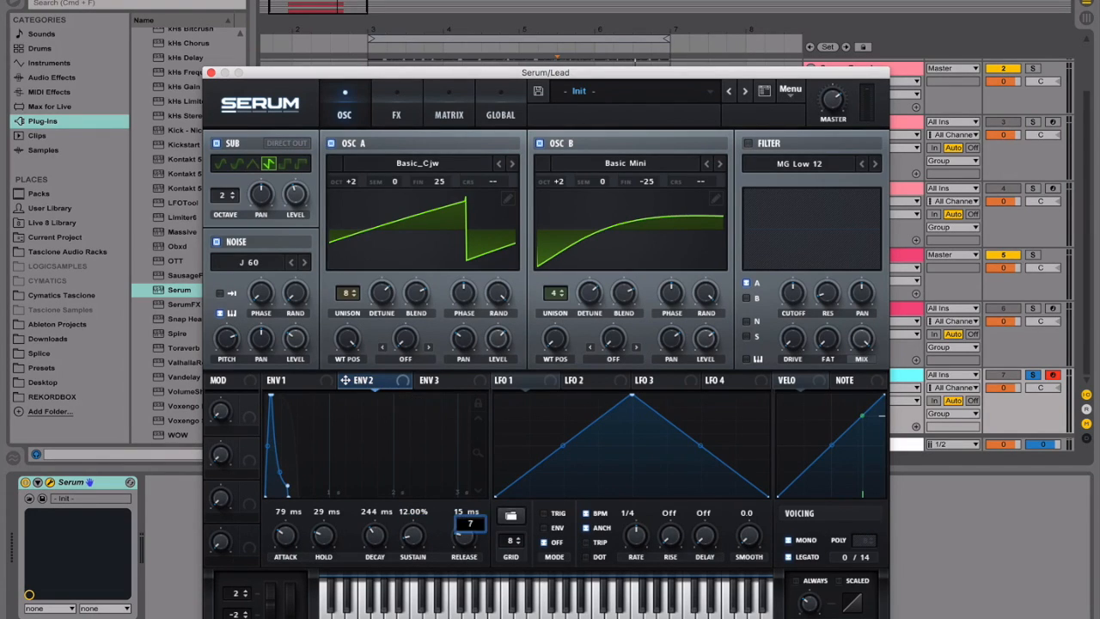
type("6")
key("Return")
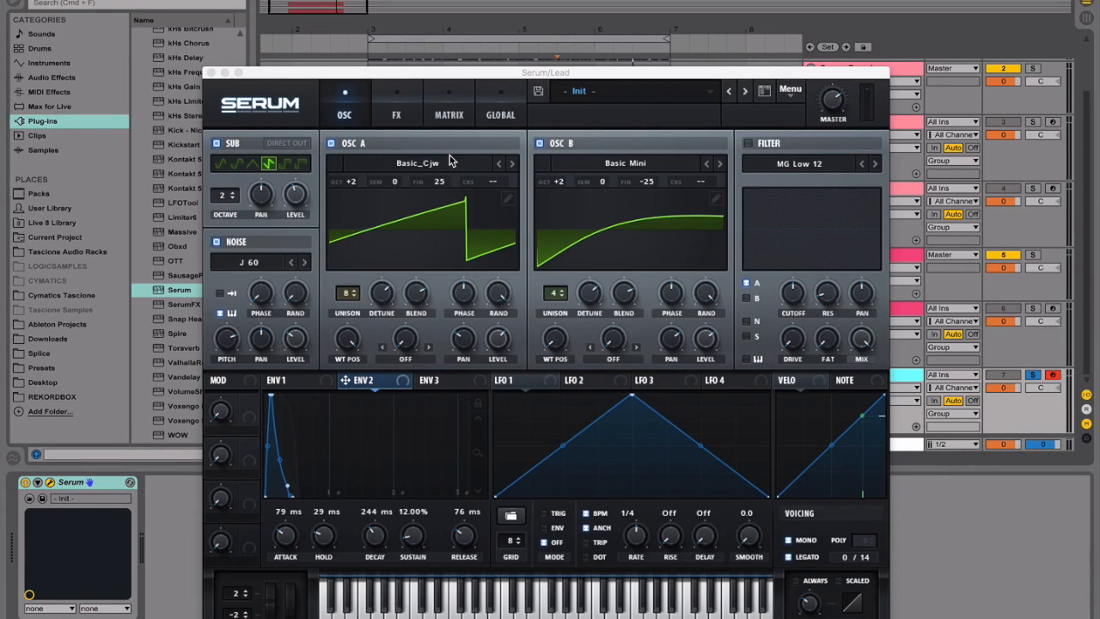
Route Env 2 to Mast.Tun in the modulation matrix with a small positive amount and slightly reduced output, and close Serum.
left_click(449, 114)
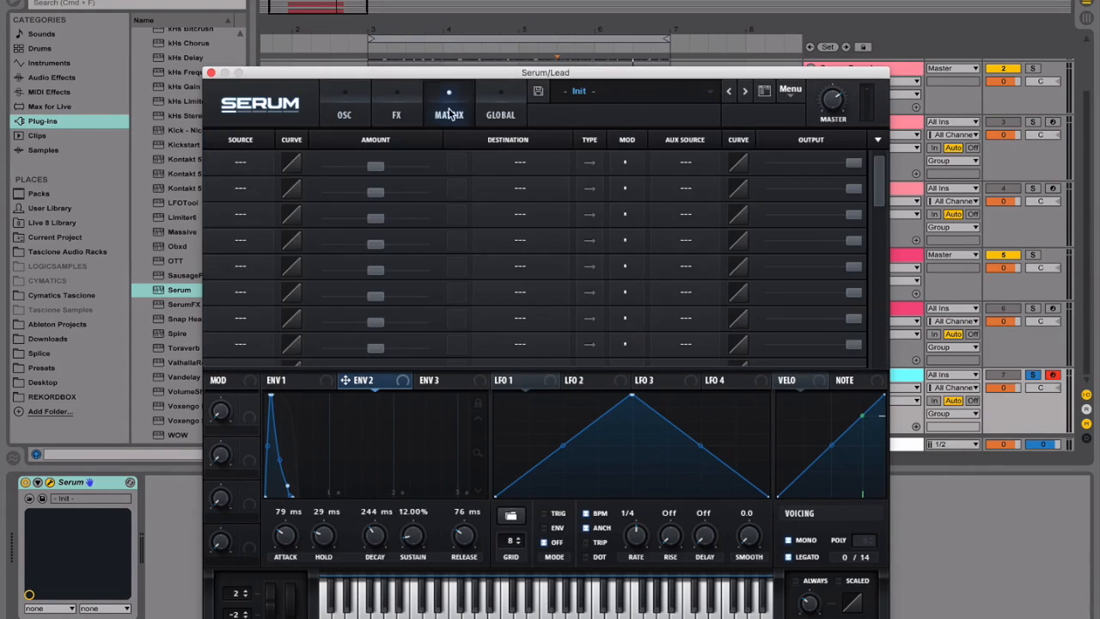
left_click(261, 168)
left_click(250, 221)
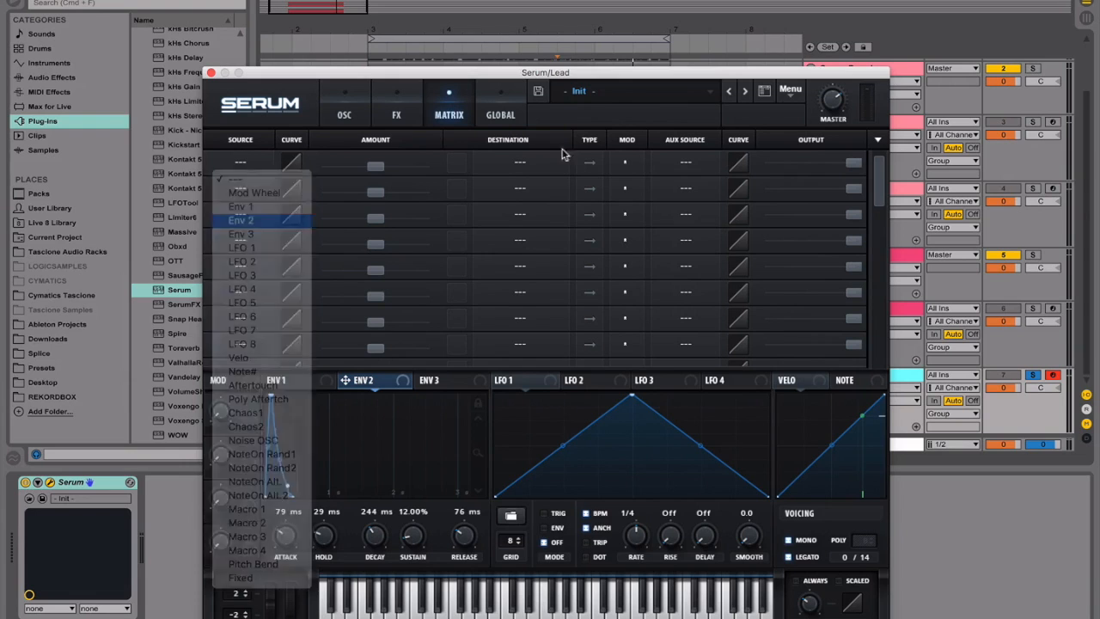
left_click(526, 163)
mouse_move(550, 280)
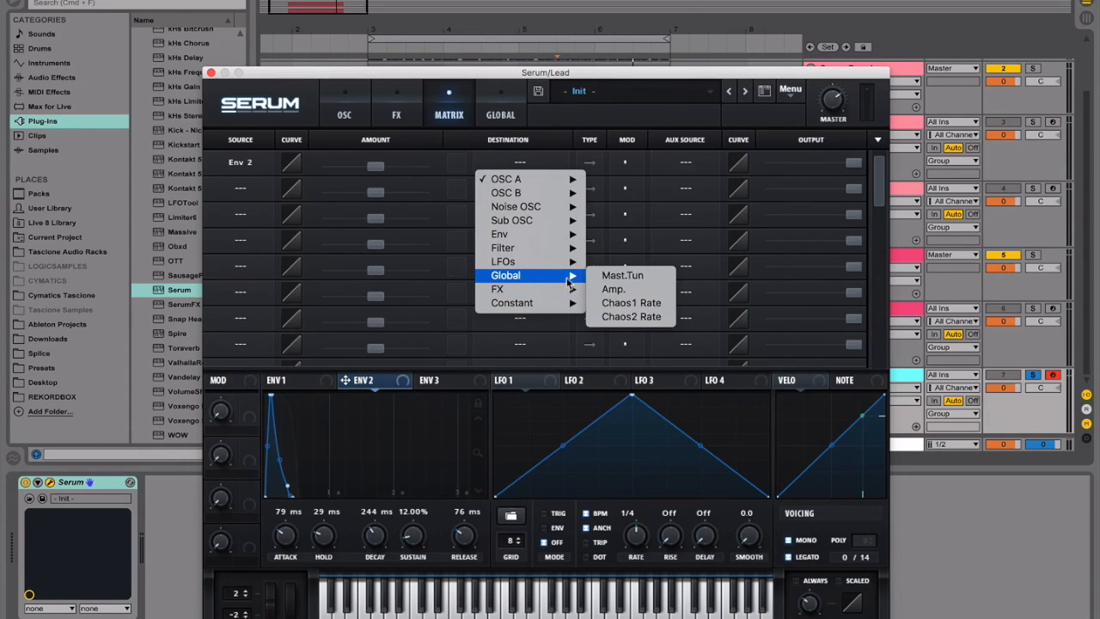
left_click(622, 275)
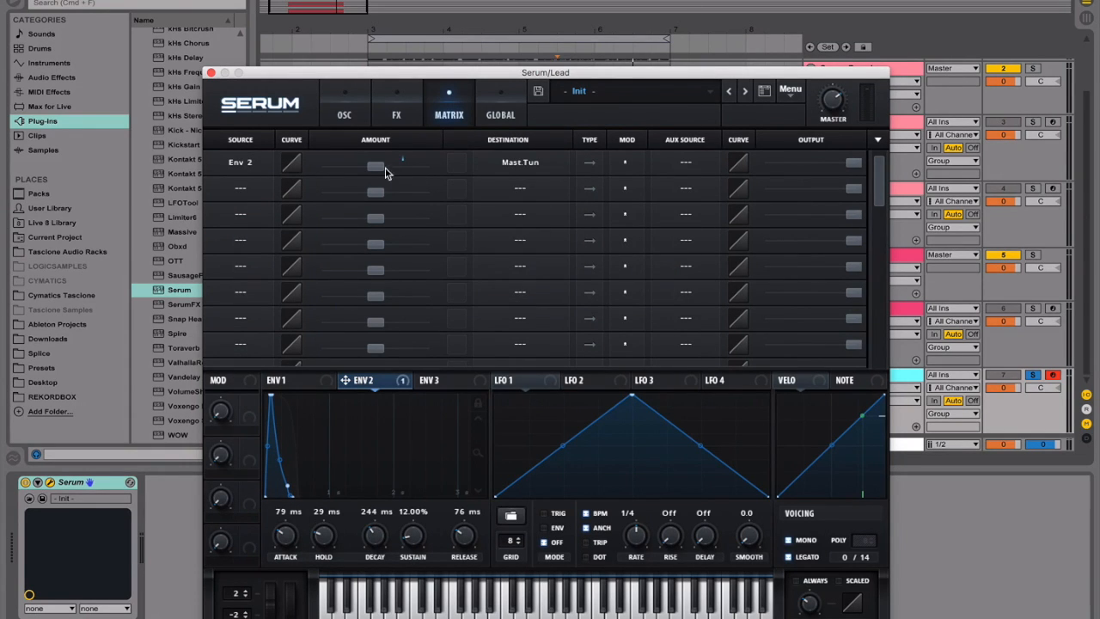
left_click_drag(387, 170, 388, 174)
left_click_drag(846, 164, 838, 175)
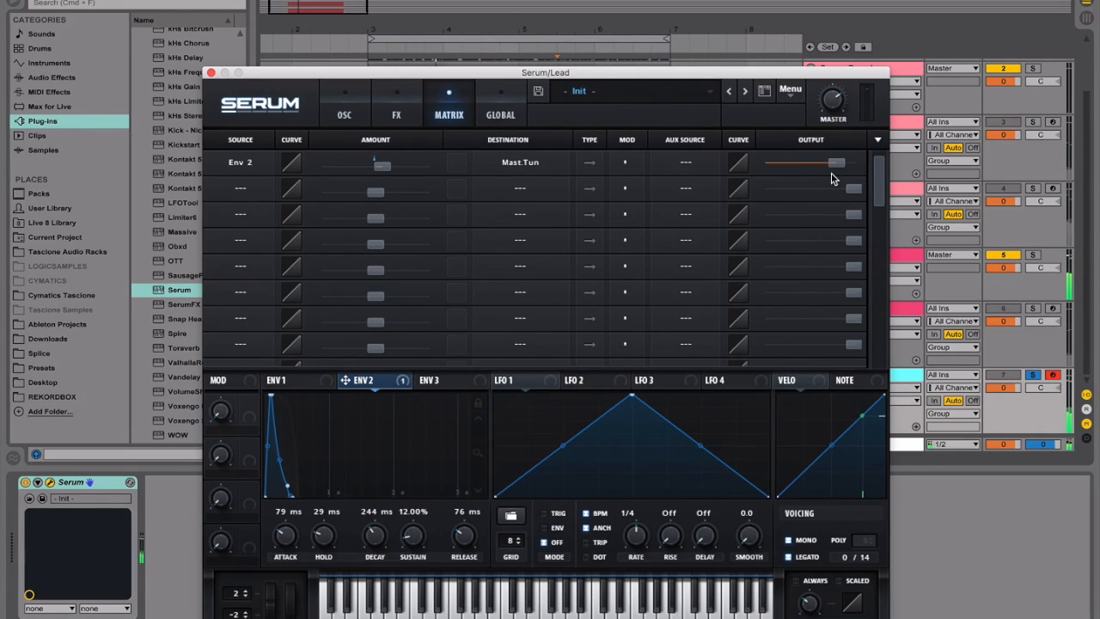
left_click(210, 74)
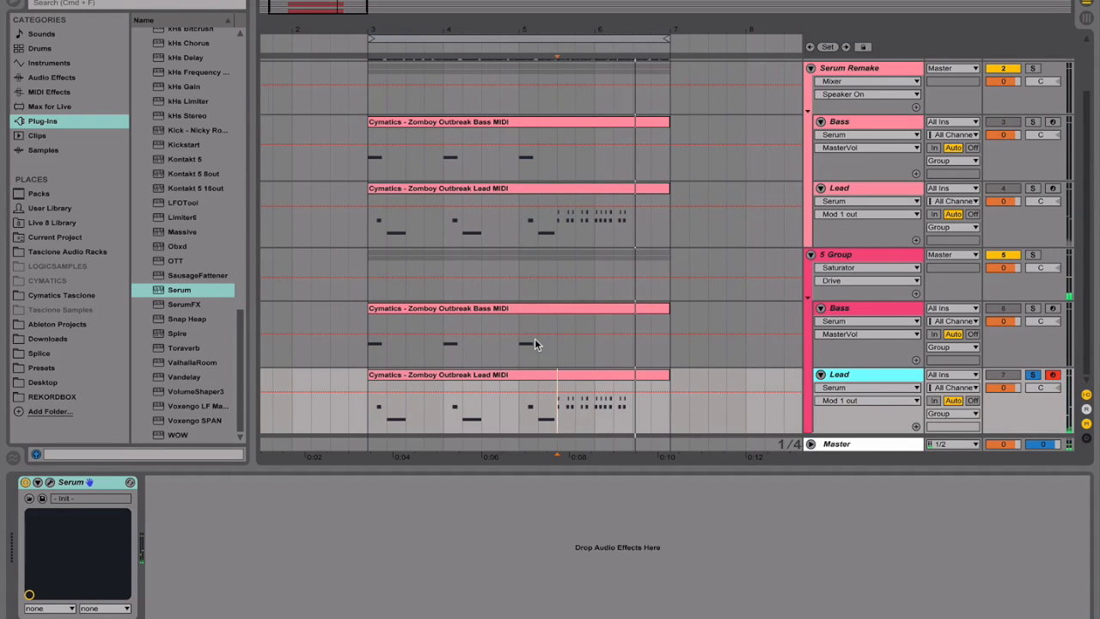
Reopen the Lead track's Serum and set envelope 3's attack to 317 ms and decay to 494 ms.
left_click(50, 483)
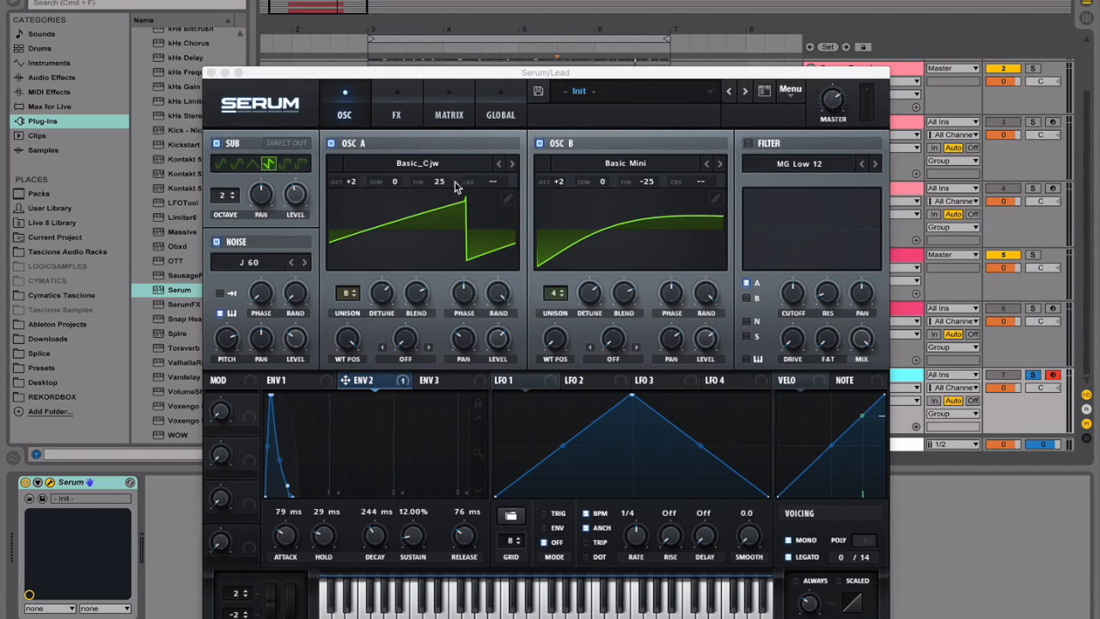
left_click(438, 381)
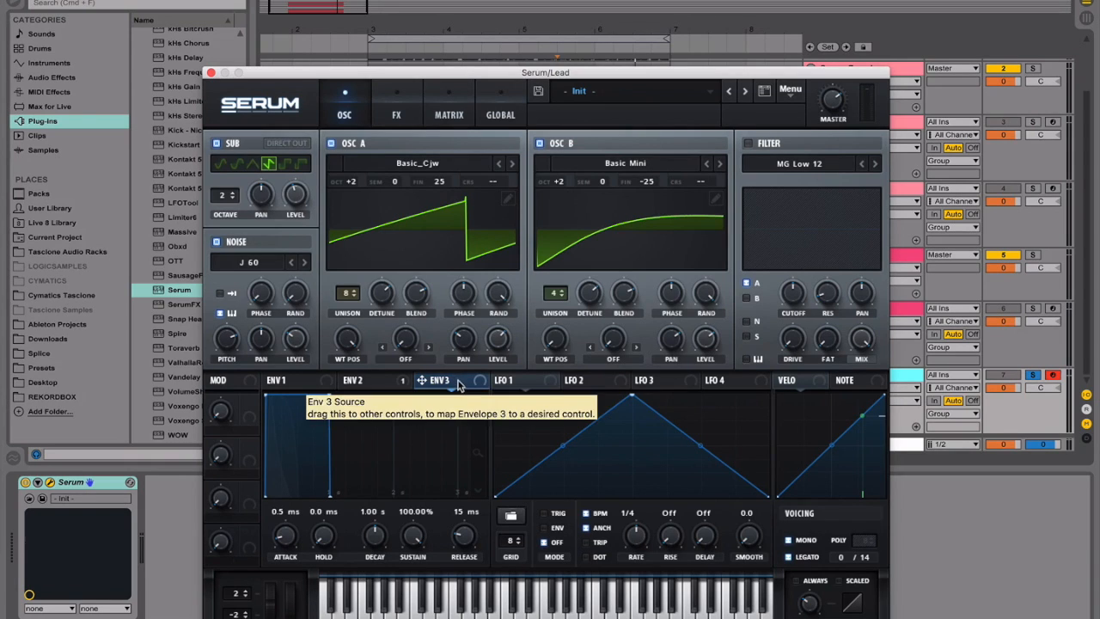
double_click(286, 544)
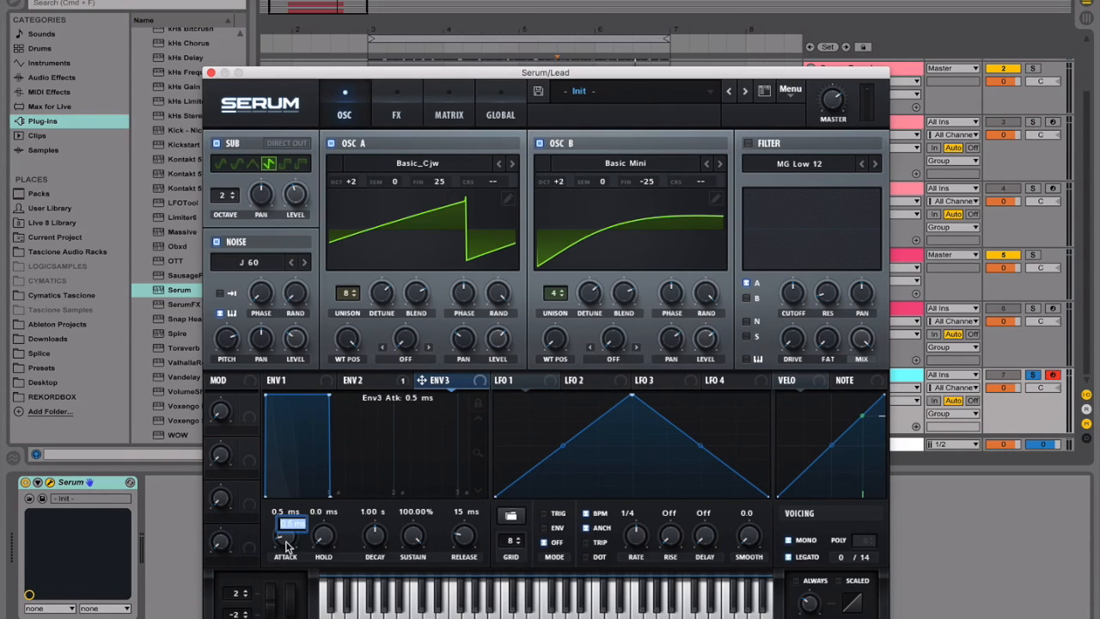
type("317")
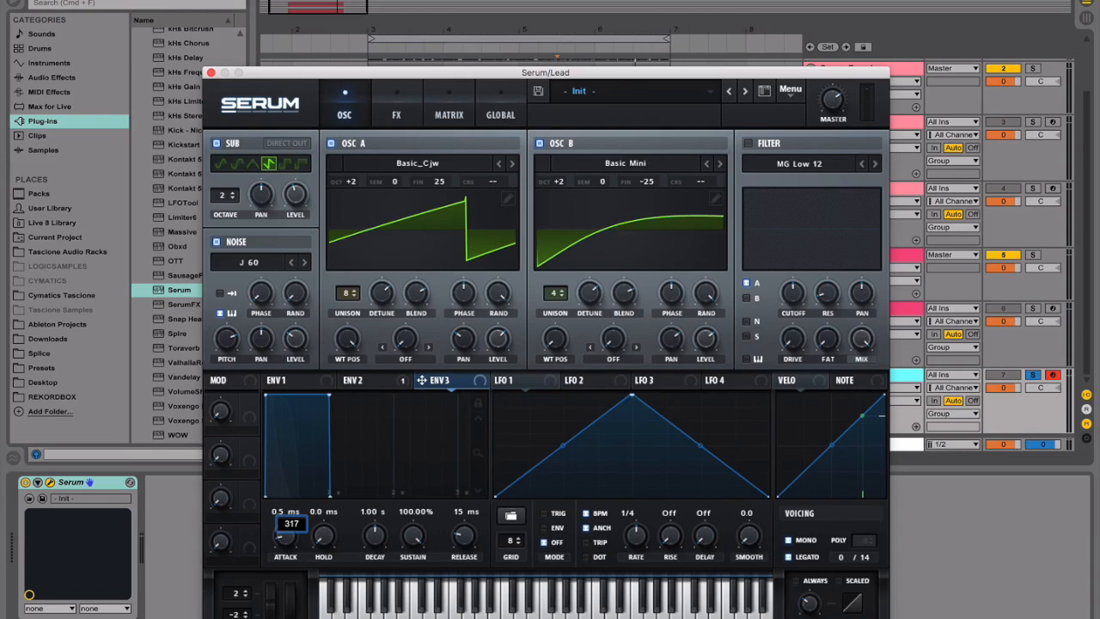
key("Return")
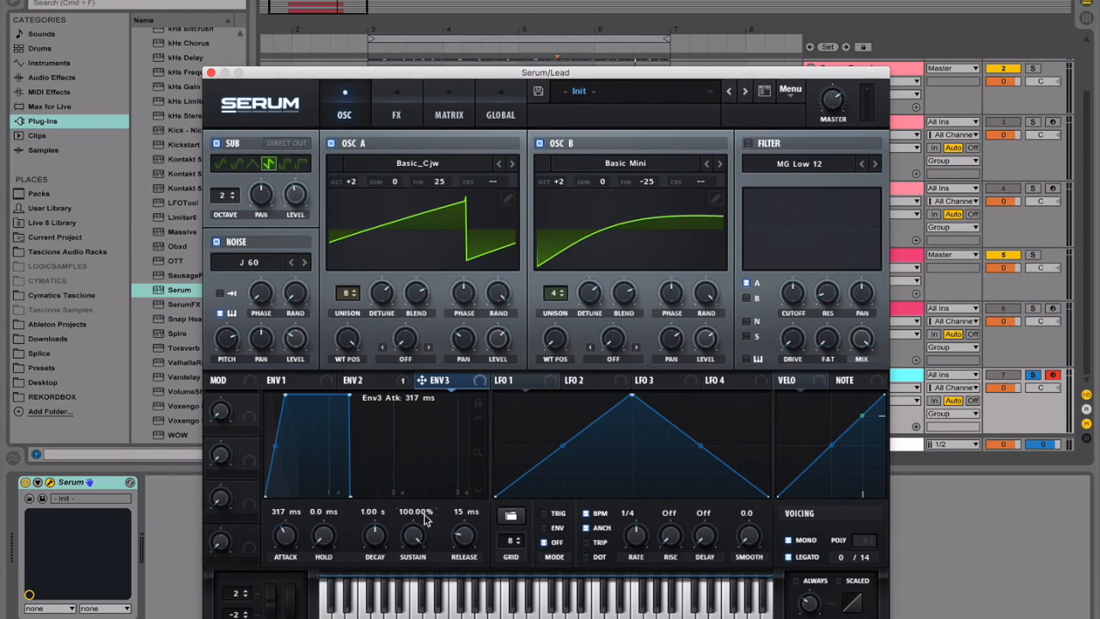
double_click(378, 533)
type("494")
key("Return")
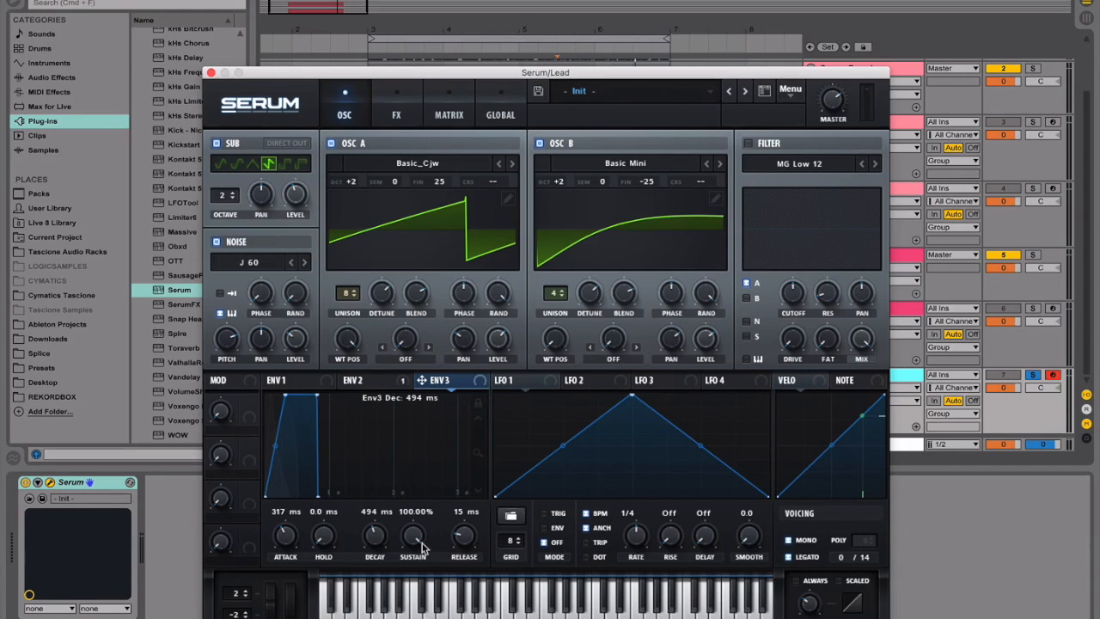
Set envelope 3's sustain to 0% and release to 76 ms, and straighten its decay curve.
left_click_drag(417, 537, 417, 585)
left_click_drag(418, 546, 418, 560)
double_click(468, 543)
type("76")
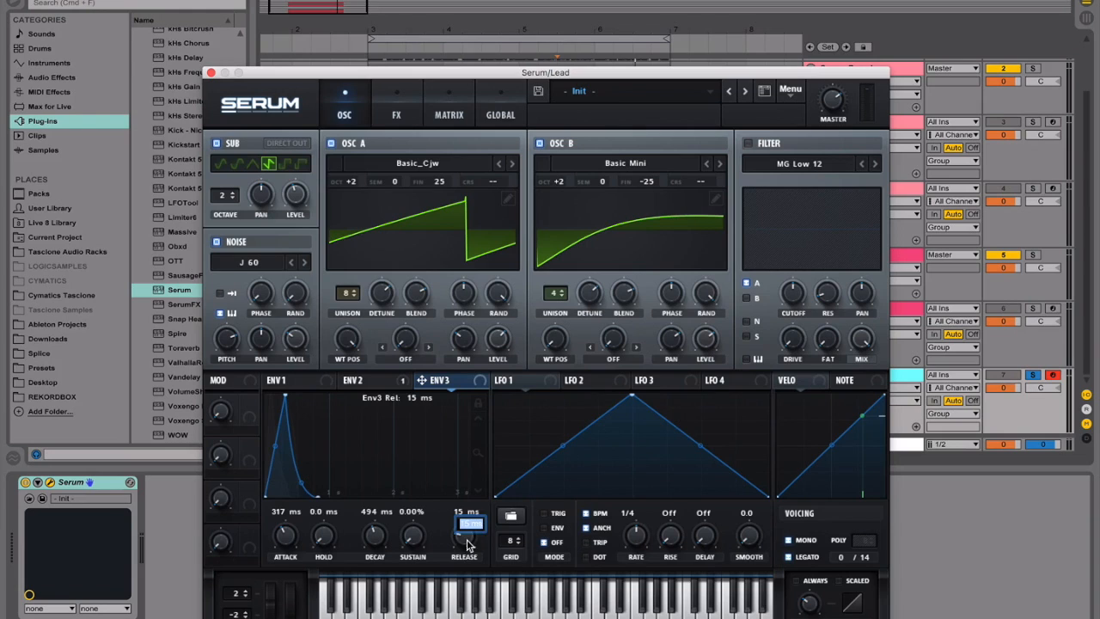
key("Return")
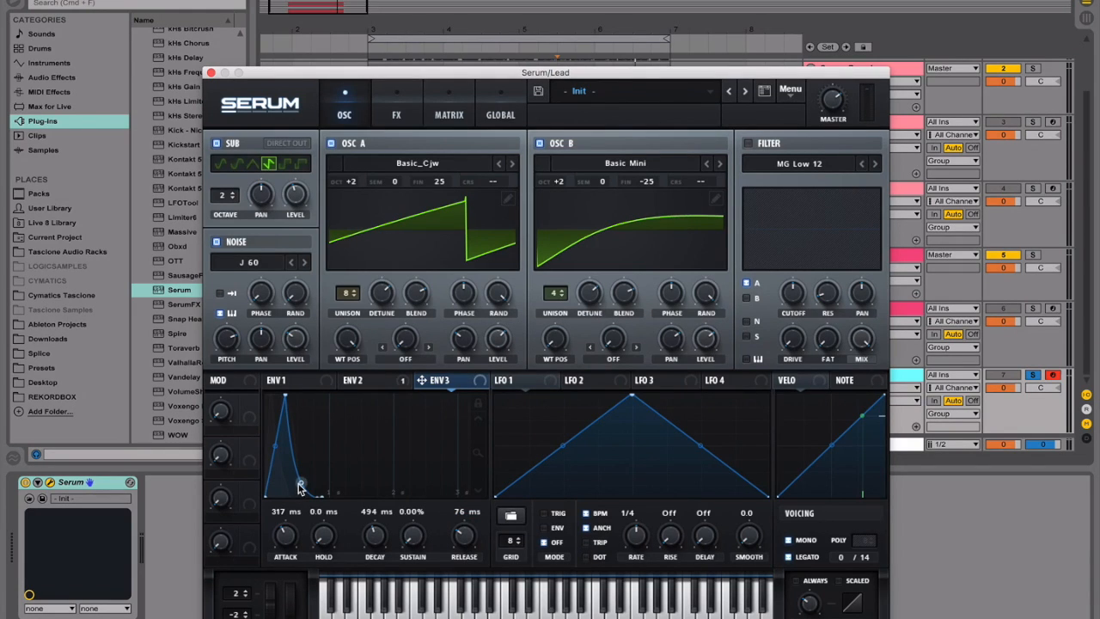
left_click_drag(301, 487, 309, 466)
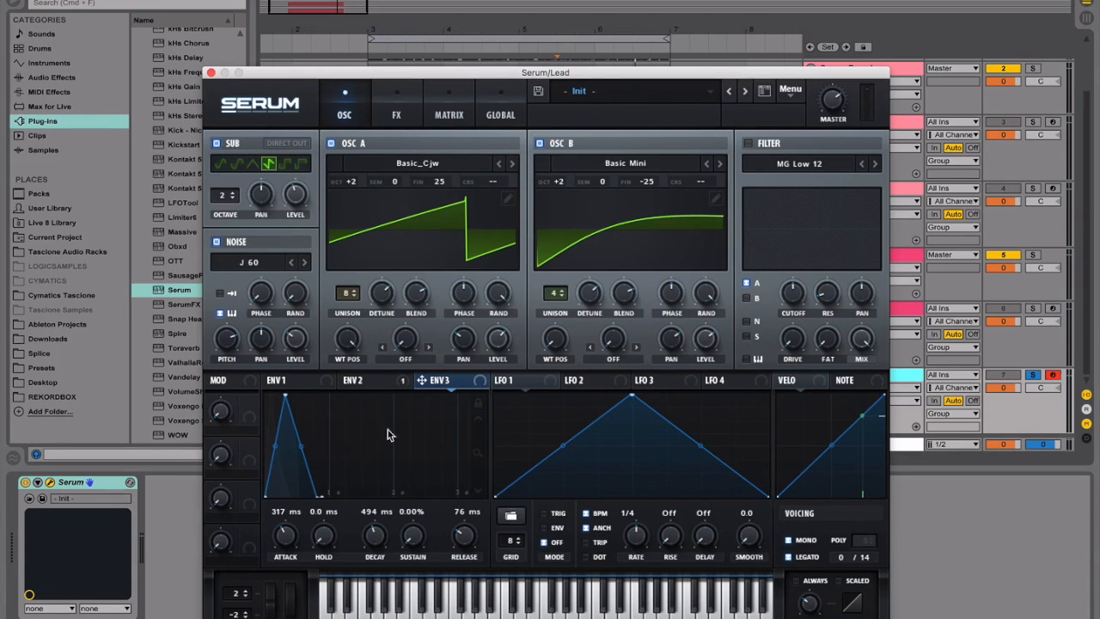
Map envelope 3 to the unison blend of oscillators A and B, removing its mistaken assignment to oscillator B's detune.
left_click_drag(471, 388, 392, 329)
left_click_drag(444, 389, 575, 352)
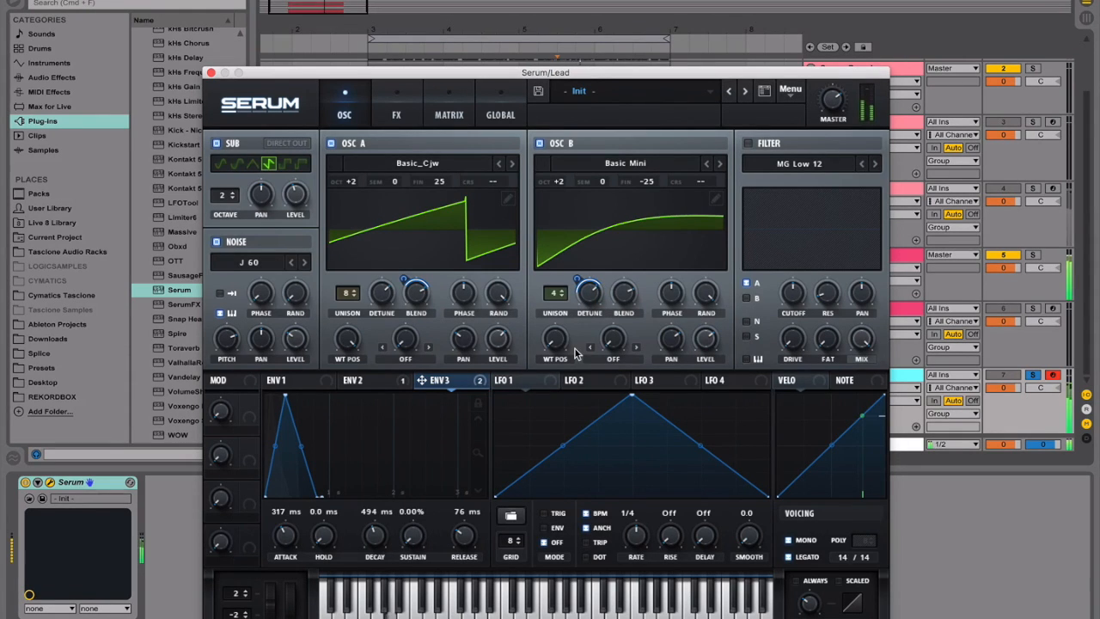
right_click(589, 292)
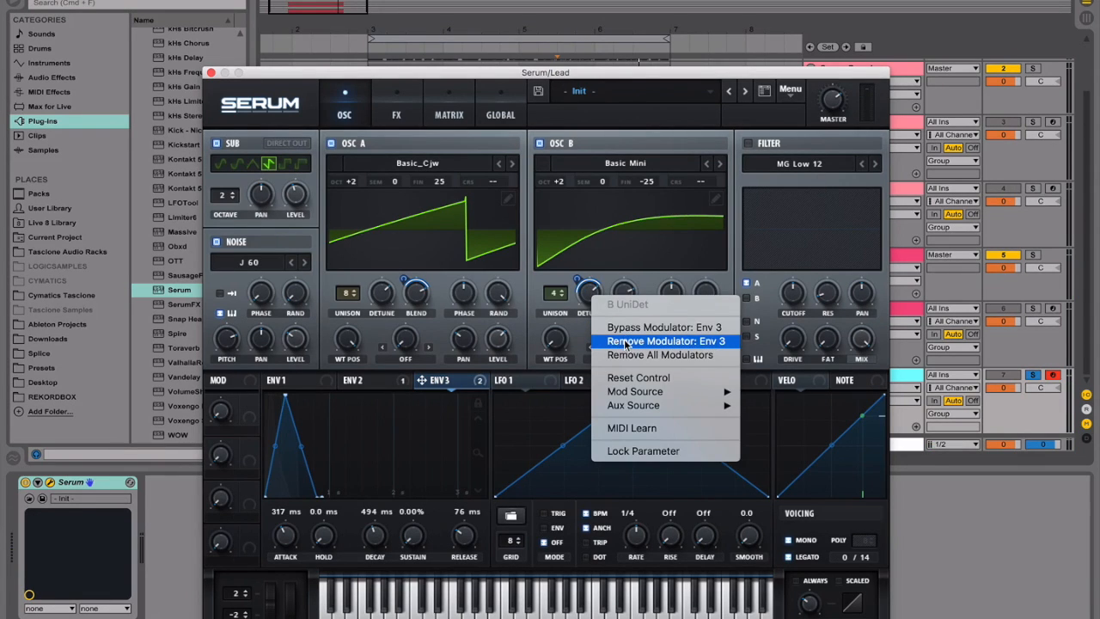
left_click(625, 341)
left_click_drag(445, 381, 611, 347)
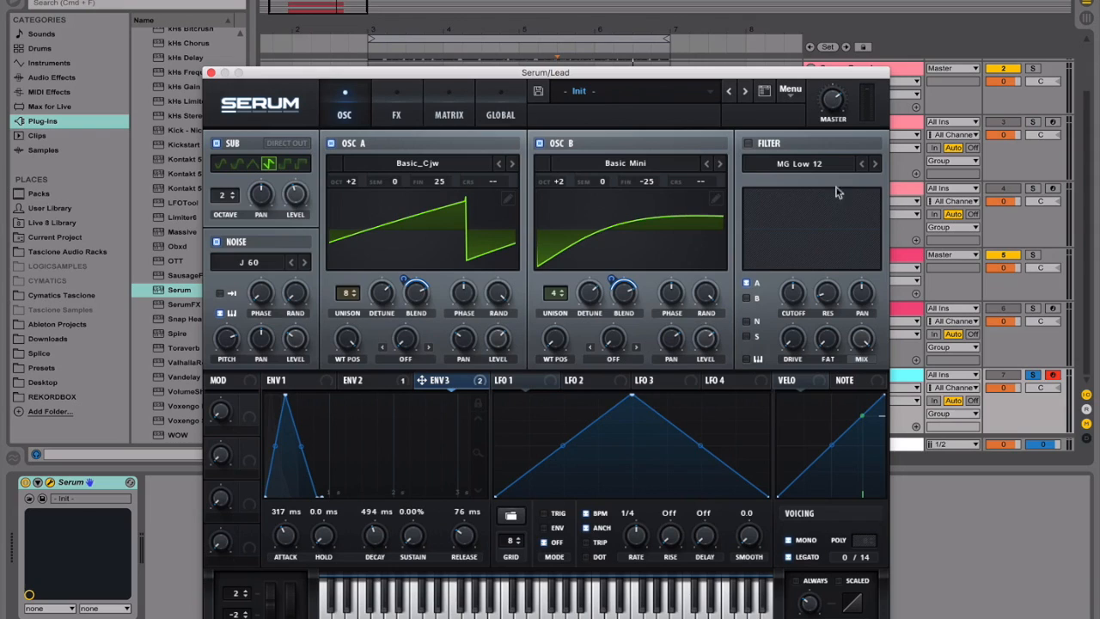
Enable the Hyper/Dimension effect, set the Hyper rate to 15 and raise its detune.
left_click(397, 110)
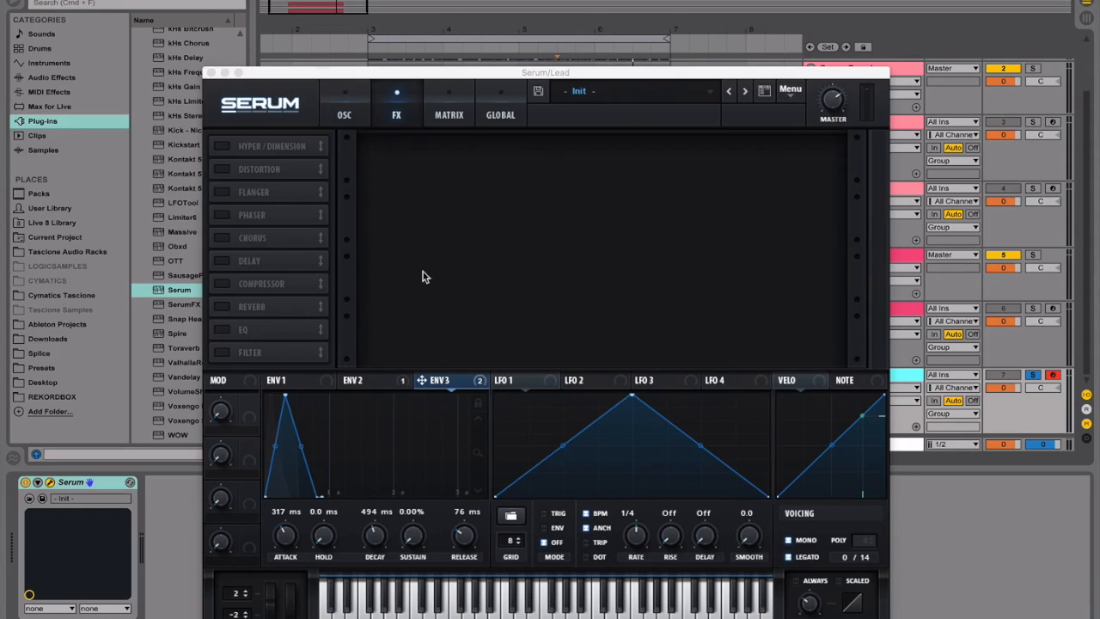
left_click(222, 147)
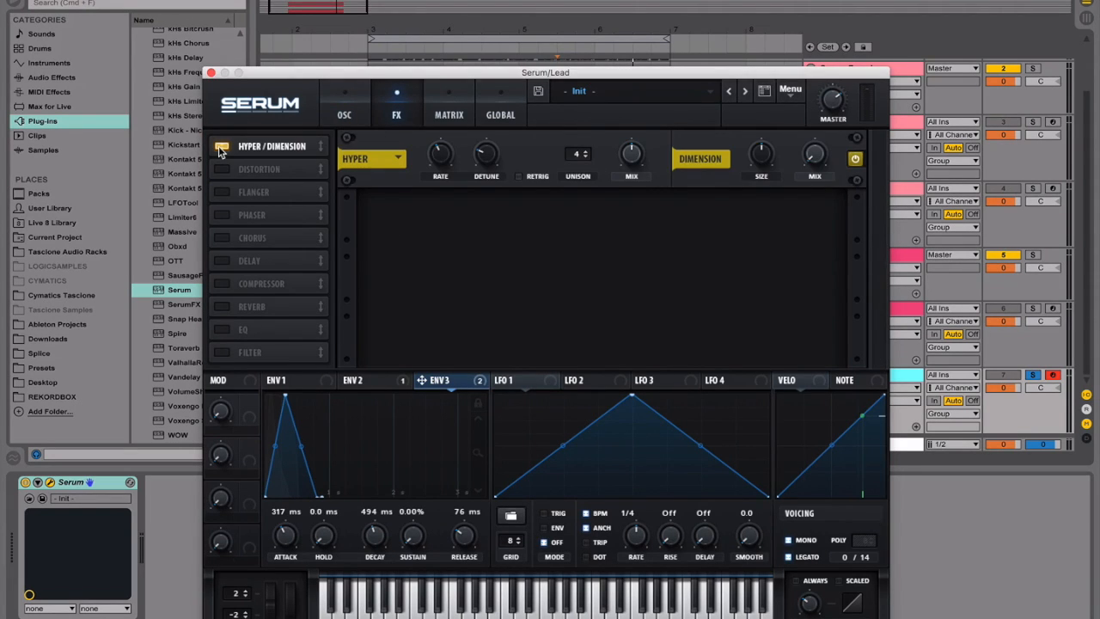
double_click(446, 163)
type("15")
key("Return")
key("space")
double_click(491, 163)
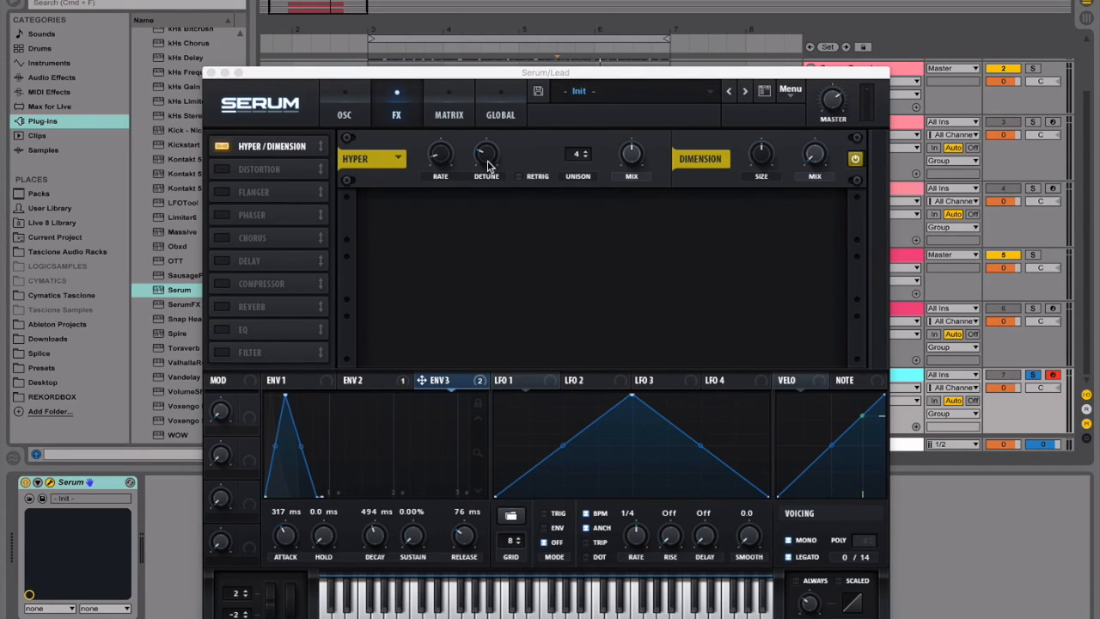
key("Return")
Set the Hyper effect's mix to 30% and its unison to 7 voices.
double_click(632, 159)
type("30")
key("Return")
left_click_drag(590, 155, 587, 77)
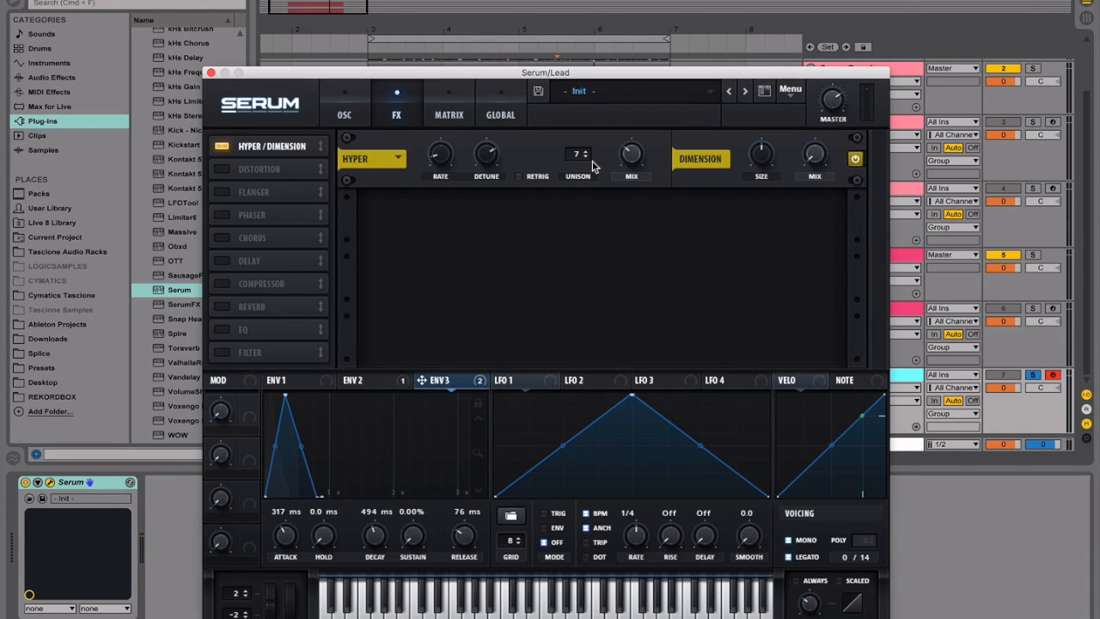
Reduce the Dimension effect's size and set its mix to 70%.
left_click(762, 156)
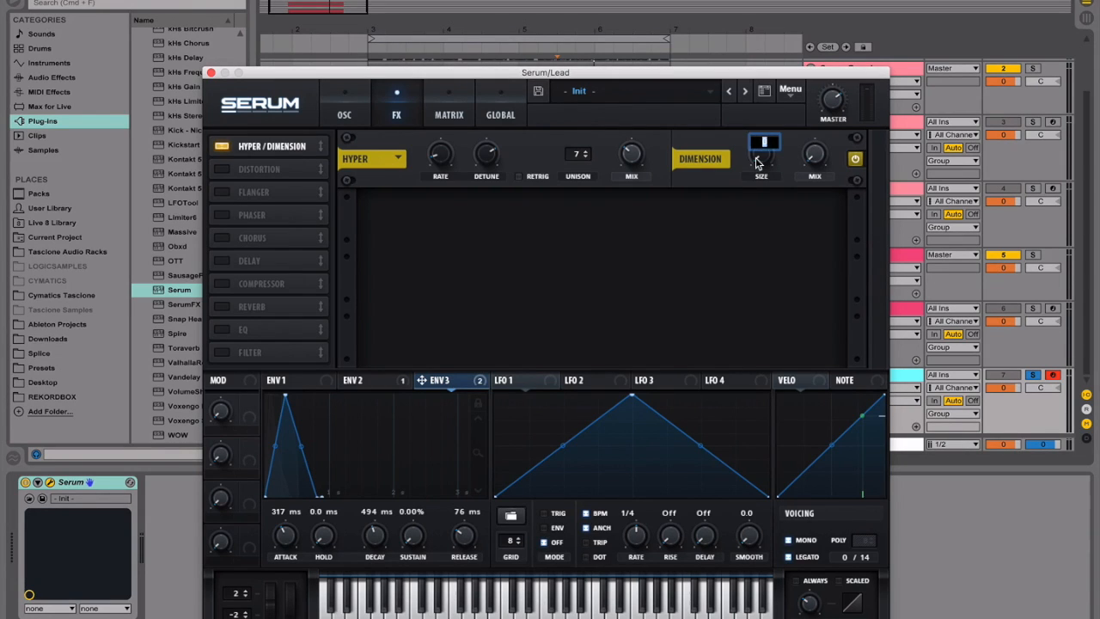
mouse_move(817, 159)
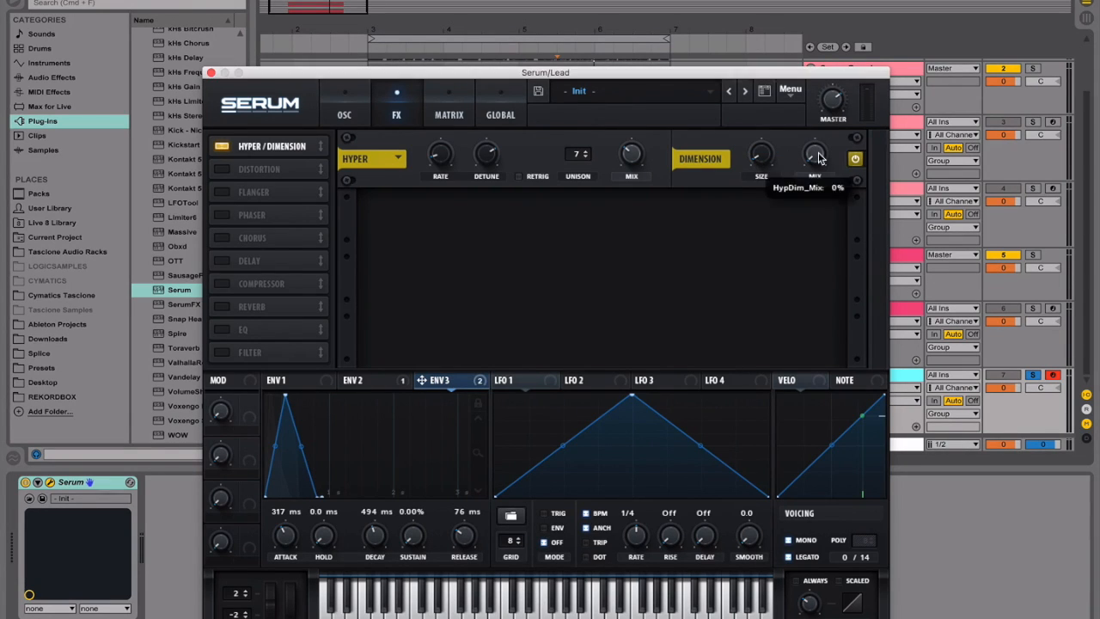
type("70")
key("Return")
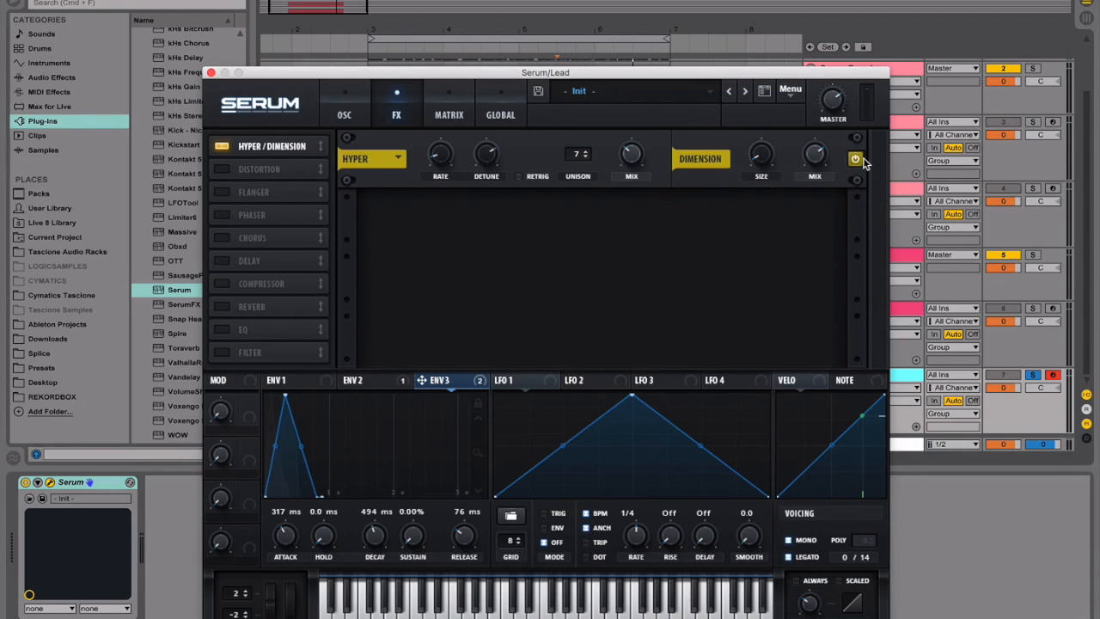
Enable Chorus directly after Hyper/Dimension, sync its rate to BPM, and adjust delay 1 and delay 2.
left_click(221, 239)
left_click_drag(257, 239, 266, 171)
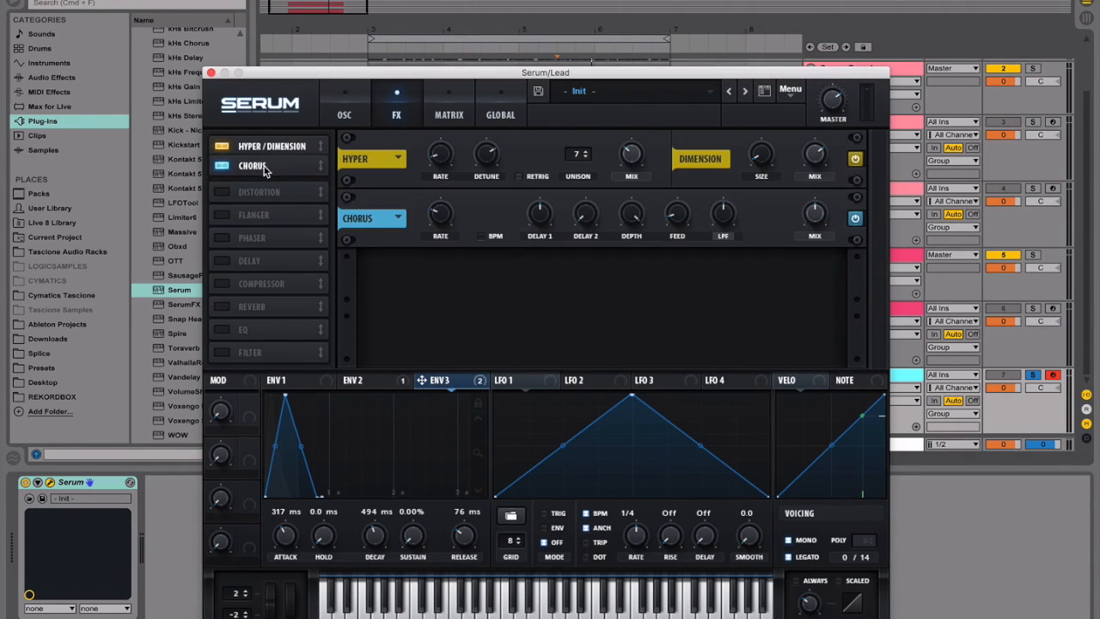
left_click(481, 237)
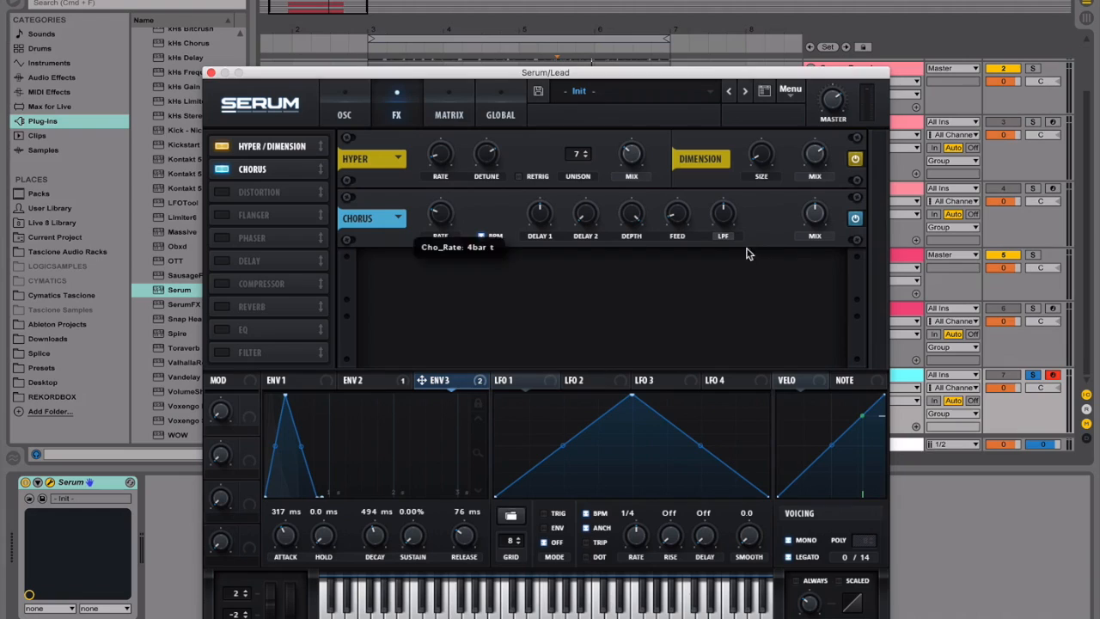
left_click(548, 223)
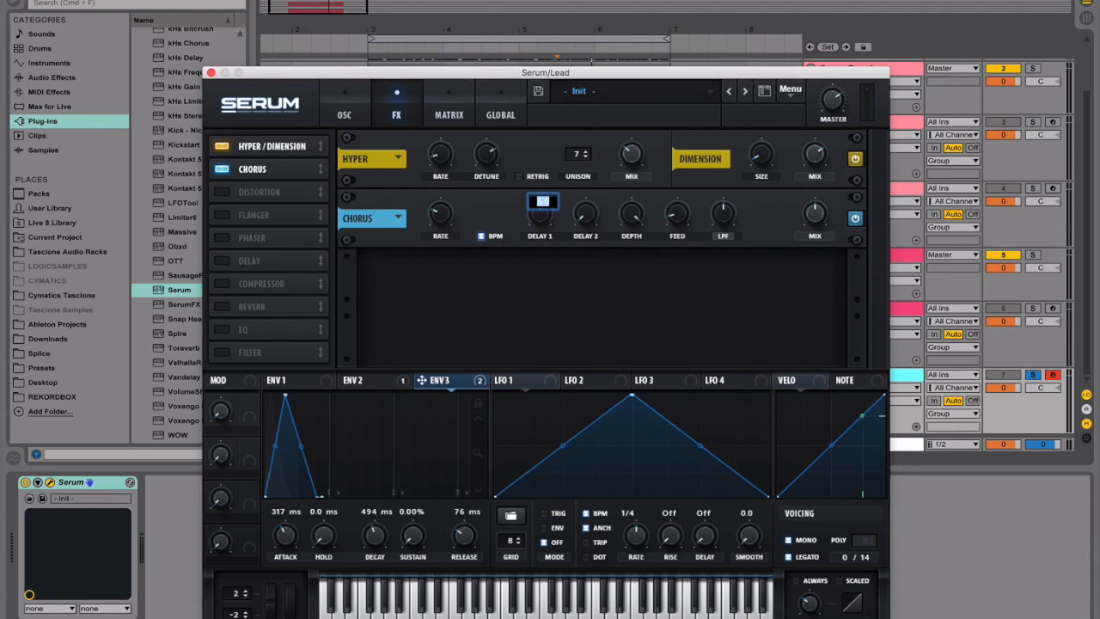
left_click(585, 215)
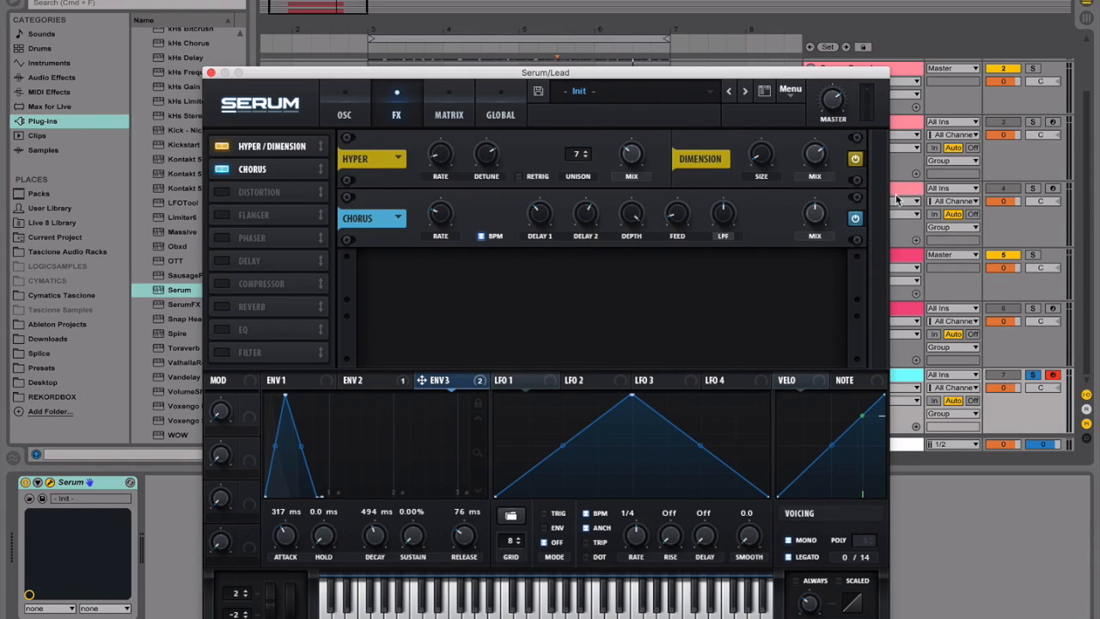
Raise the chorus feedback, open its low-pass filter fully and set its mix to 15%.
mouse_move(636, 218)
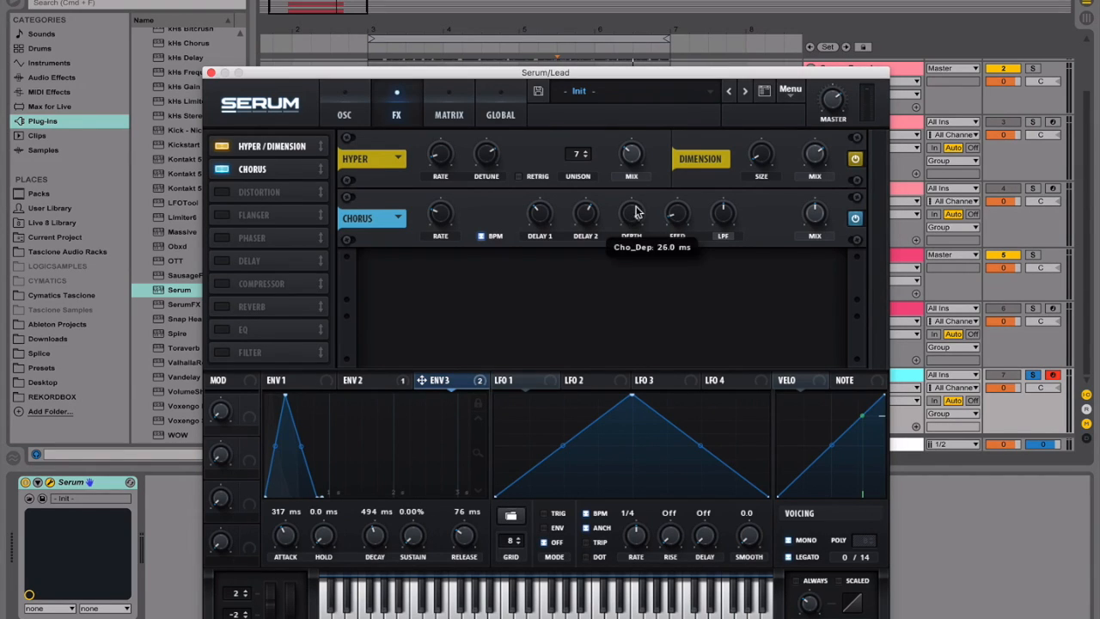
mouse_move(680, 214)
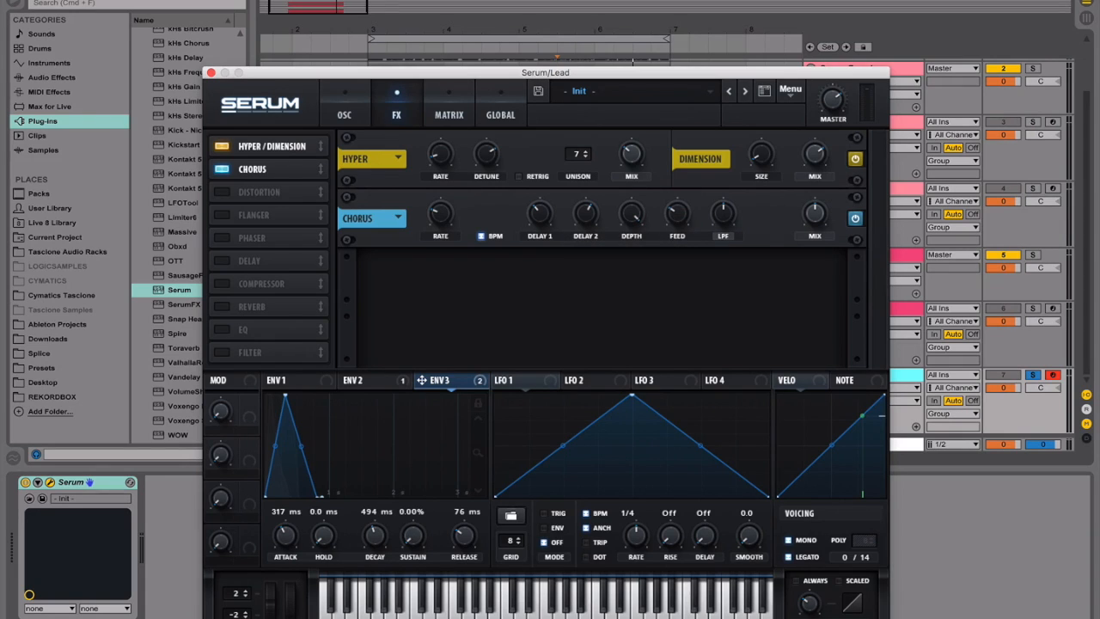
left_click_drag(728, 217, 735, 110)
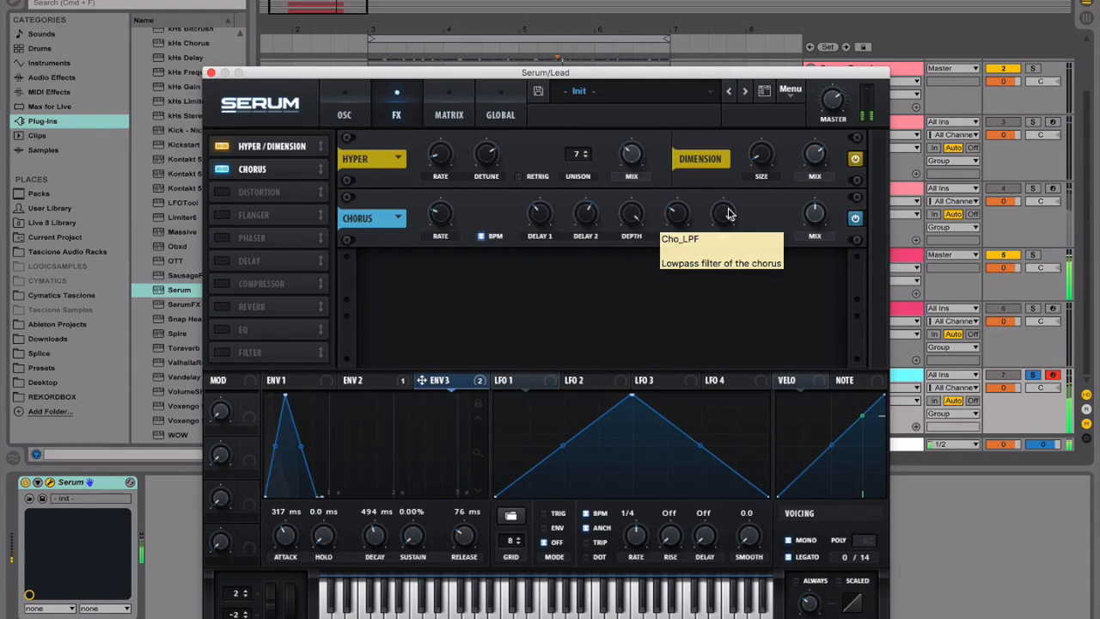
double_click(826, 213)
type("15")
key("Return")
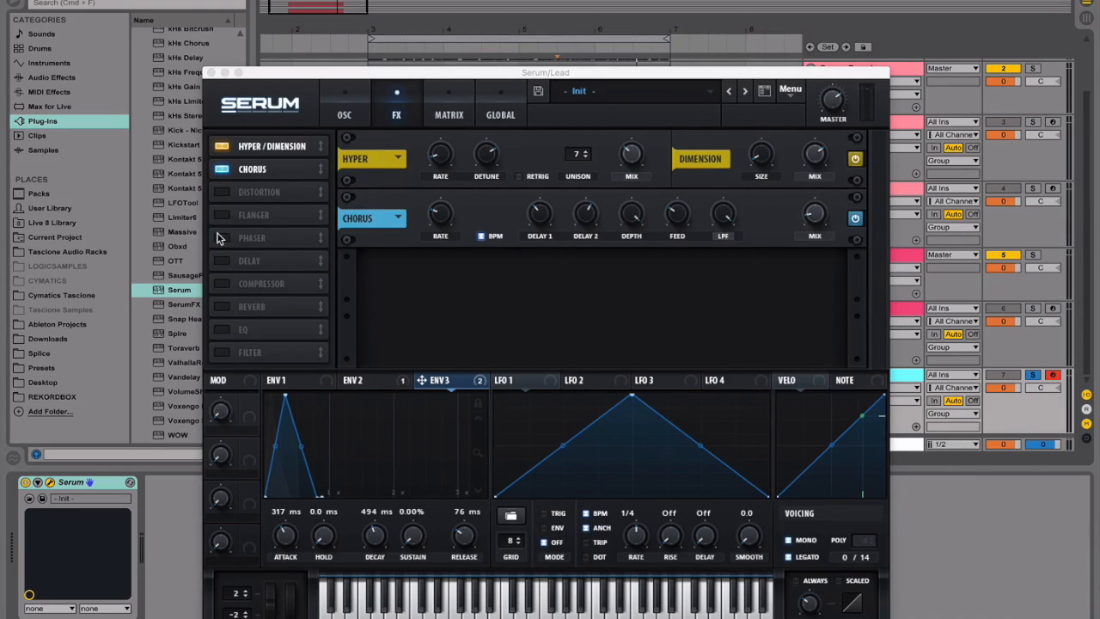
Enable Phaser after the chorus, set its depth to 70% and lower its frequency.
left_click(221, 238)
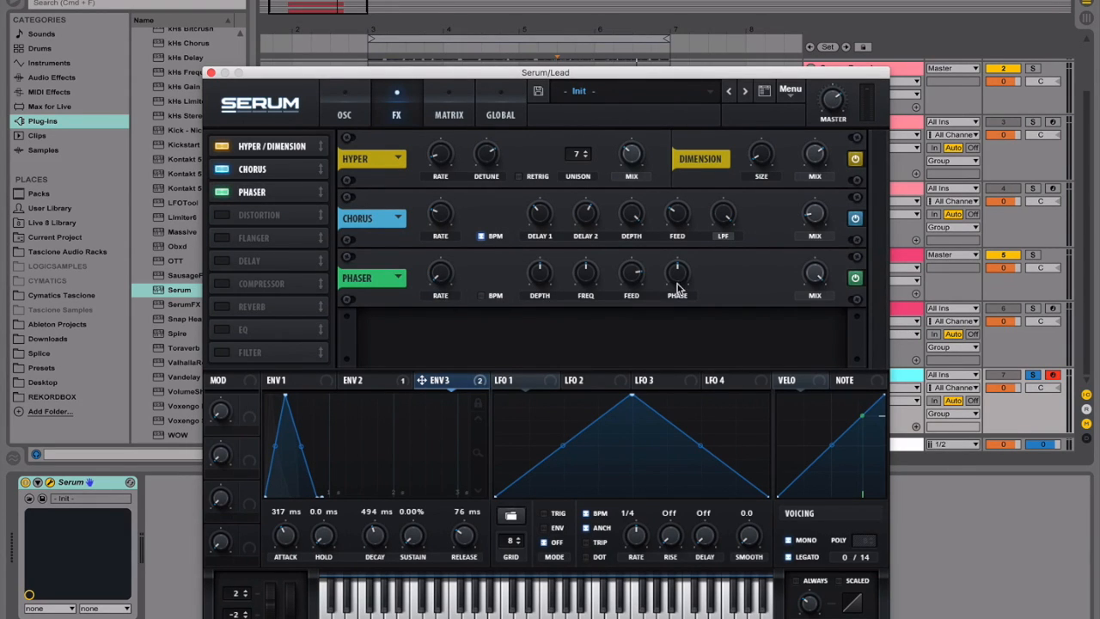
left_click(921, 203)
double_click(548, 281)
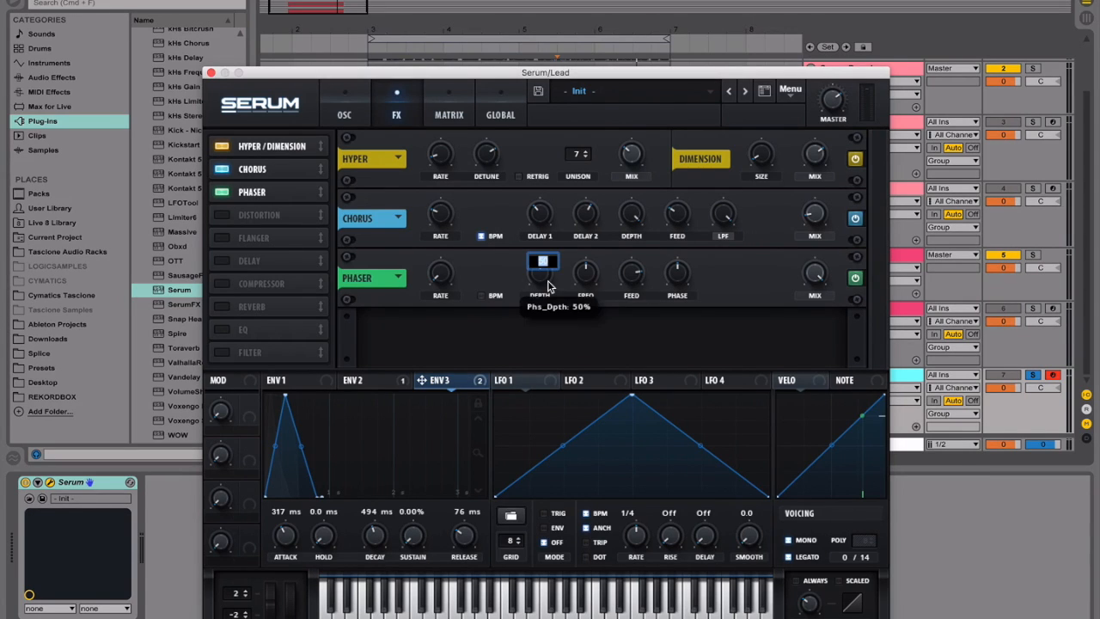
type("70")
key("Return")
double_click(585, 274)
type("3")
key("Return")
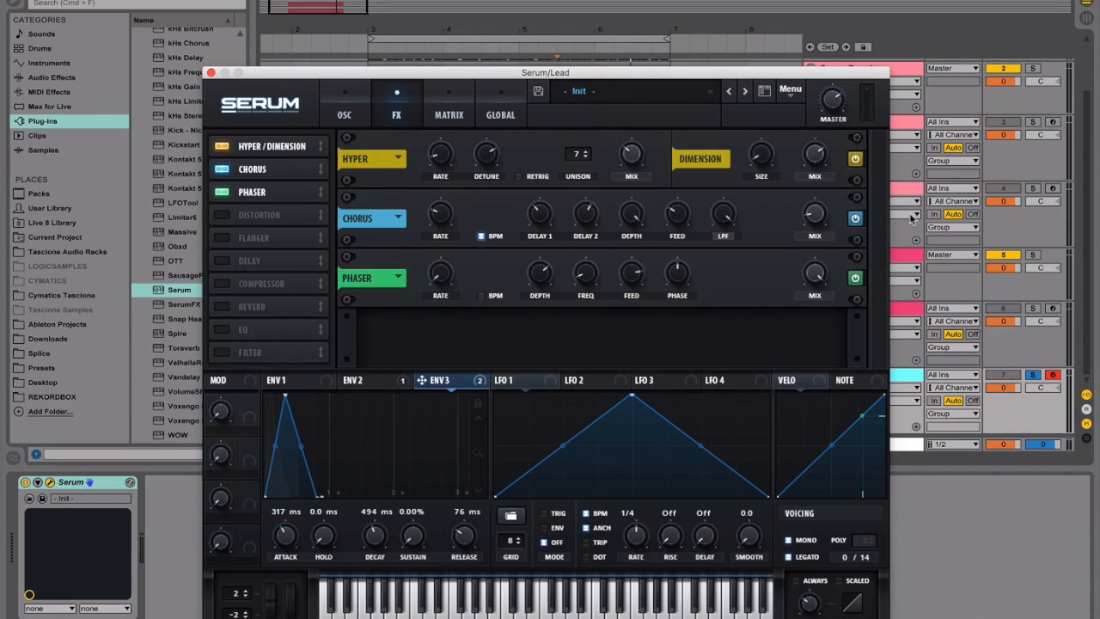
Set the phaser's feedback to 65% and mix to 60%, and turn its phase down to minimum.
double_click(632, 275)
type("65")
key("Return")
left_click_drag(675, 273, 670, 406)
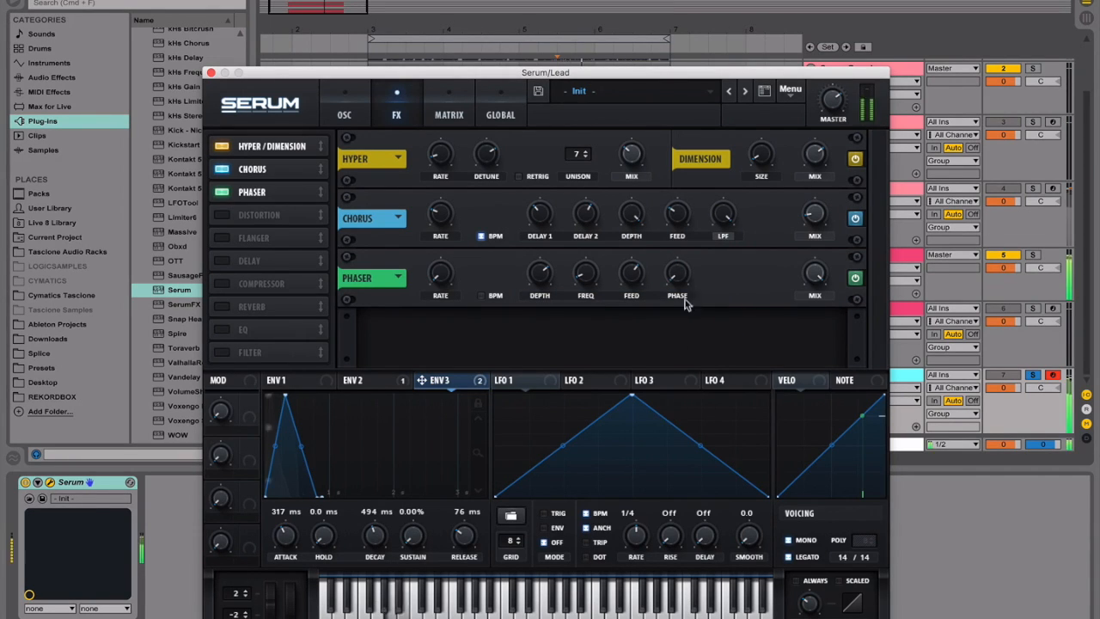
double_click(816, 274)
type("60")
key("Return")
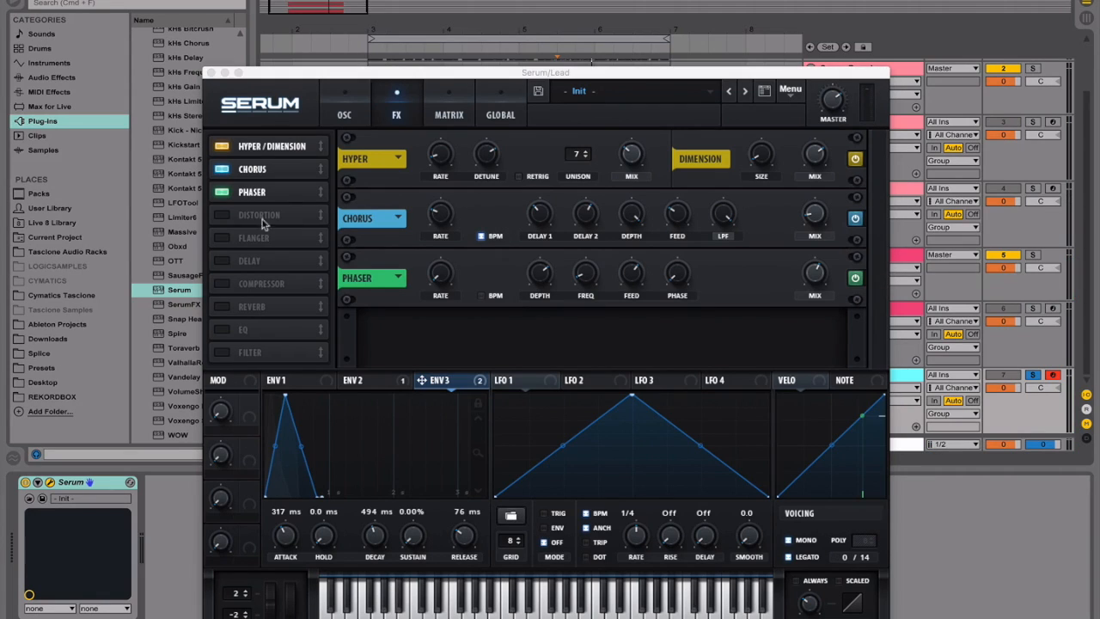
Enable EQ after the phaser, switch its low band to a low-cut shape, and reduce that band's frequency and Q.
left_click(222, 330)
left_click_drag(257, 330, 275, 215)
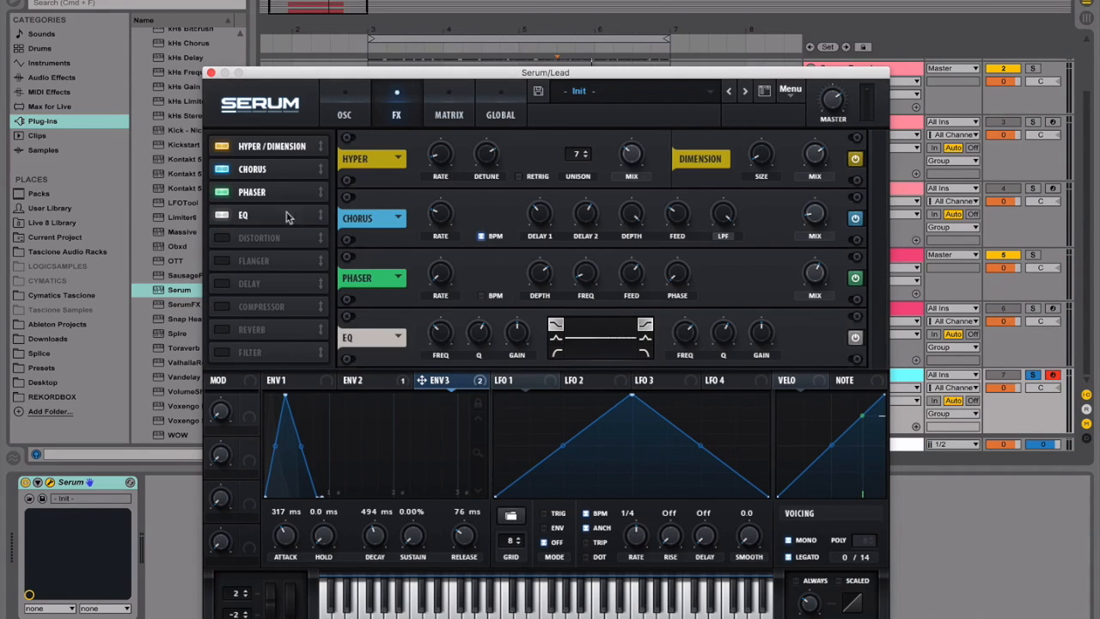
left_click(556, 353)
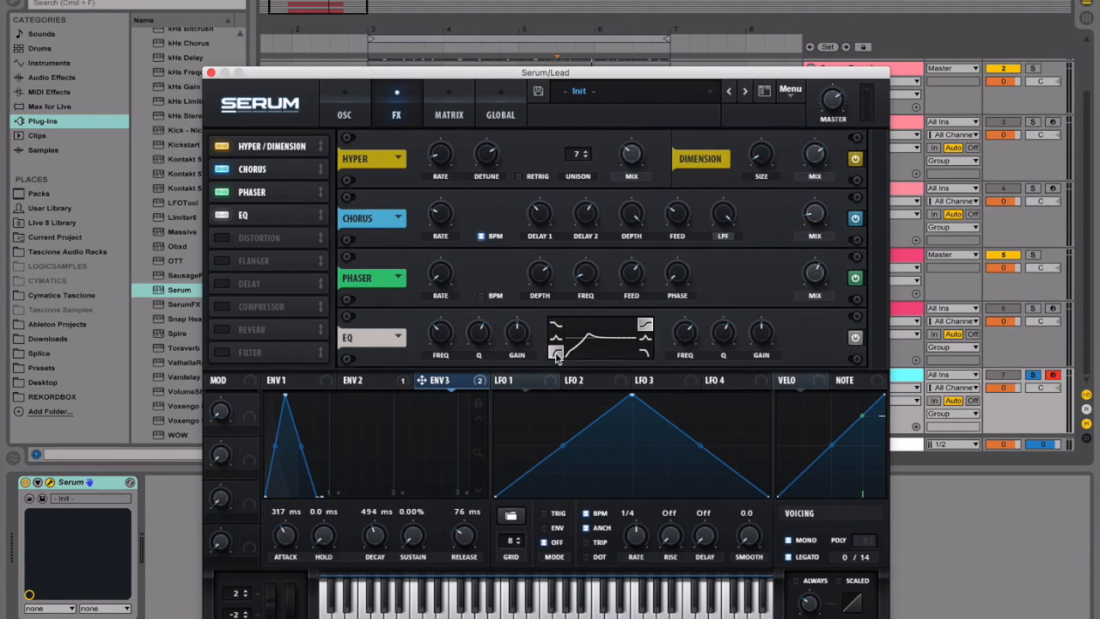
left_click(445, 337)
left_click_drag(440, 332, 440, 337)
left_click_drag(484, 335, 484, 353)
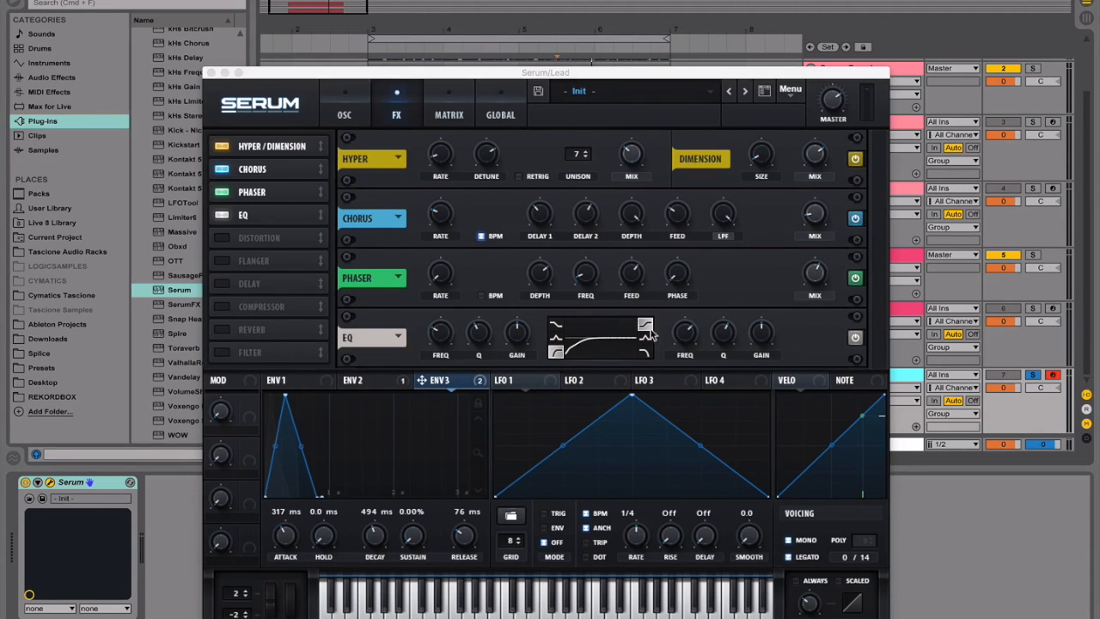
Set the EQ high shelf's Q to 0% and its gain to 10.
left_click(683, 333)
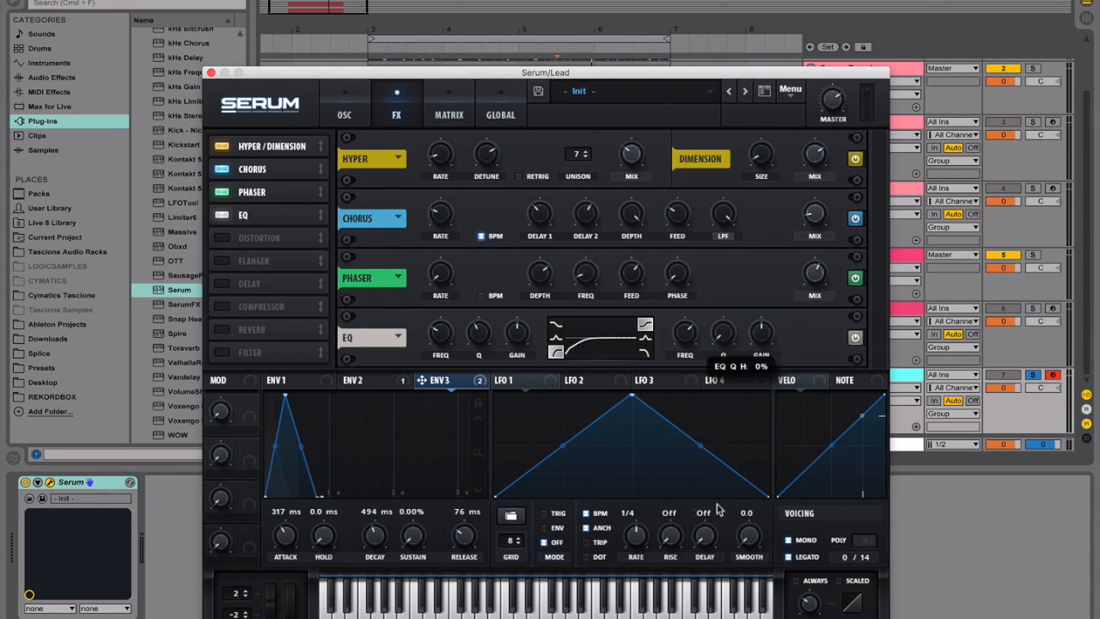
type("10")
key("Return")
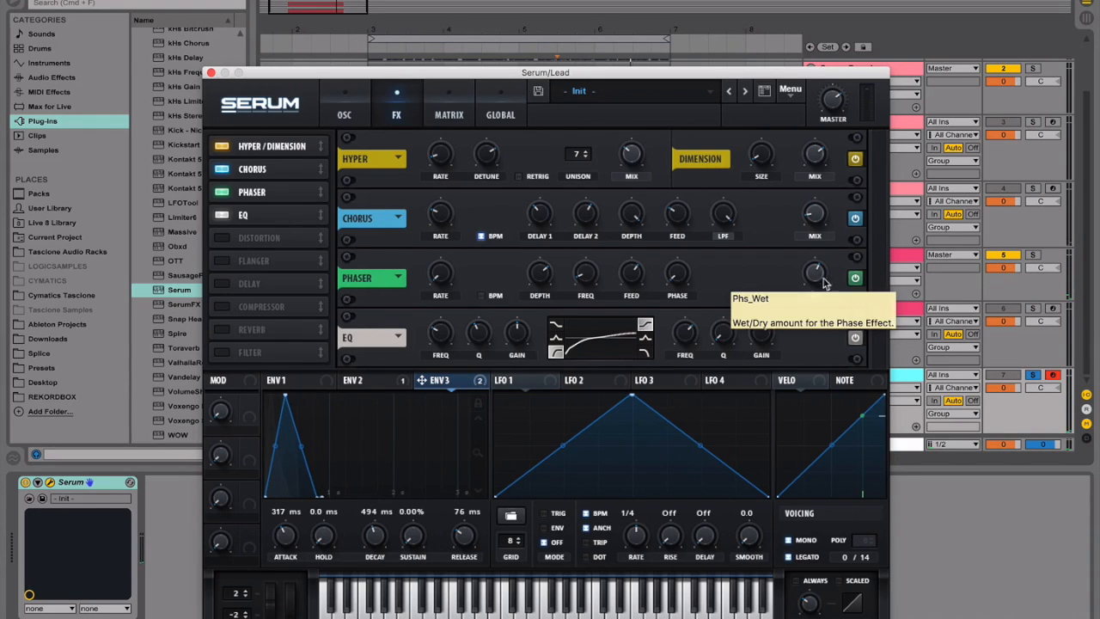
left_click(910, 198)
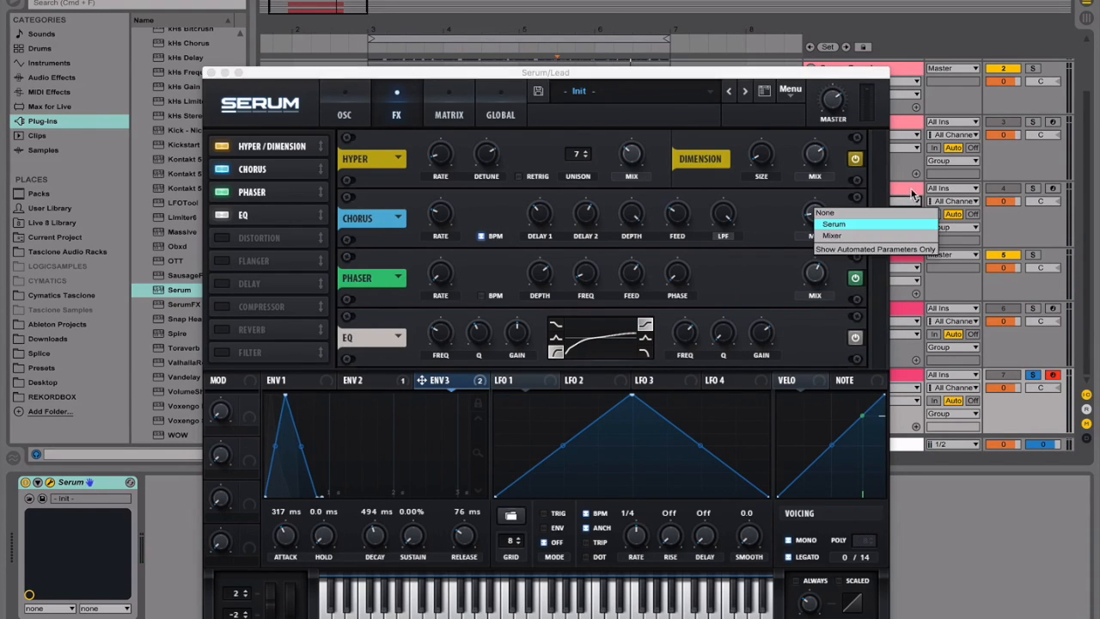
left_click(913, 191)
Enable Reverb directly after the EQ and set its size to 15%.
left_click(222, 329)
left_click_drag(256, 329, 262, 237)
double_click(488, 332)
type("15")
key("Return")
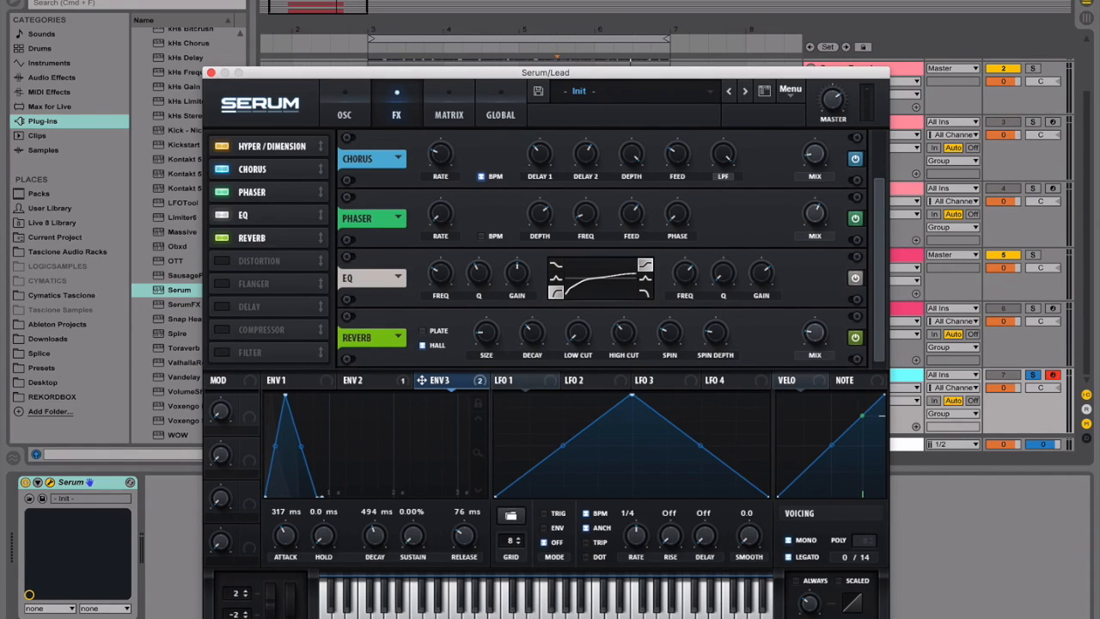
Shorten the reverb's decay, raise its low cut and lower its mix.
double_click(532, 335)
type("1")
key("Return")
double_click(578, 335)
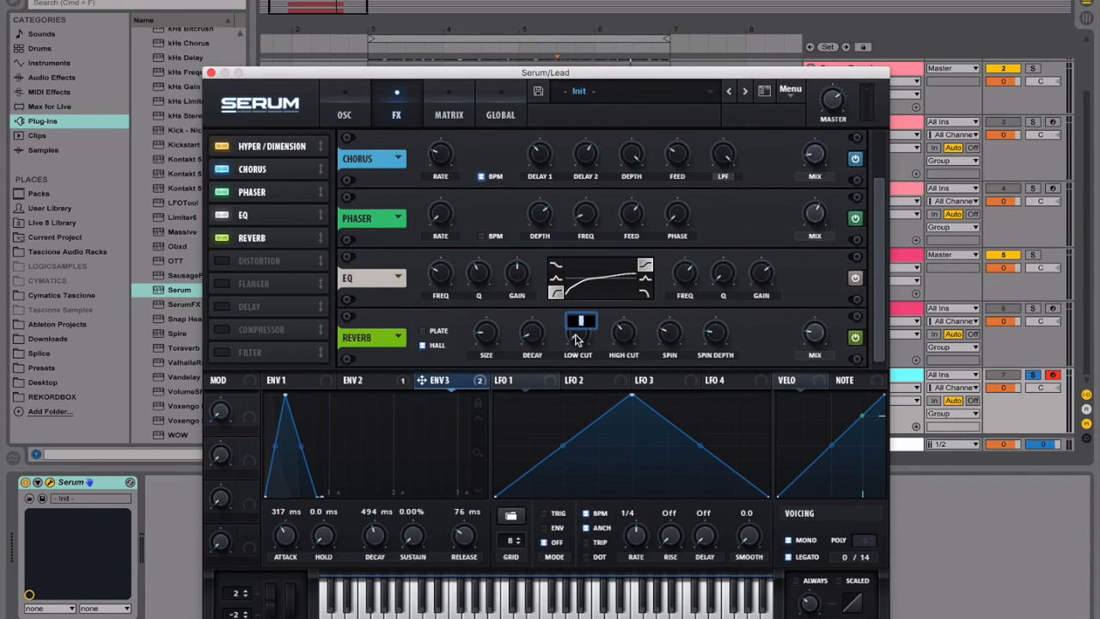
key("Return")
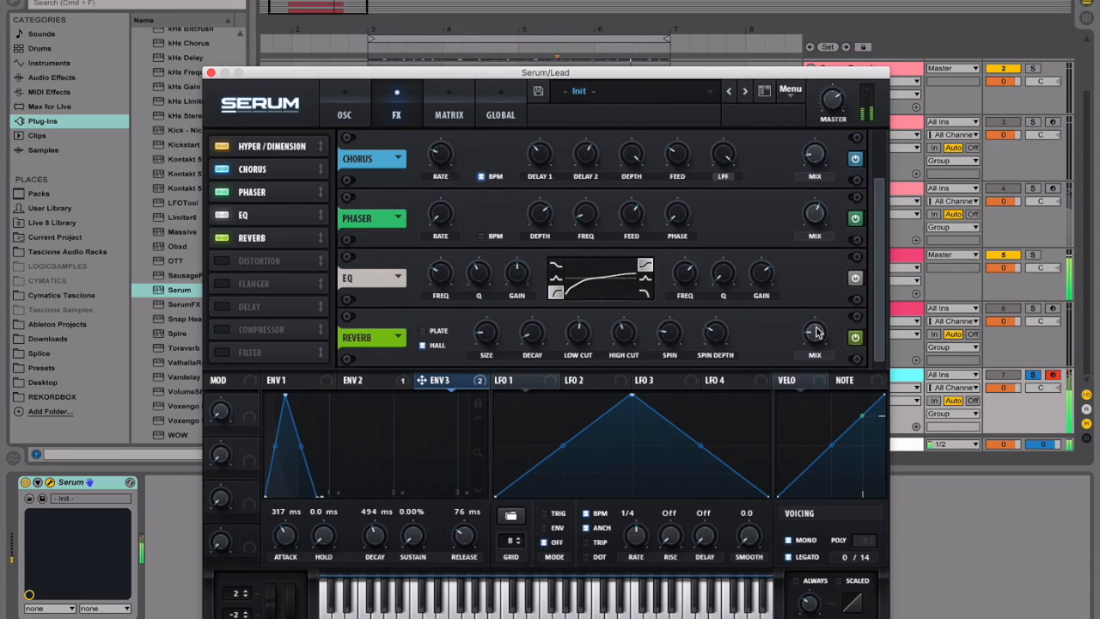
key("space")
Enable the Compressor after the reverb and set its threshold to -20.7 dB.
left_click(238, 329)
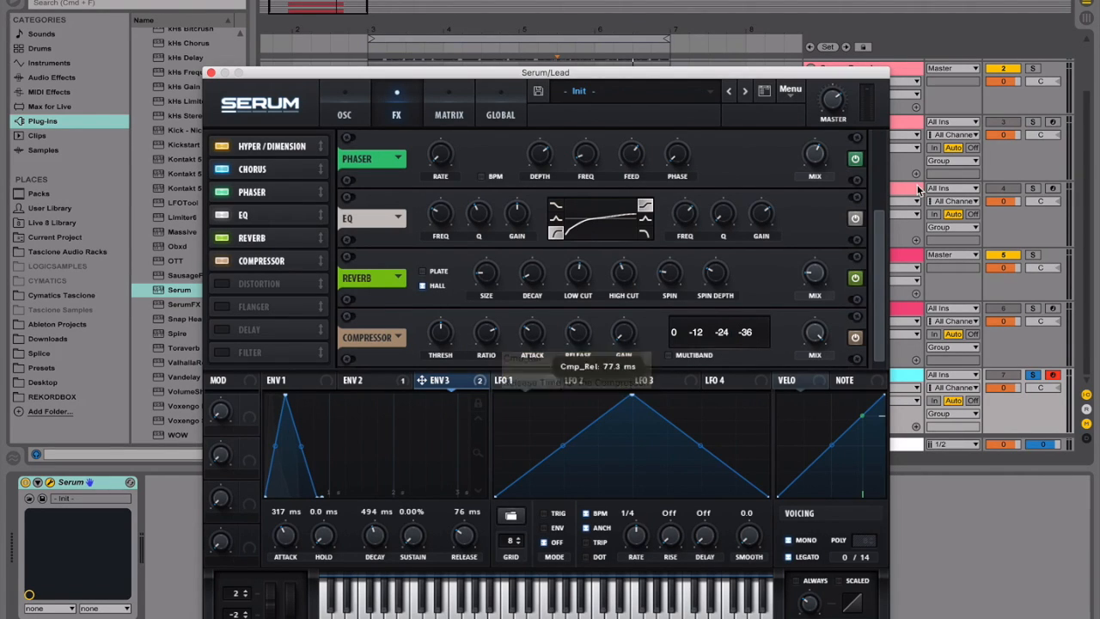
double_click(442, 331)
type("-20.7")
key("Return")
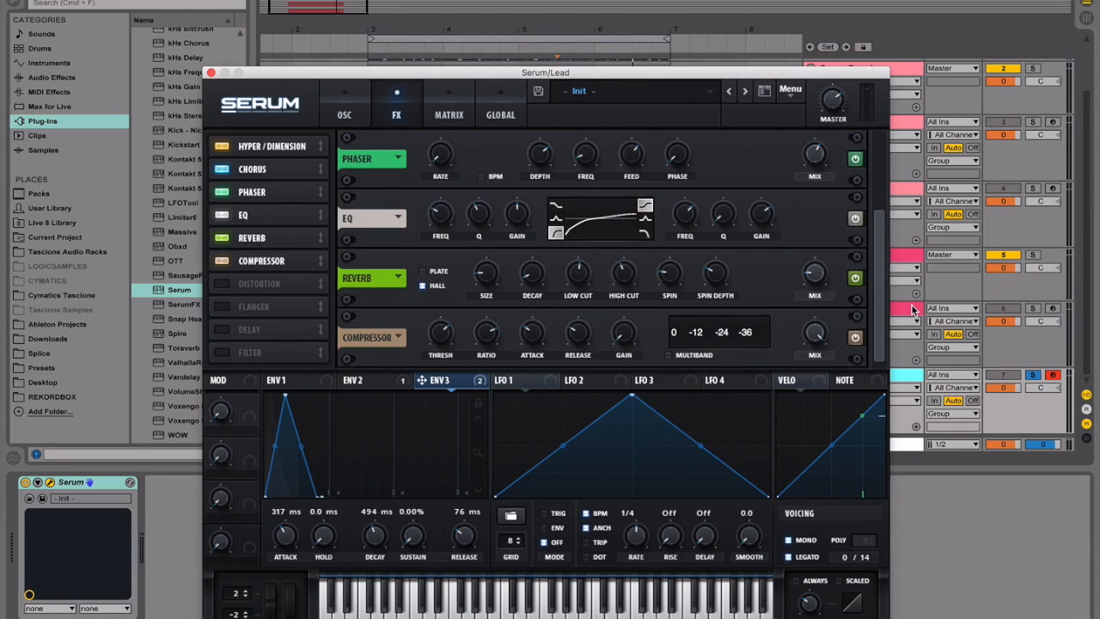
Set the compressor's attack to 18 ms and its release to about 84 ms.
double_click(516, 333)
type("18")
key("Return")
double_click(580, 336)
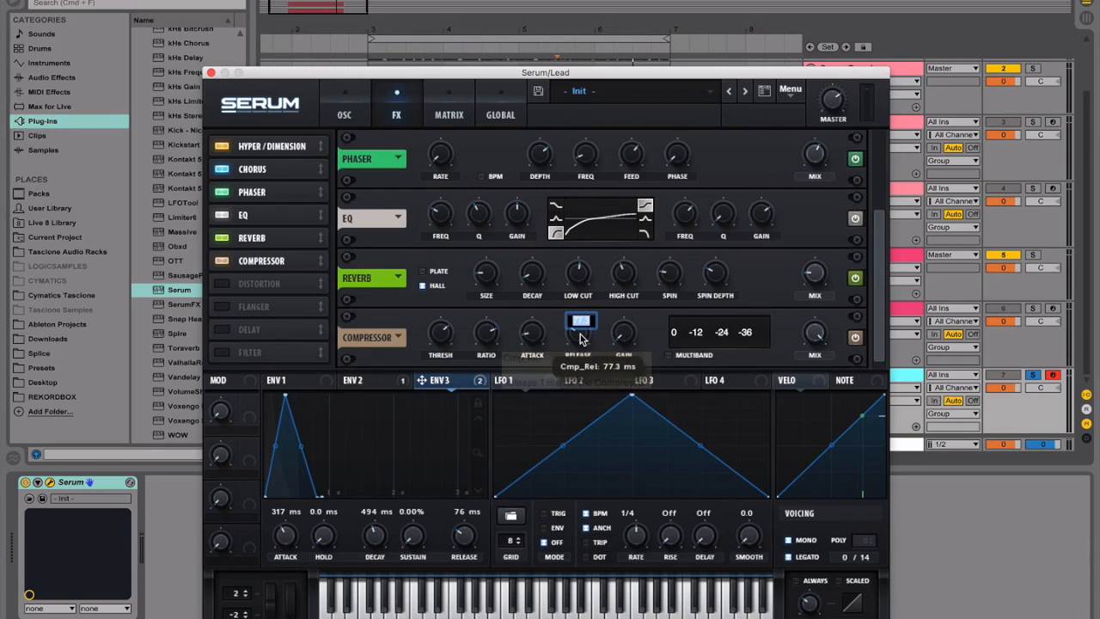
type("8")
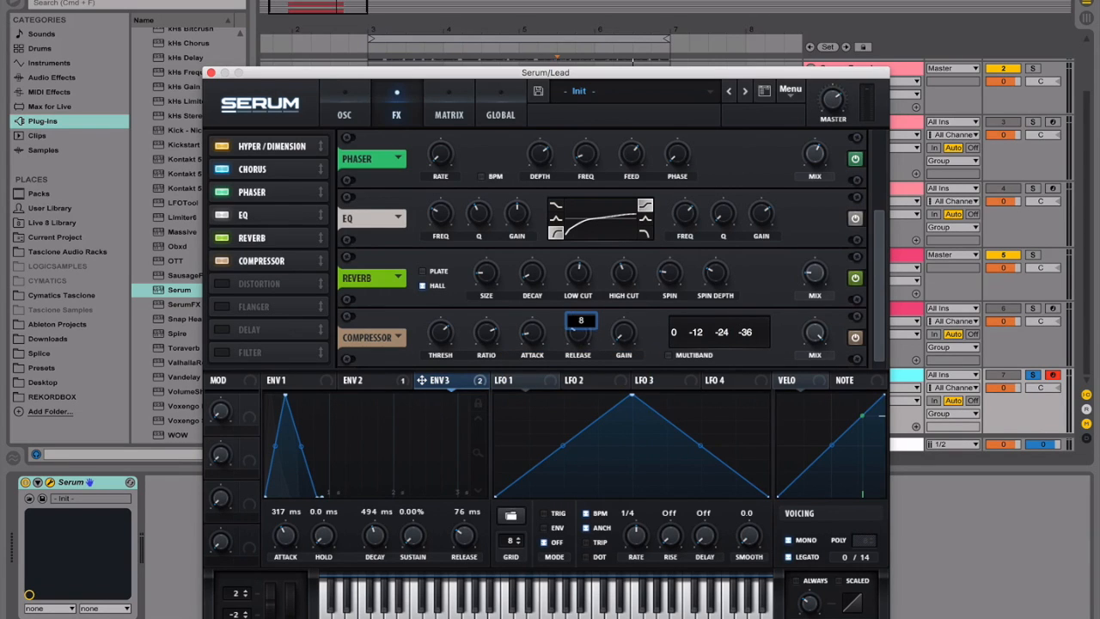
type("4.")
key("Return")
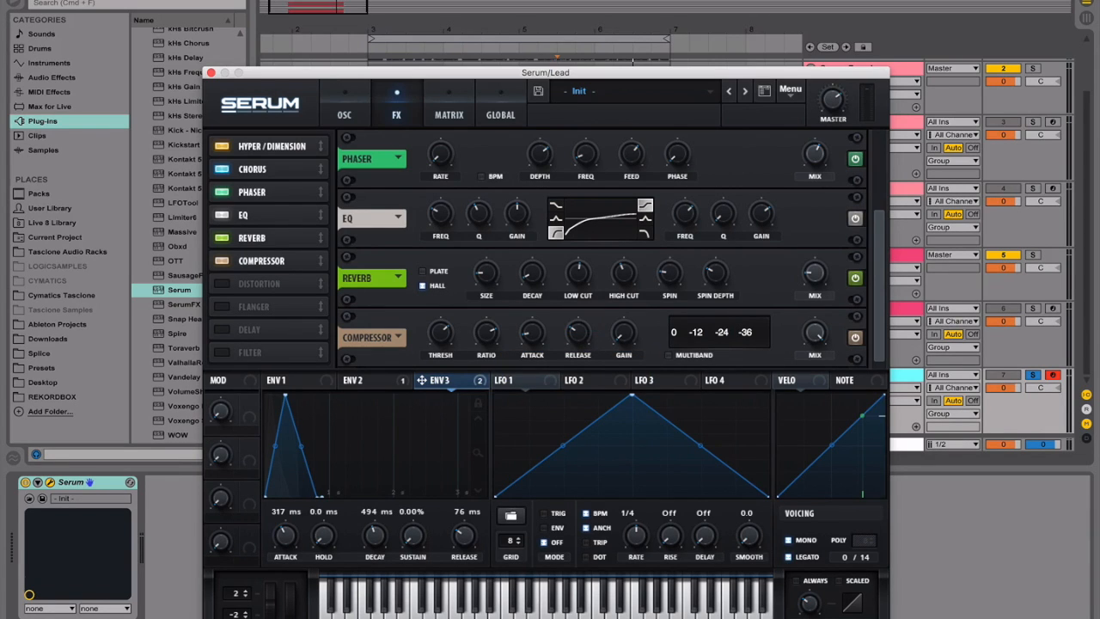
Set the compressor's gain to 6 dB and close the lead's Serum window.
left_click(914, 194)
left_click(625, 338)
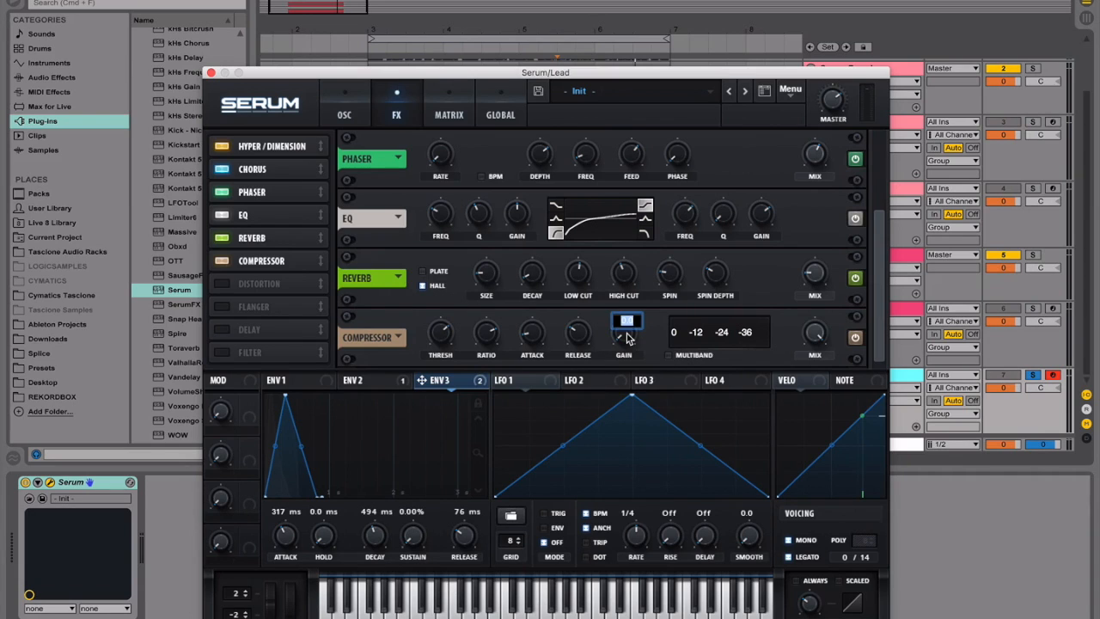
type("6")
key("Return")
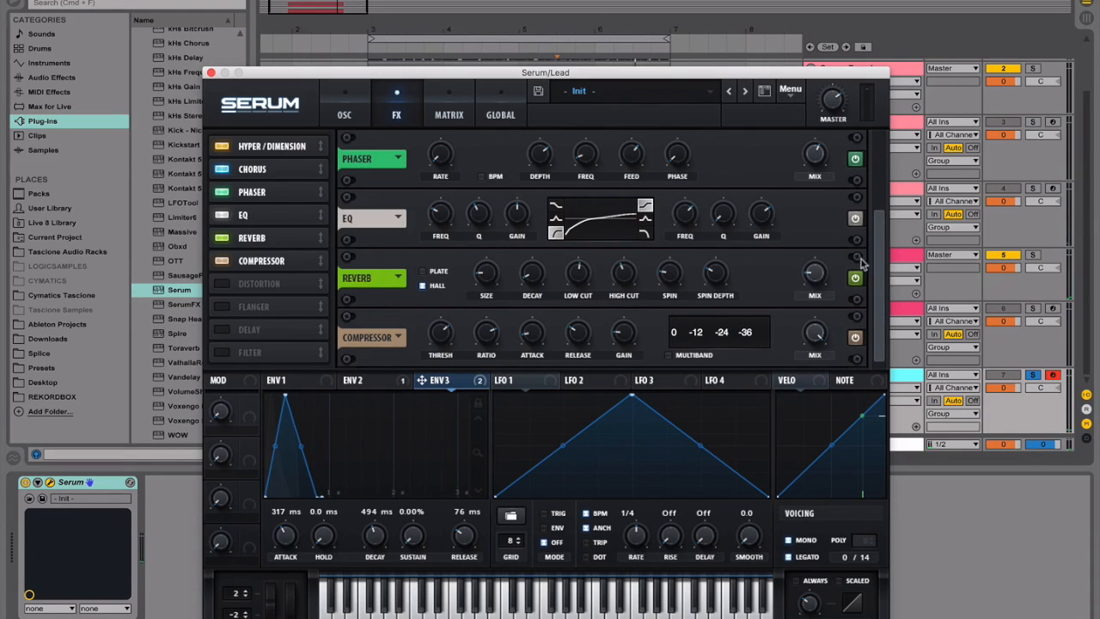
left_click(339, 101)
left_click(211, 74)
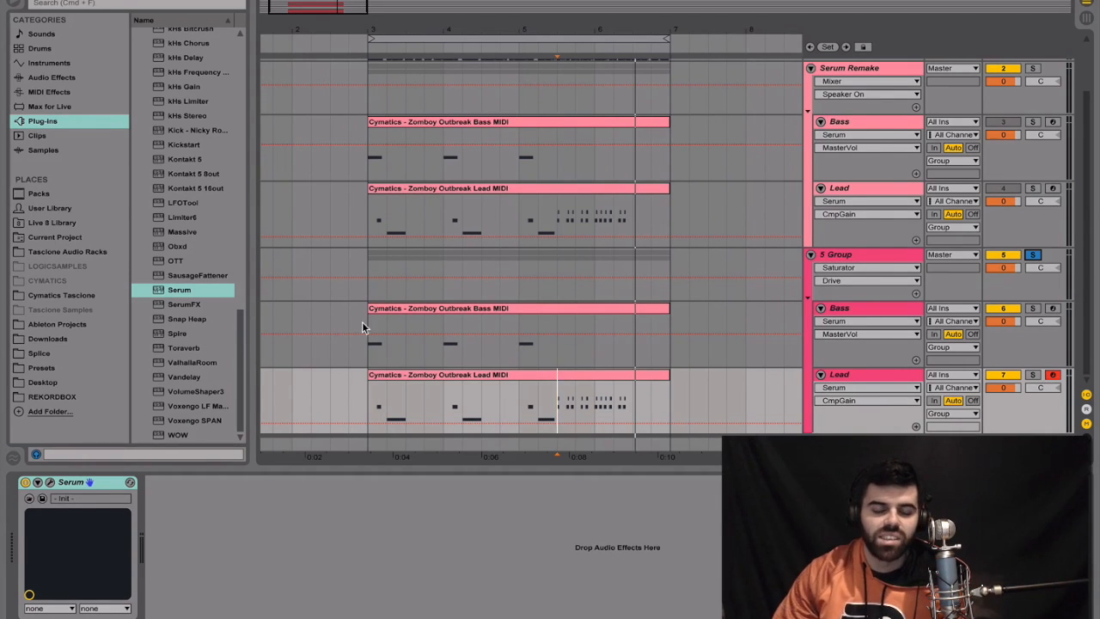
Play the loop from its start with the Original track soloed to compare it with the remake.
left_click(363, 325)
key("space")
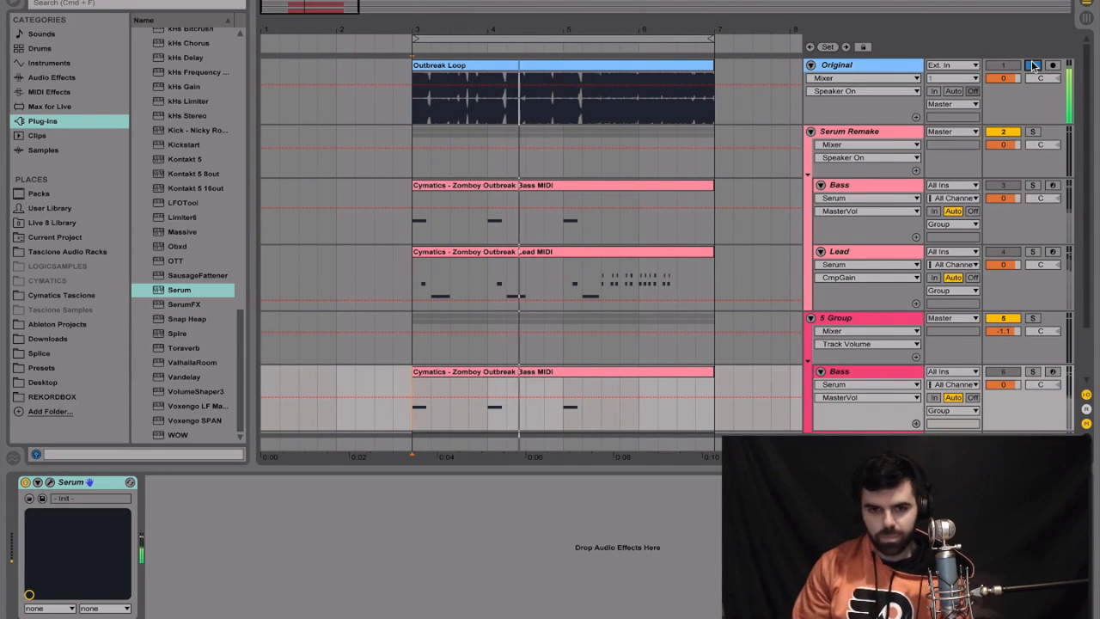
left_click(1033, 65)
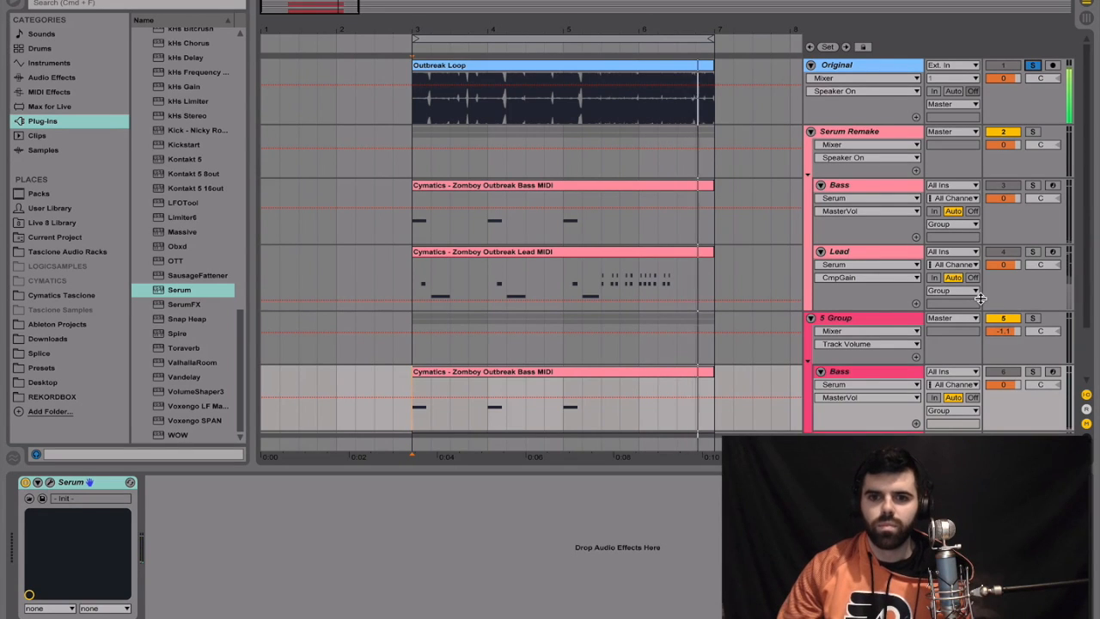
scroll(726, 263, "down", 2)
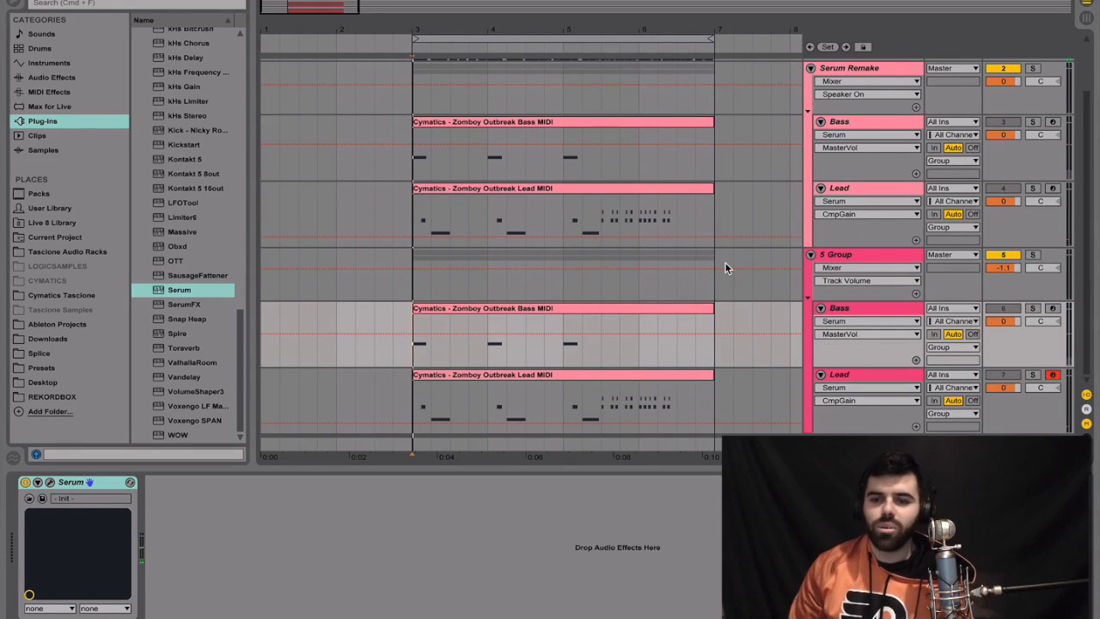